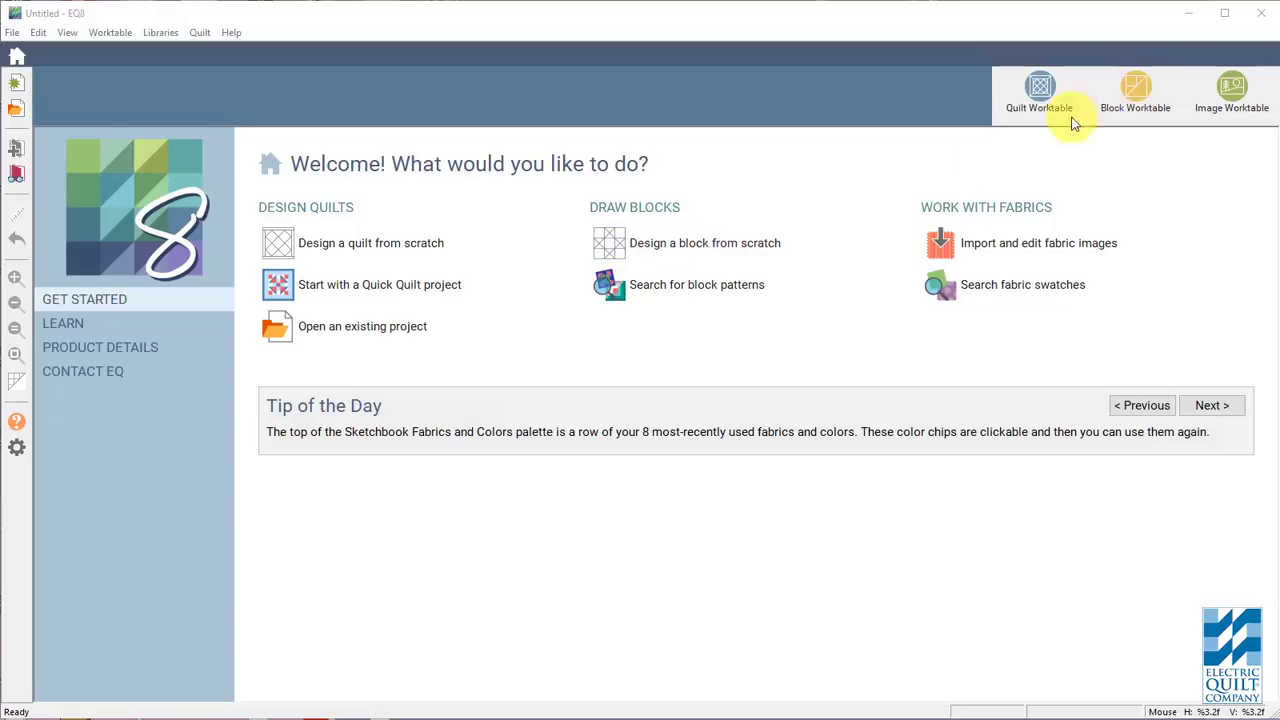
Start a new 6 × 6 inch block as an appliqué block with a background patch
left_click(680, 254)
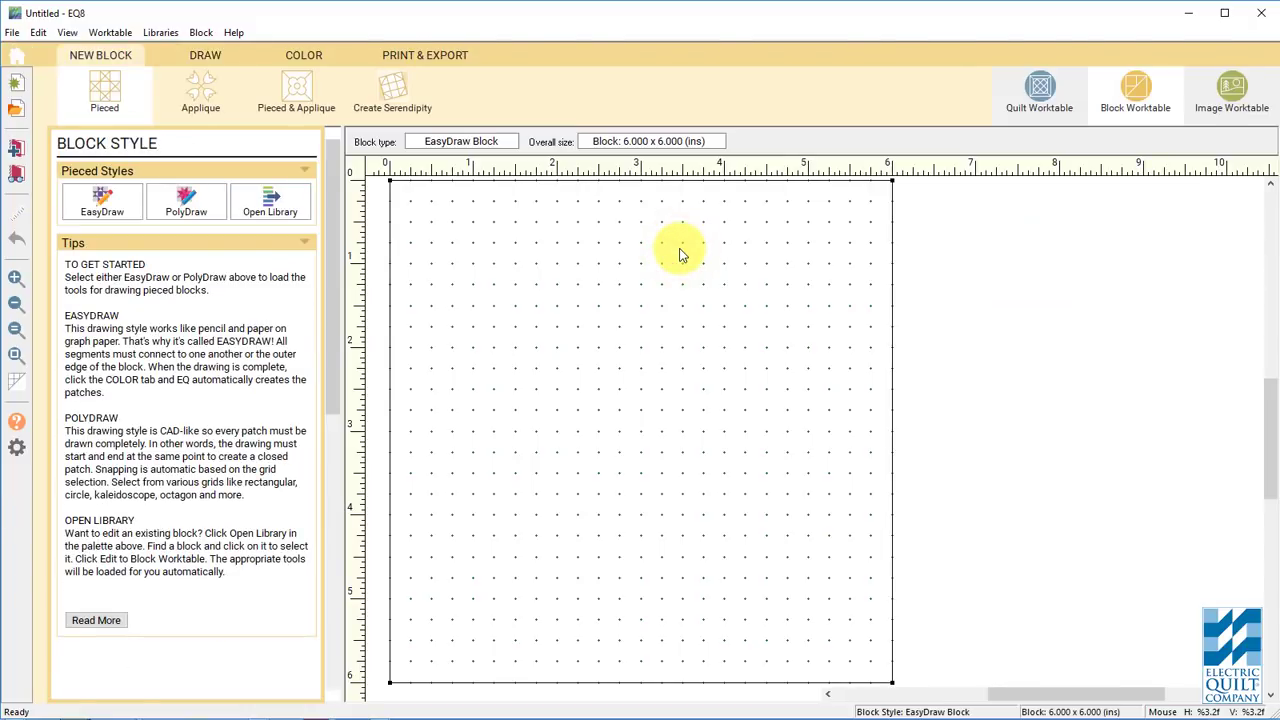
left_click(115, 58)
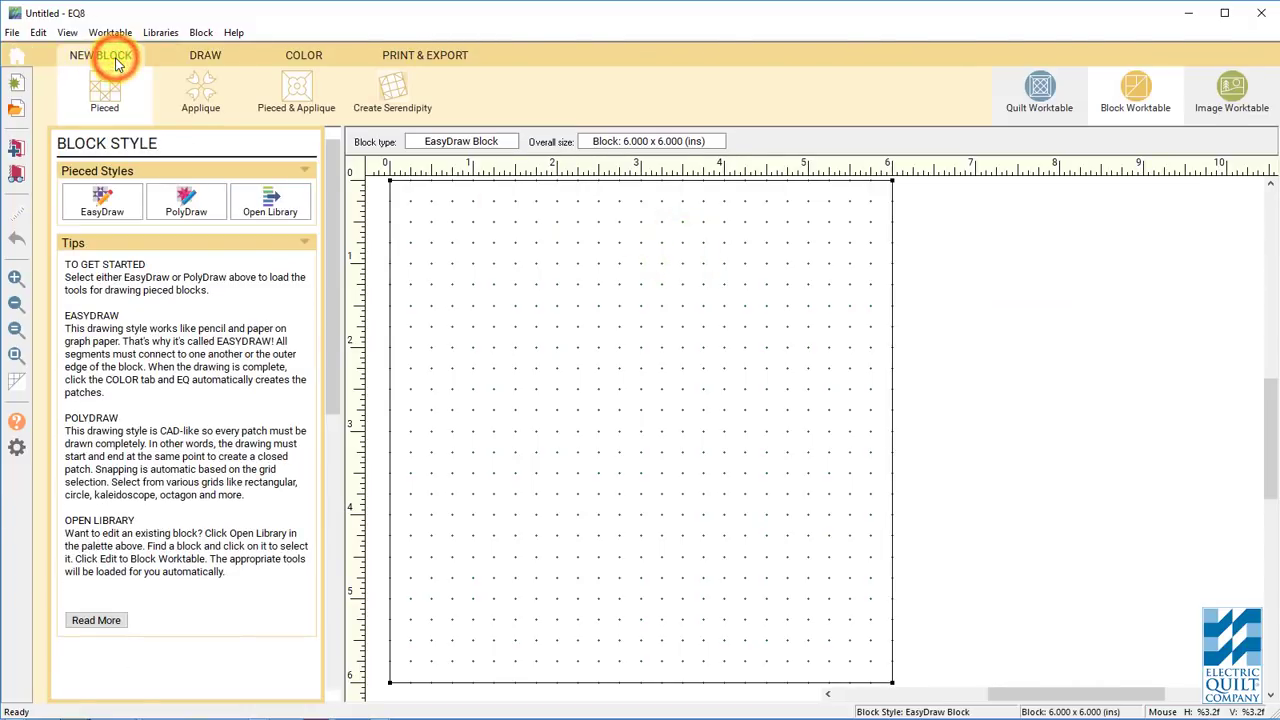
left_click(200, 92)
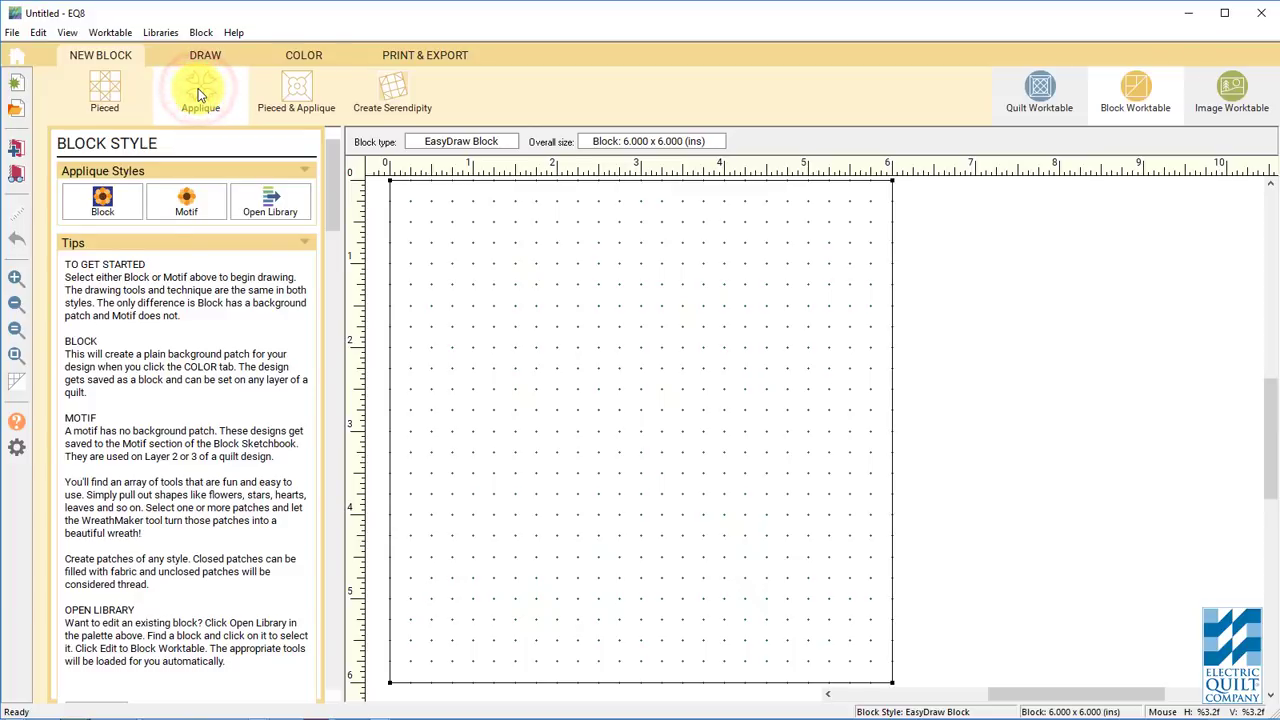
left_click(114, 213)
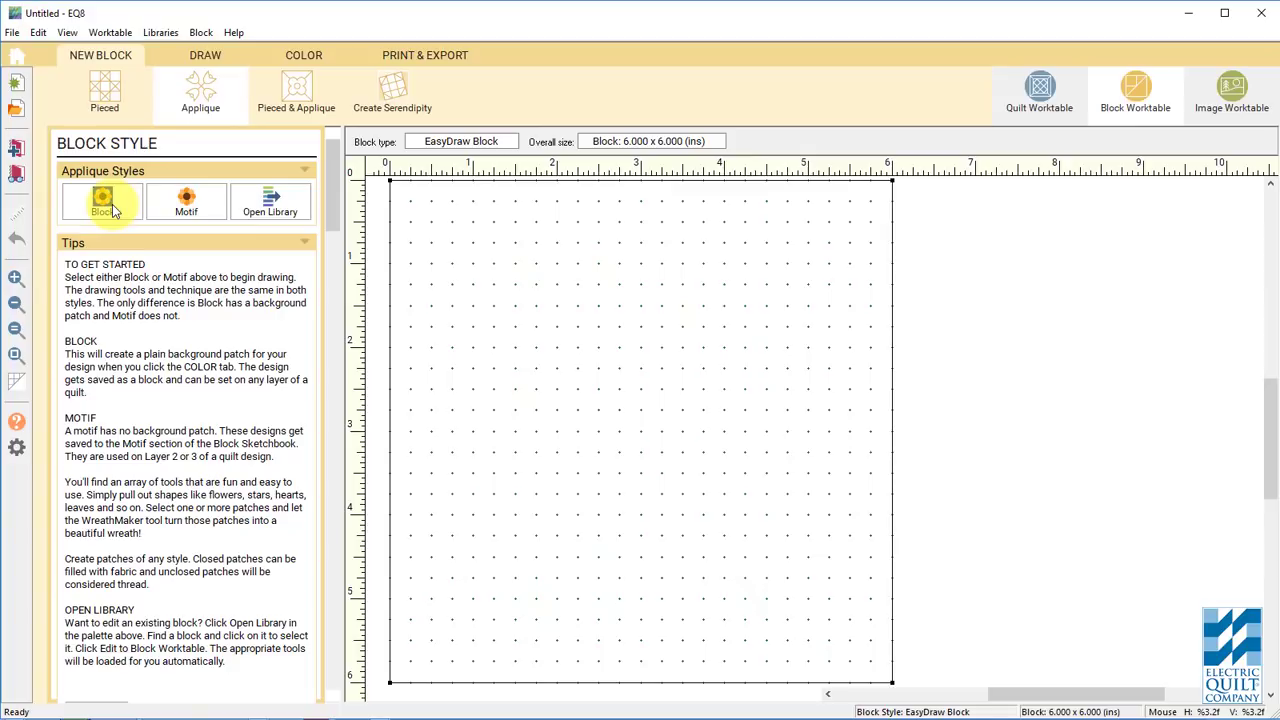
left_click(187, 208)
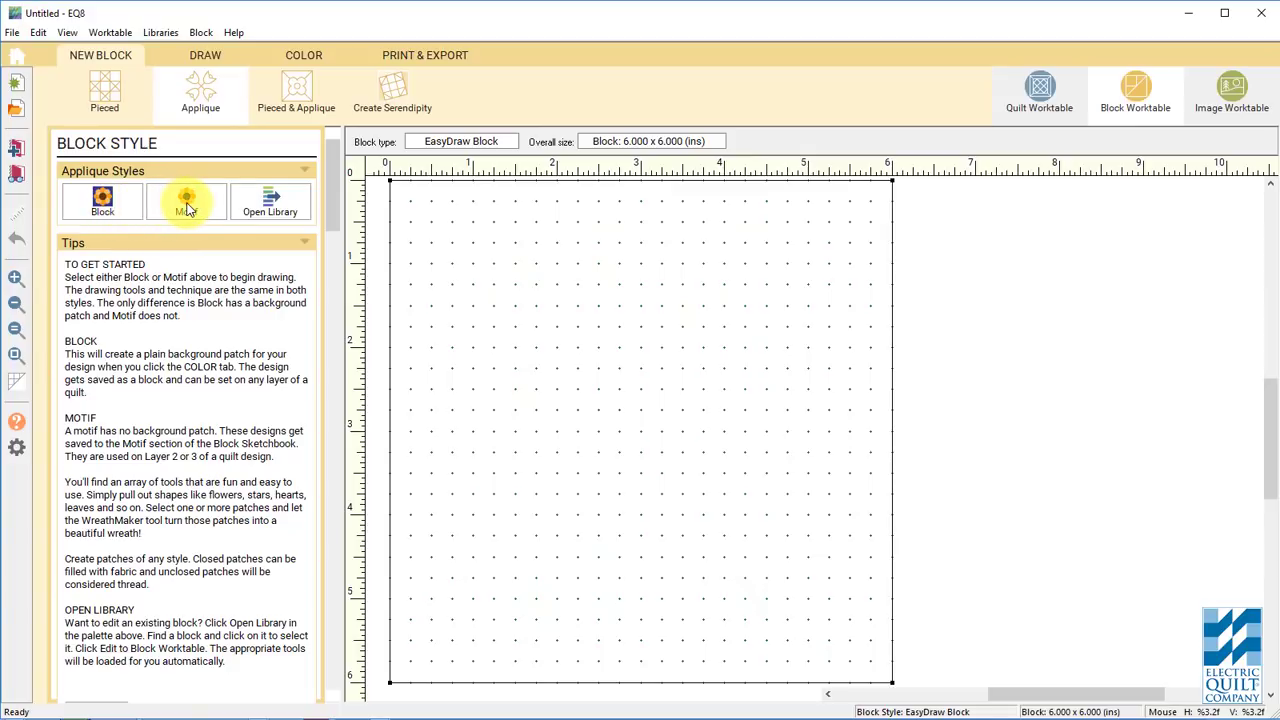
left_click(110, 204)
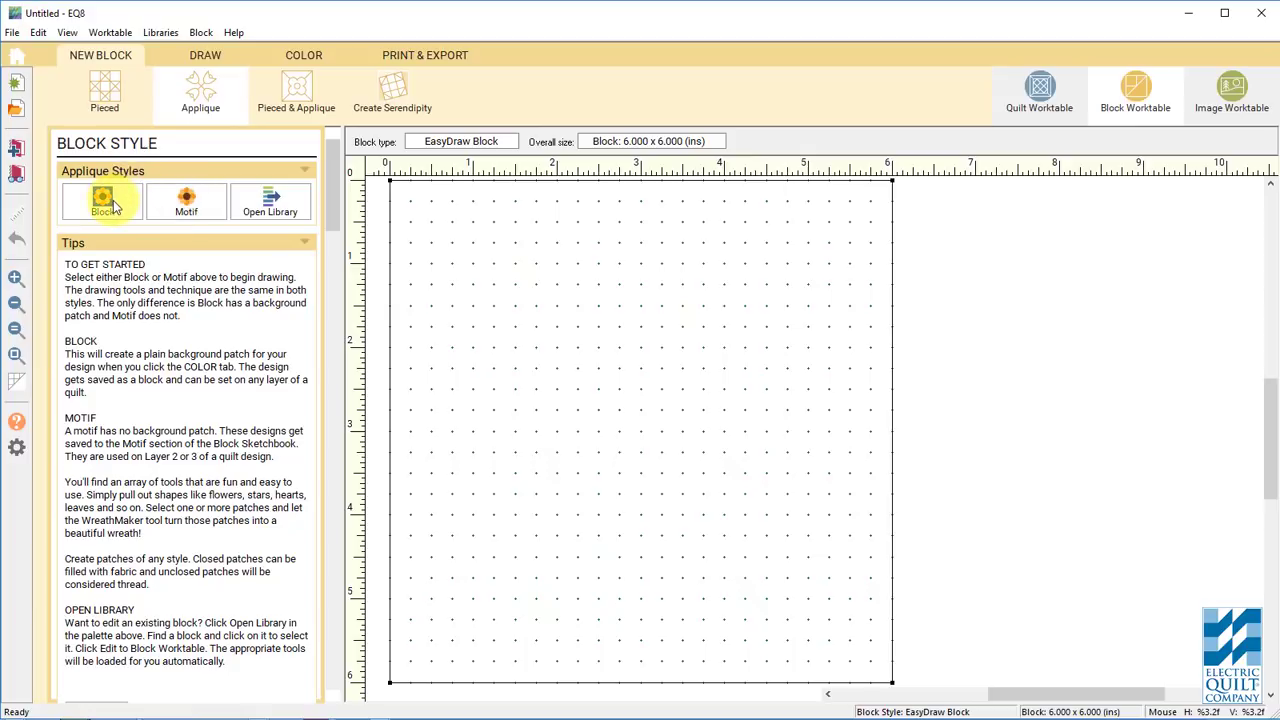
left_click(110, 204)
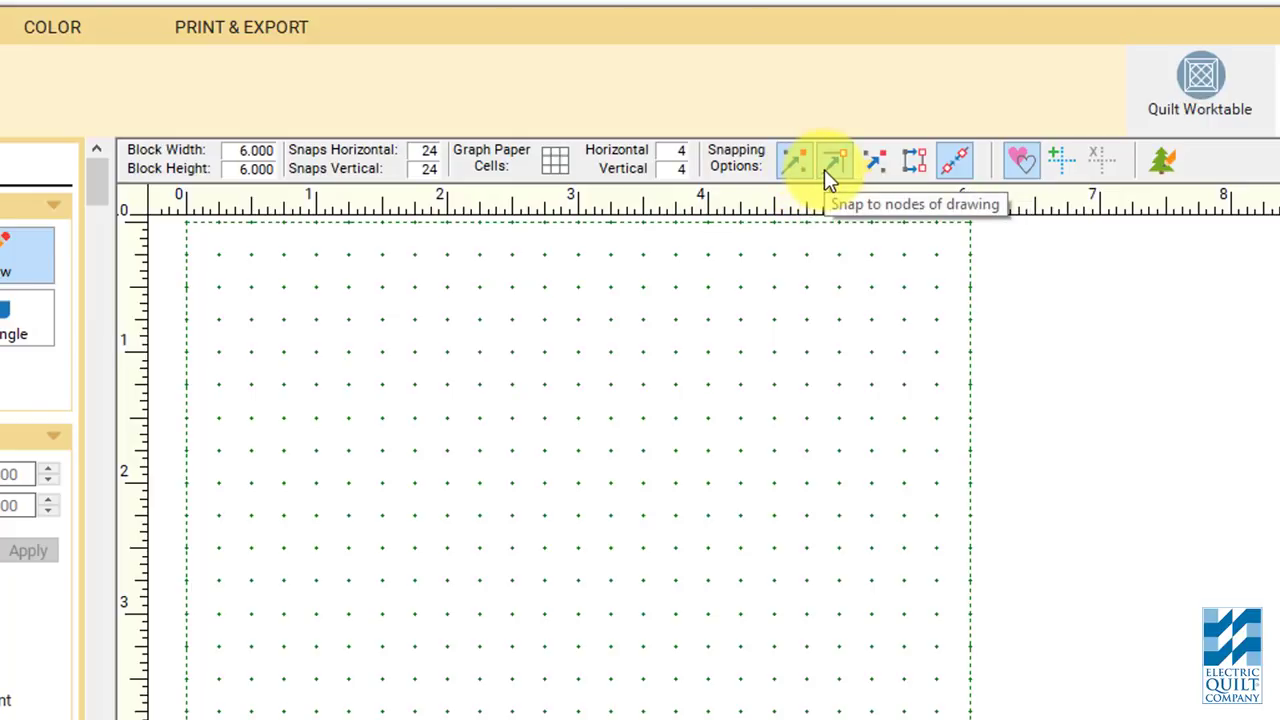
Turn on the Auto Fill heart so closed shapes fill automatically
left_click(1036, 164)
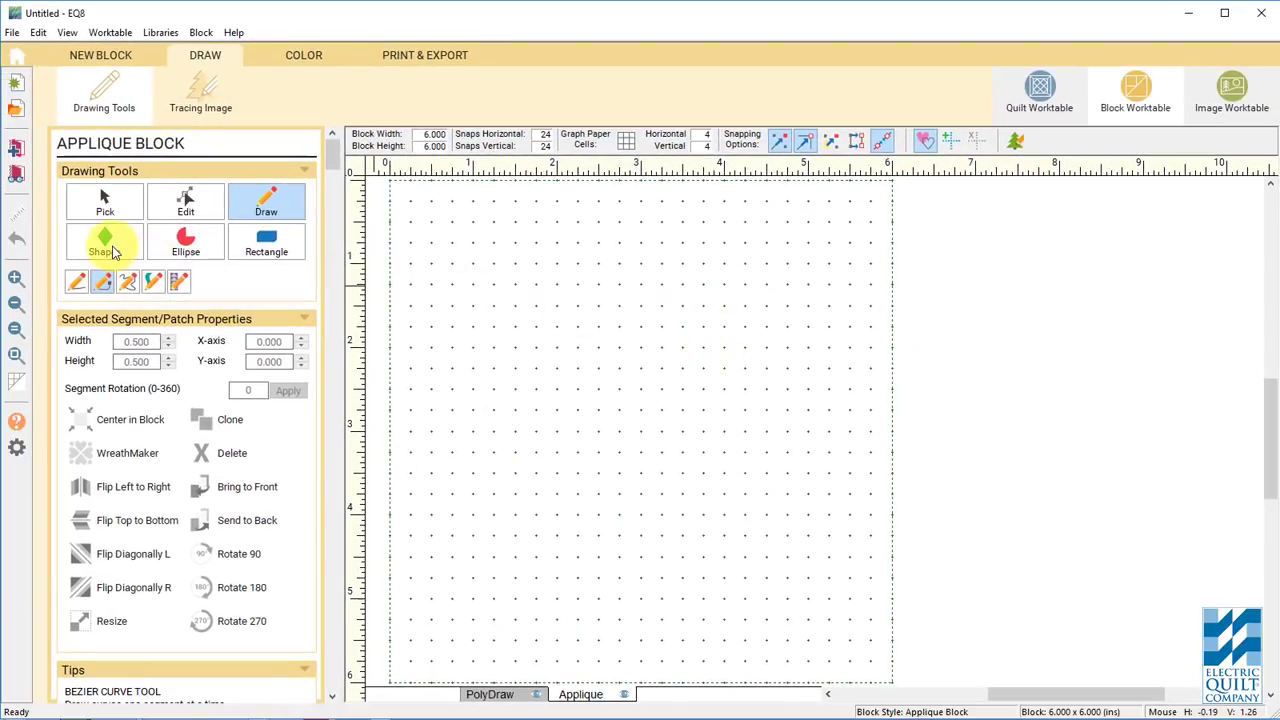
Draw a circle about 4 inches across (4.14 × 4.0 in) in the block's upper middle
left_click(112, 250)
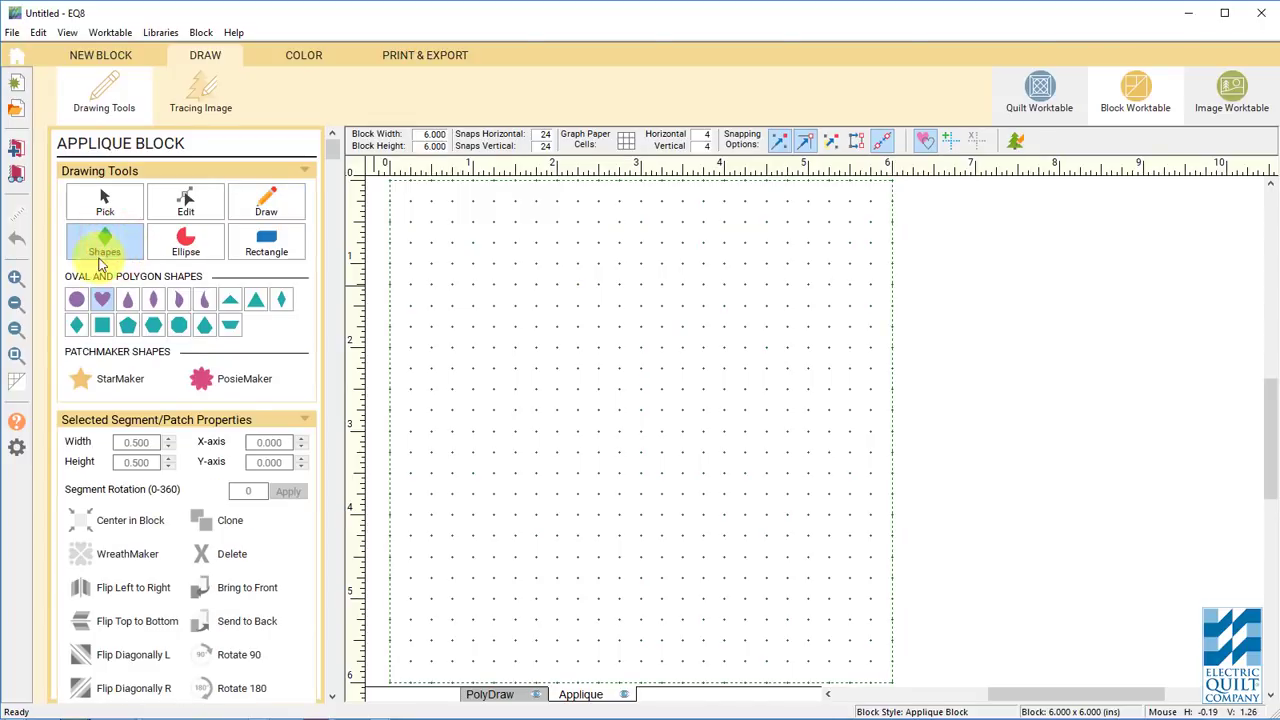
left_click(78, 302)
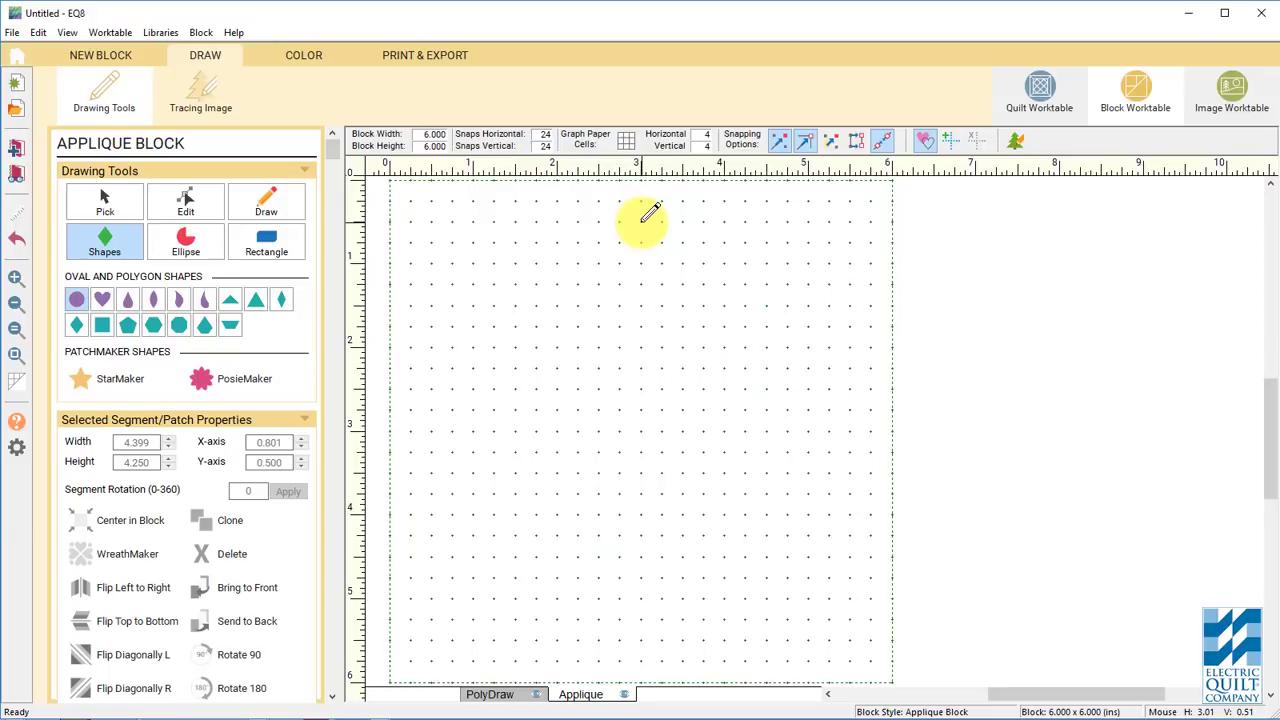
left_click_drag(643, 219, 643, 555)
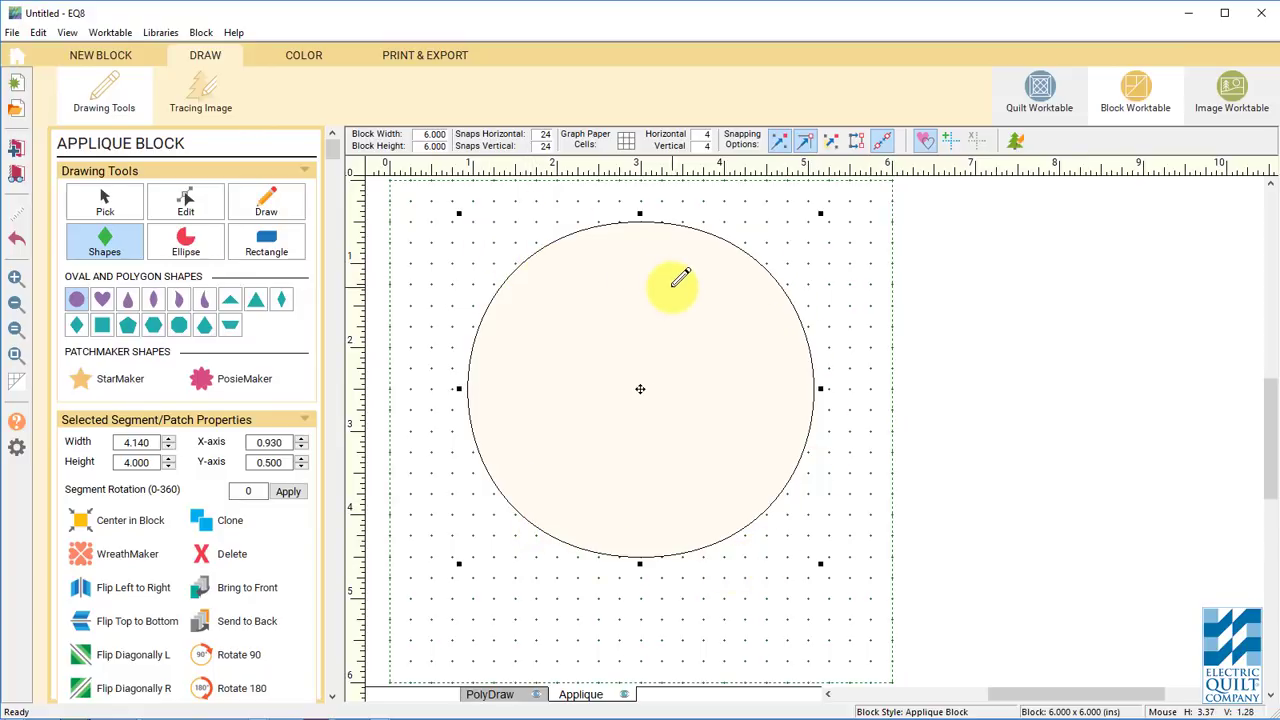
left_click(195, 205)
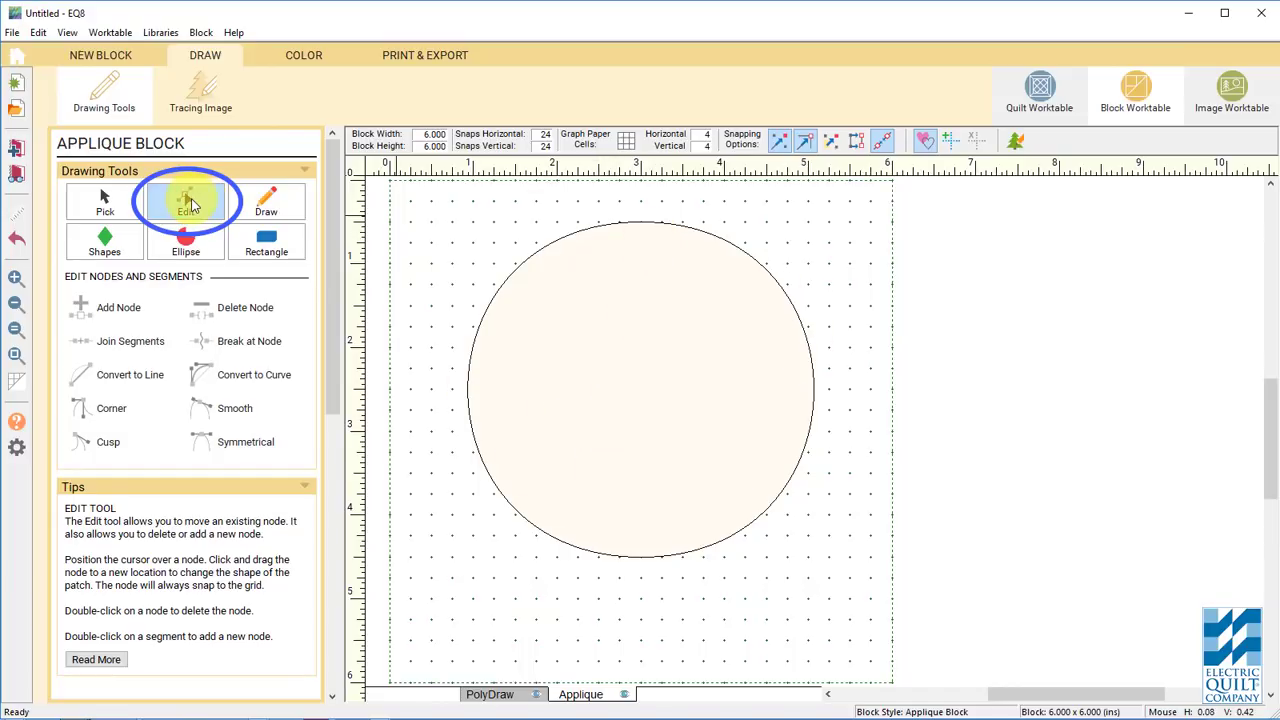
Break the circle at its bottom node and zoom in to check the small gap
left_click(643, 557)
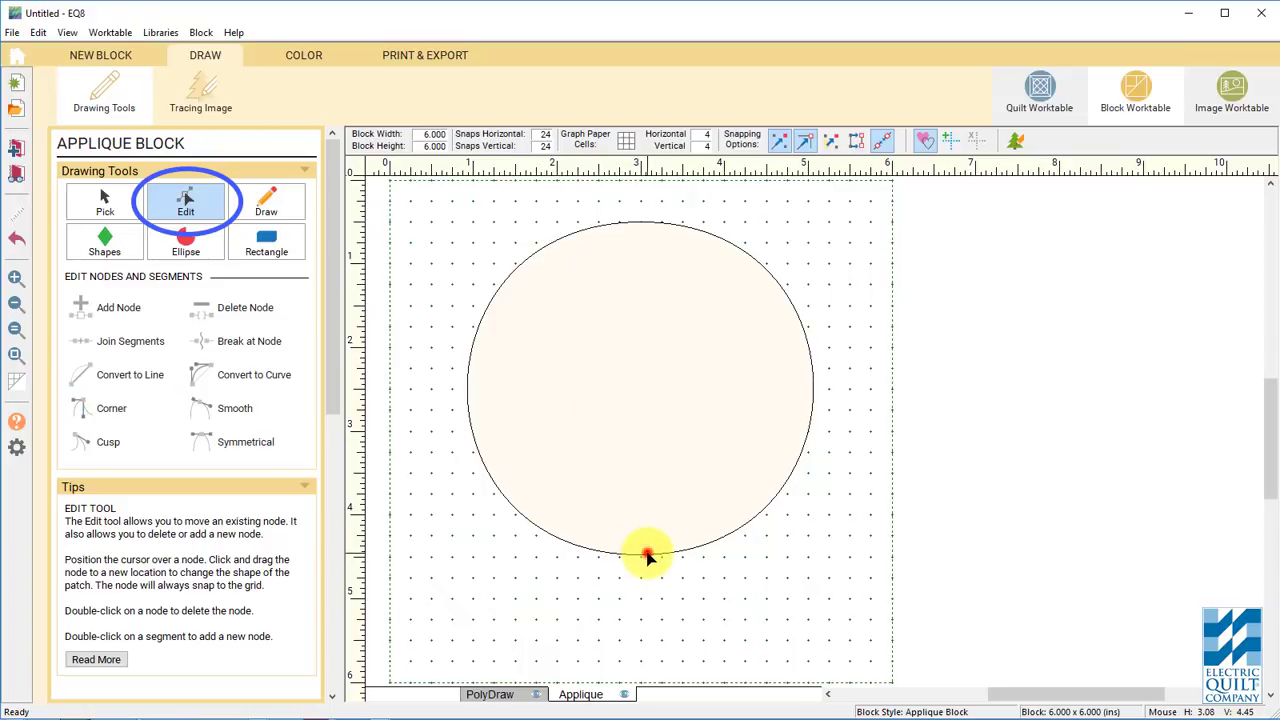
left_click(642, 556)
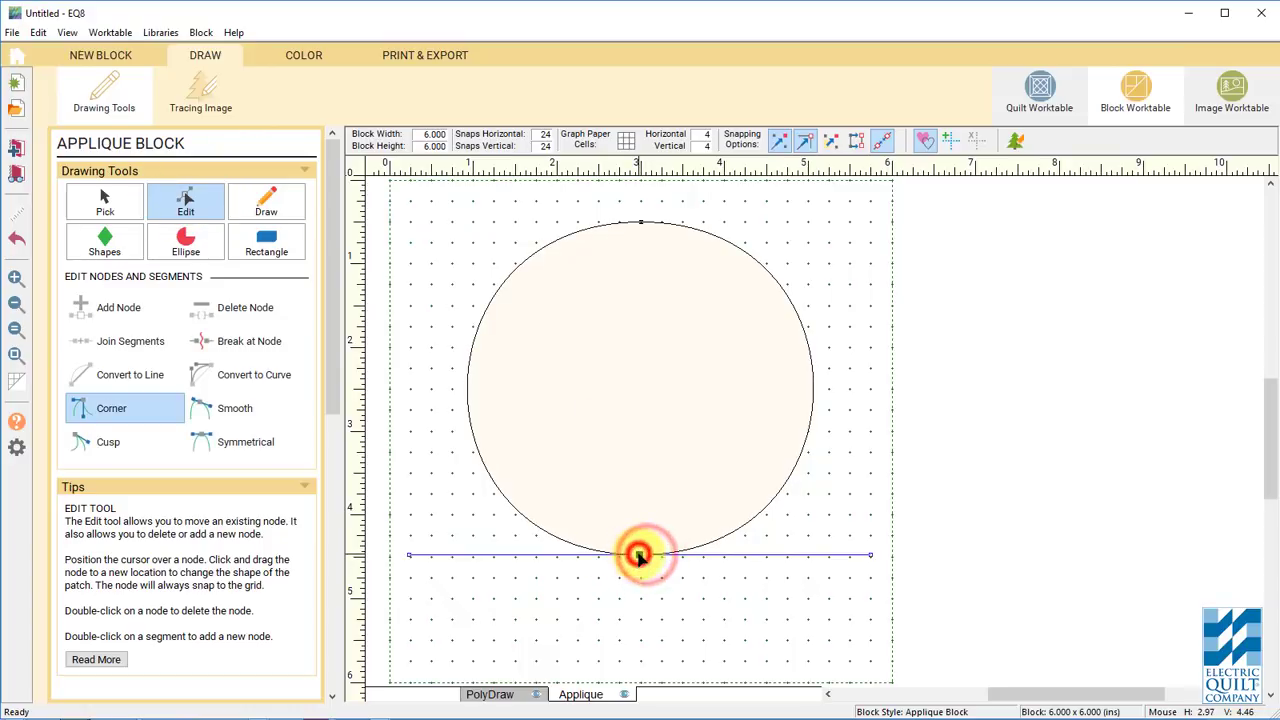
left_click(245, 347)
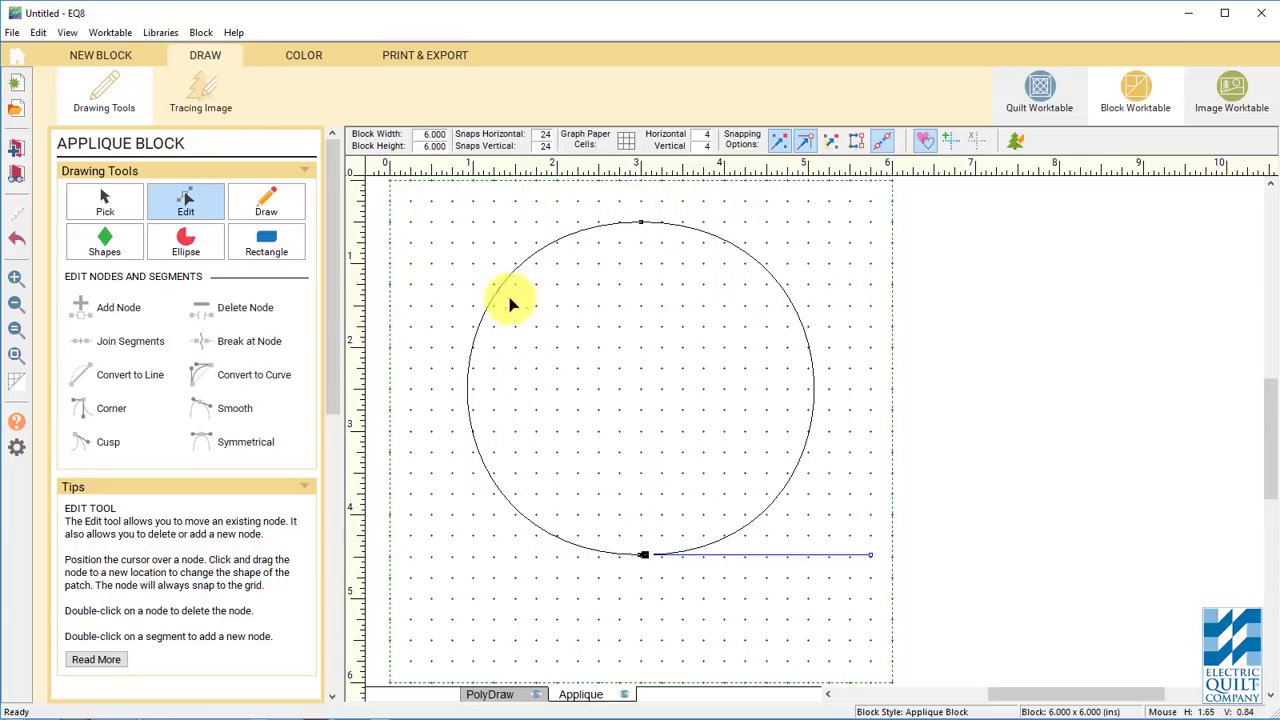
left_click(15, 277)
left_click_drag(612, 530, 672, 580)
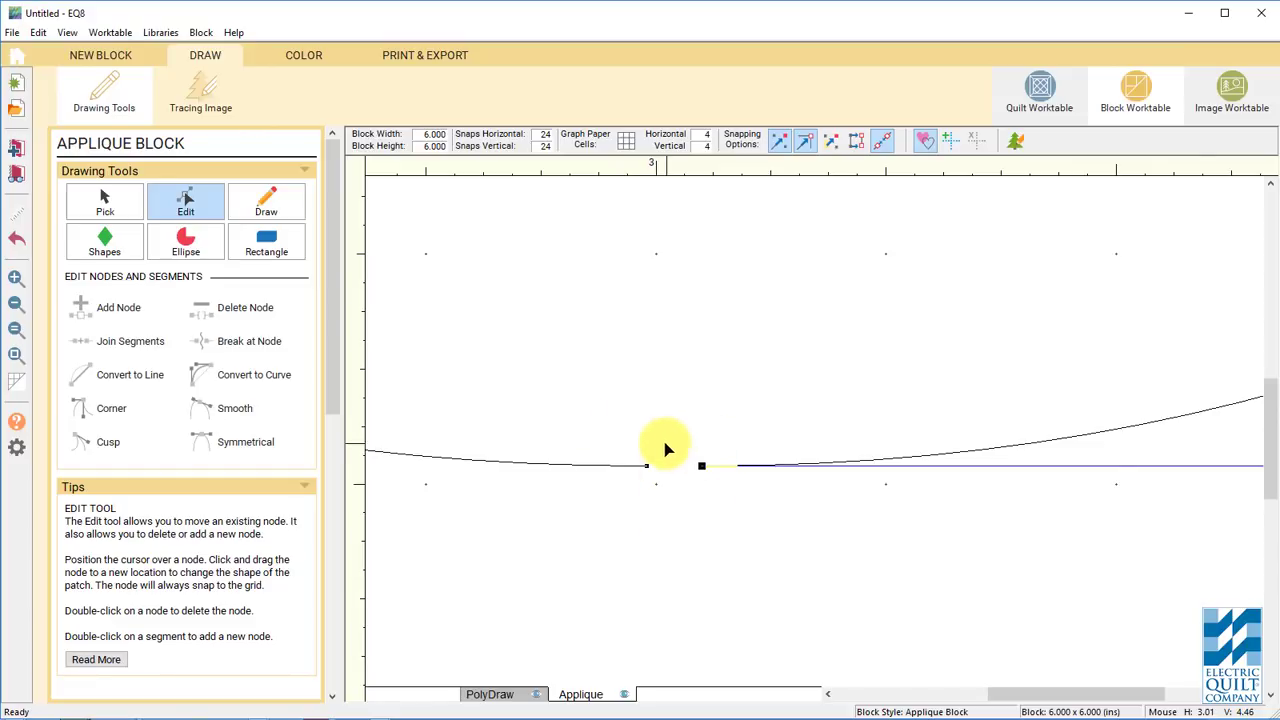
left_click(16, 356)
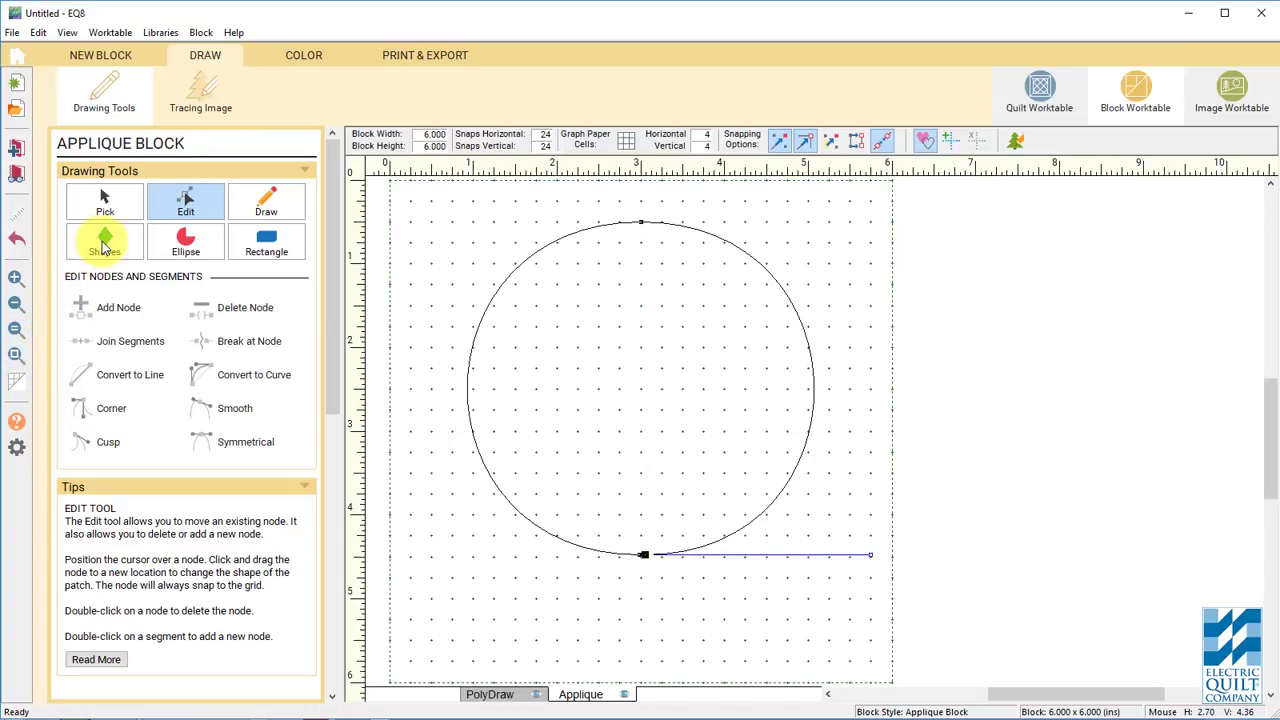
Turn the open circle into an arrow-style triangle swath
left_click(266, 205)
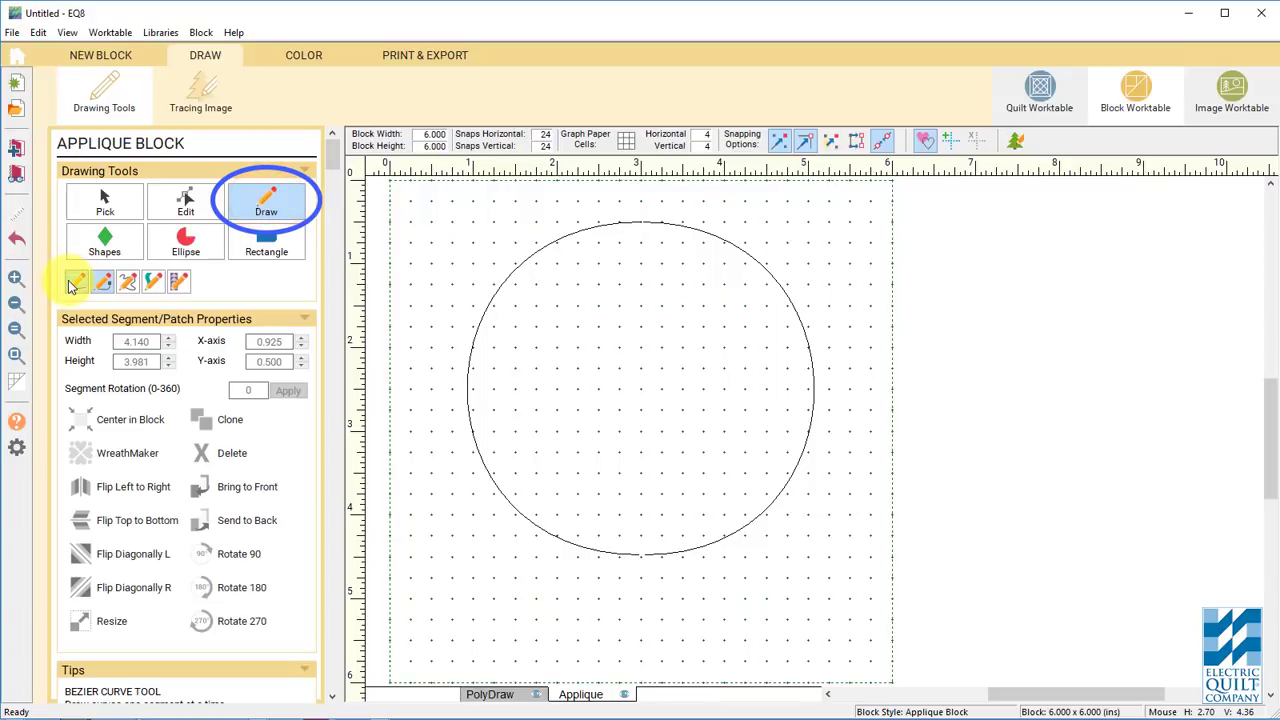
left_click(179, 284)
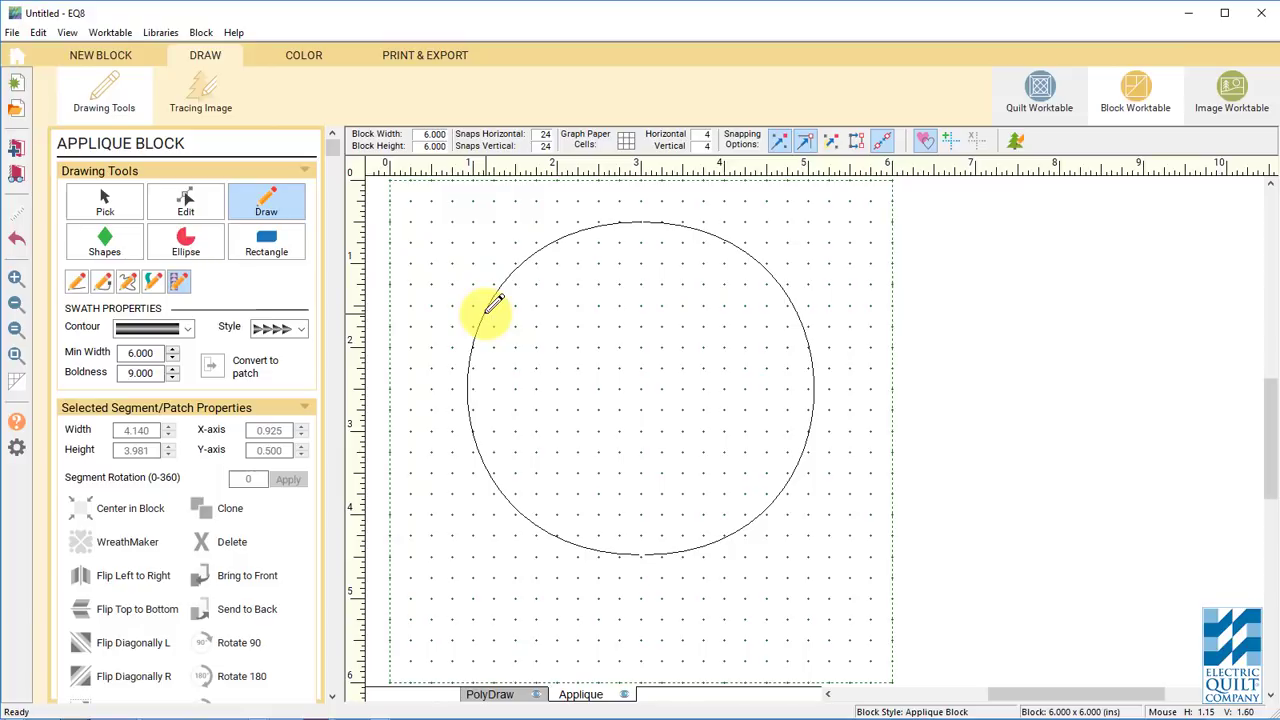
left_click(493, 305)
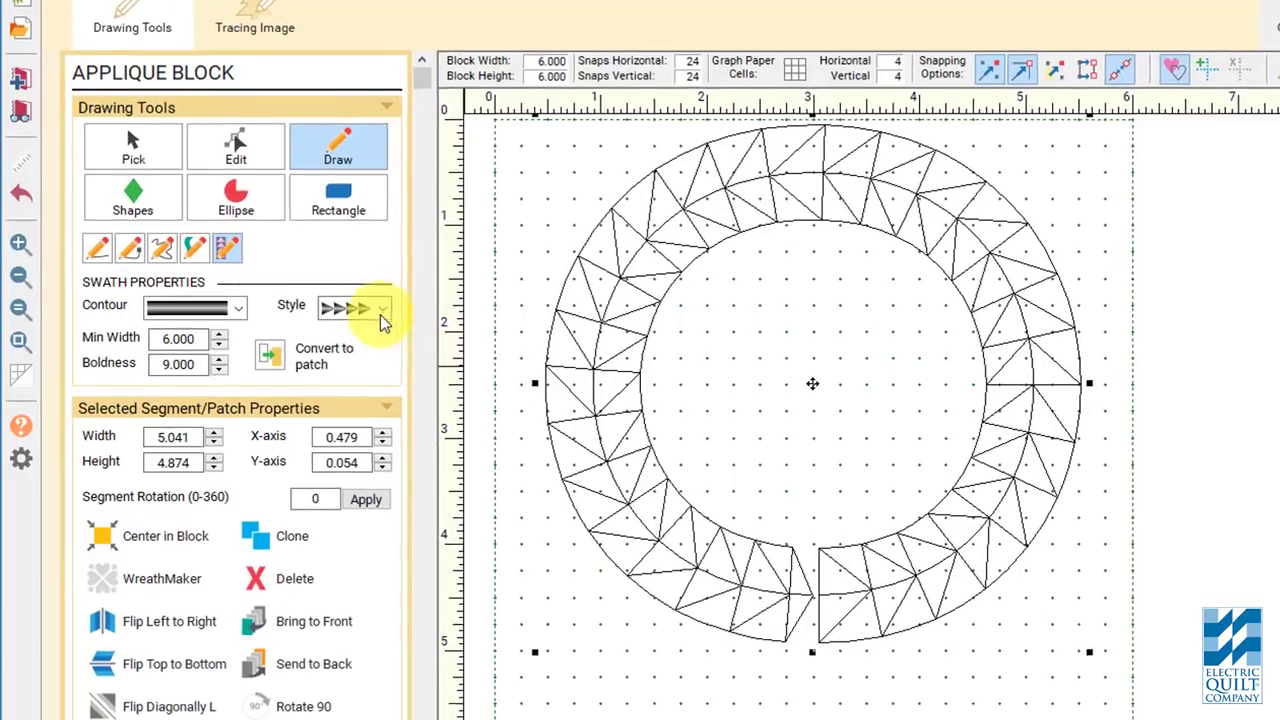
left_click(381, 311)
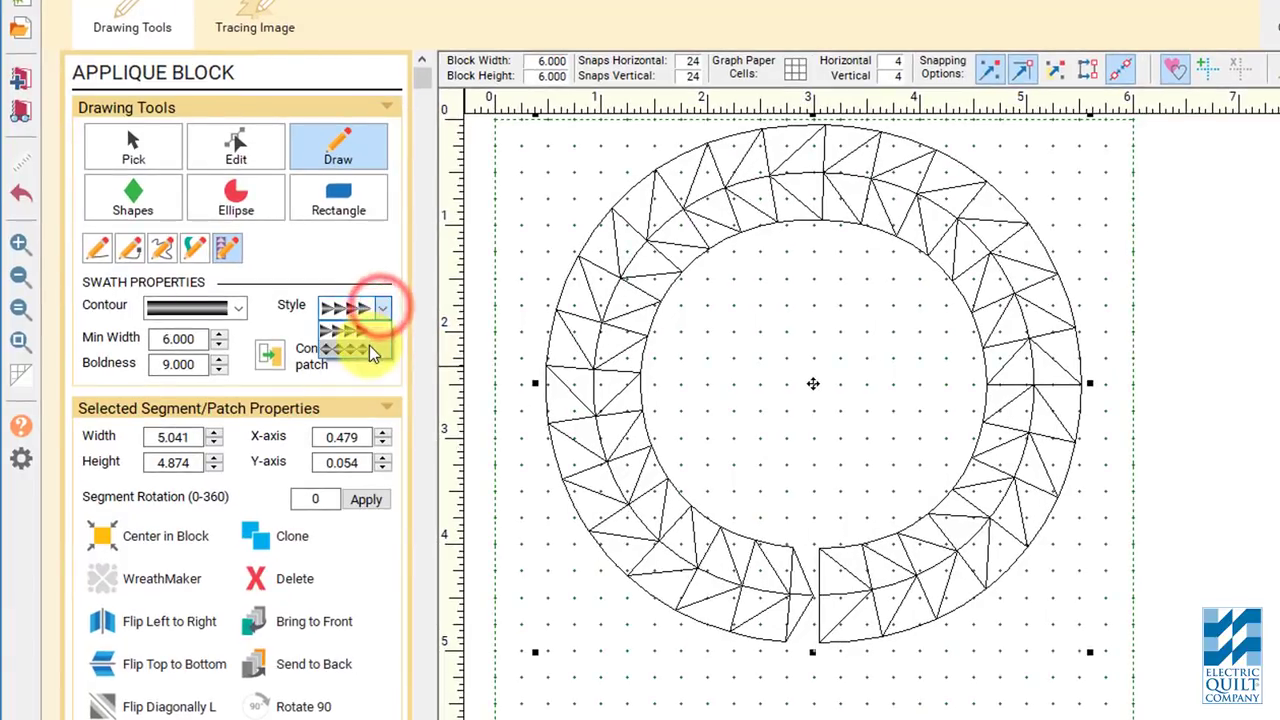
left_click(360, 338)
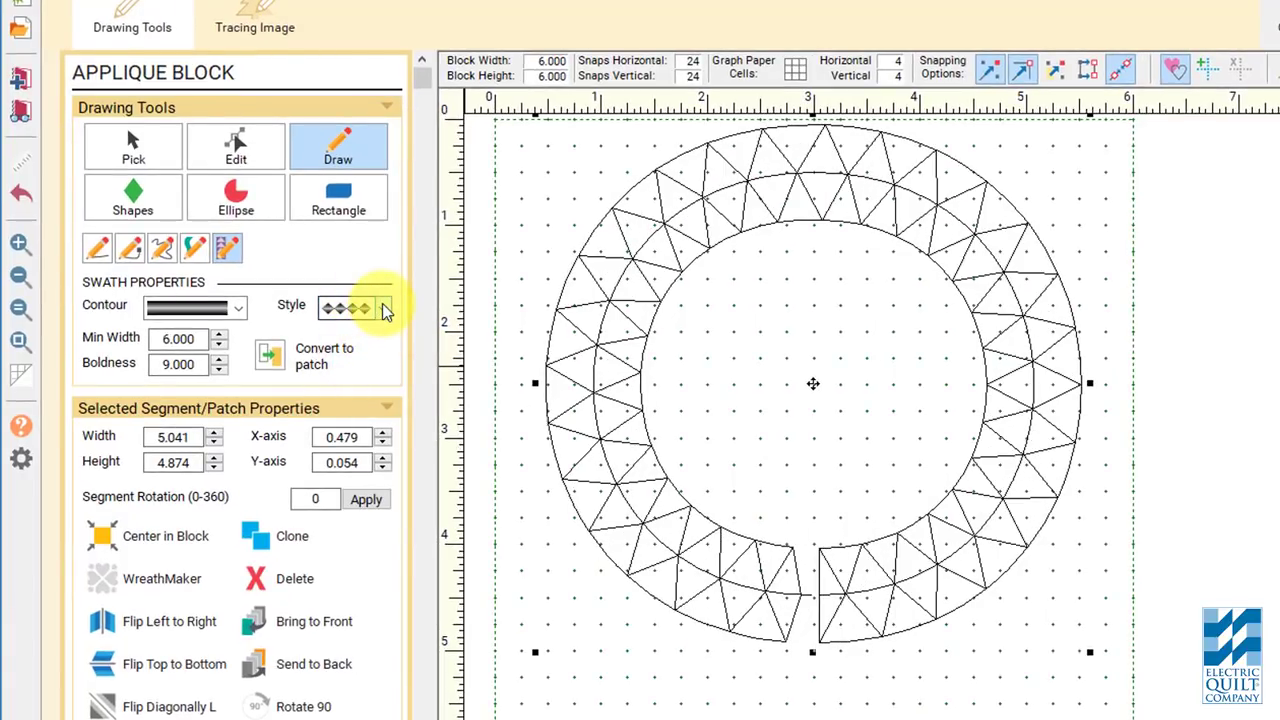
left_click(386, 312)
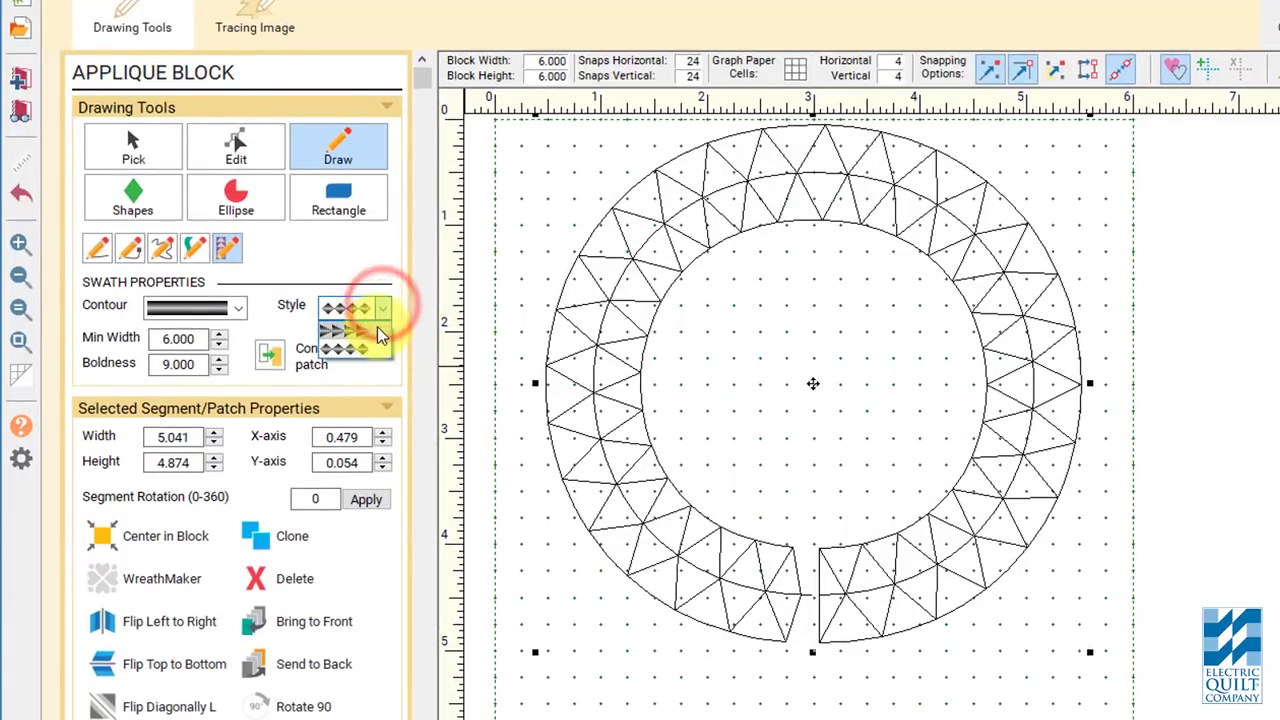
left_click(372, 322)
Set the swath's Min Width to 10 and Boldness to 20
left_click_drag(198, 339, 124, 334)
type("10")
key("Tab")
type("20")
key("Tab")
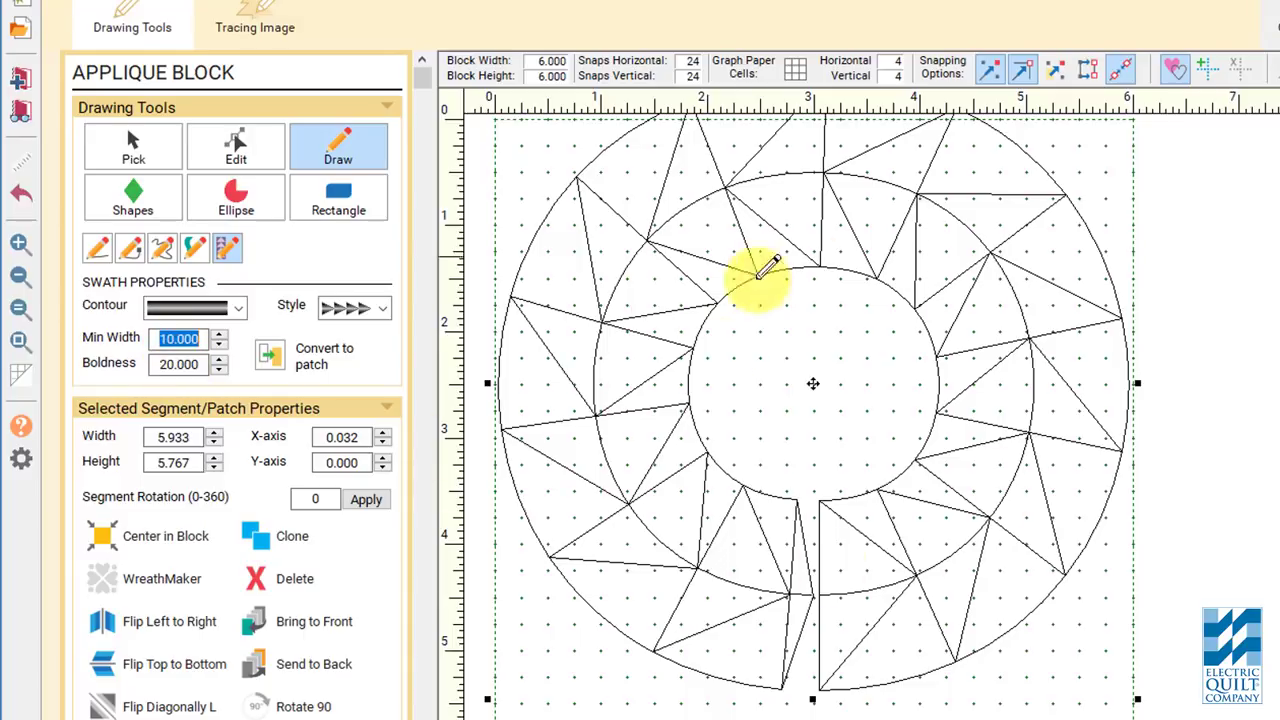
Resize the wreath to 4 × 4 in and centre it in the block
double_click(186, 437)
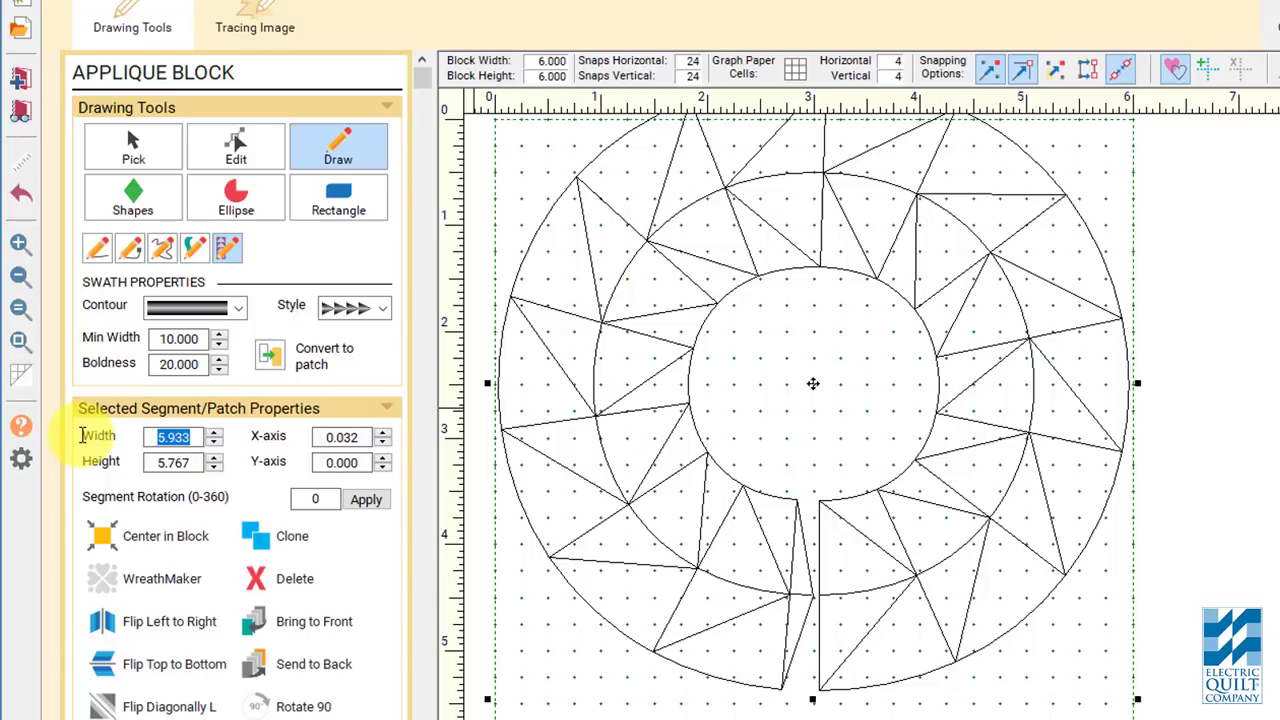
type("4")
key("Tab")
type("4")
key("Tab")
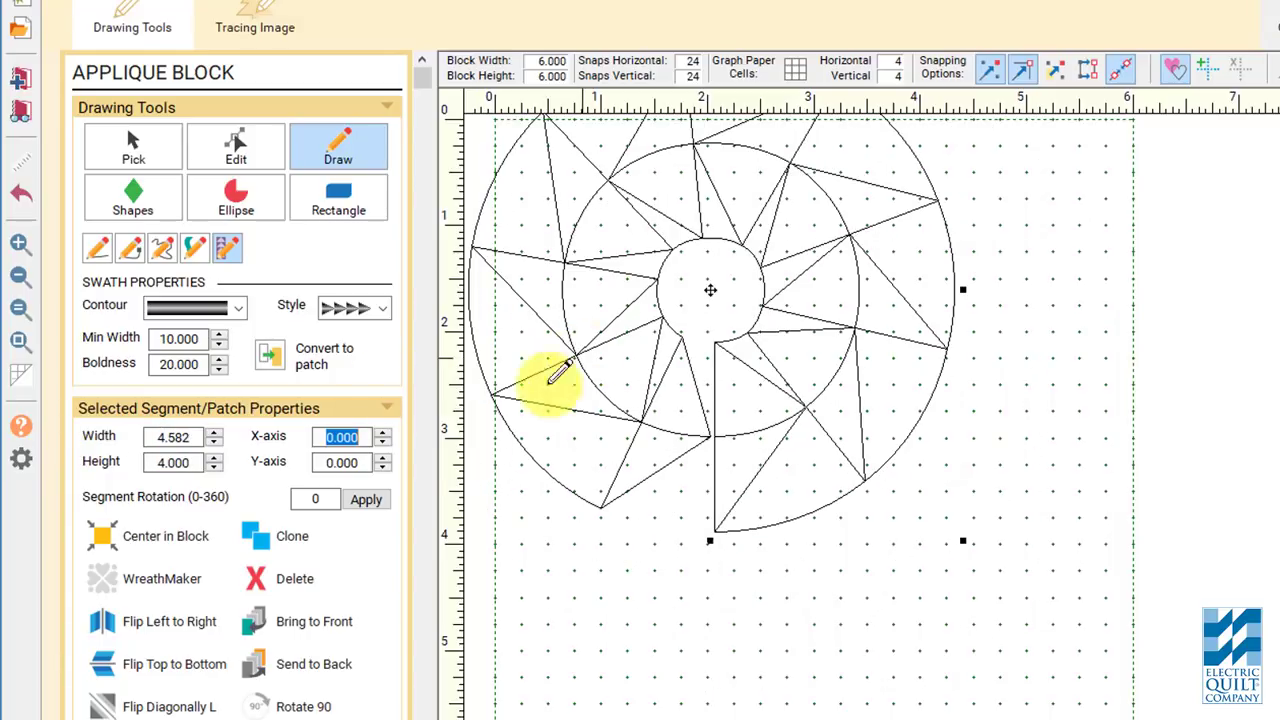
left_click(137, 536)
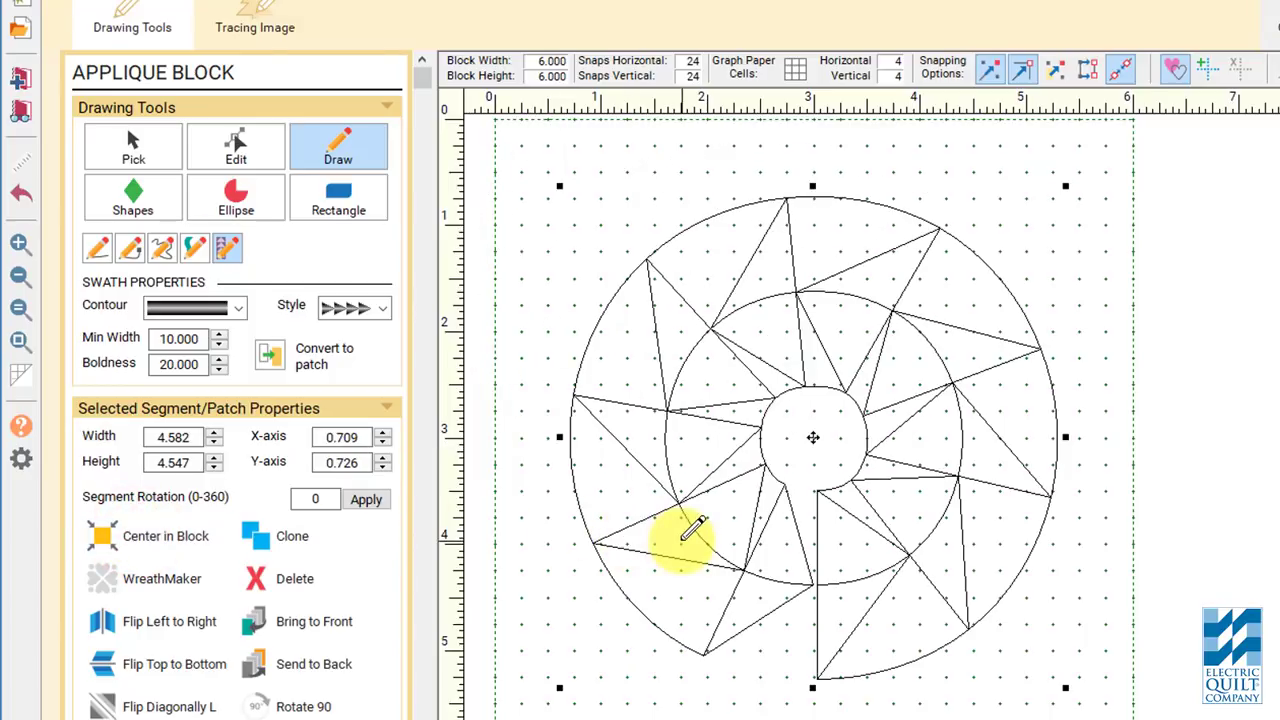
Set the swath's Min Width to 10 and Boldness to 15
double_click(193, 339)
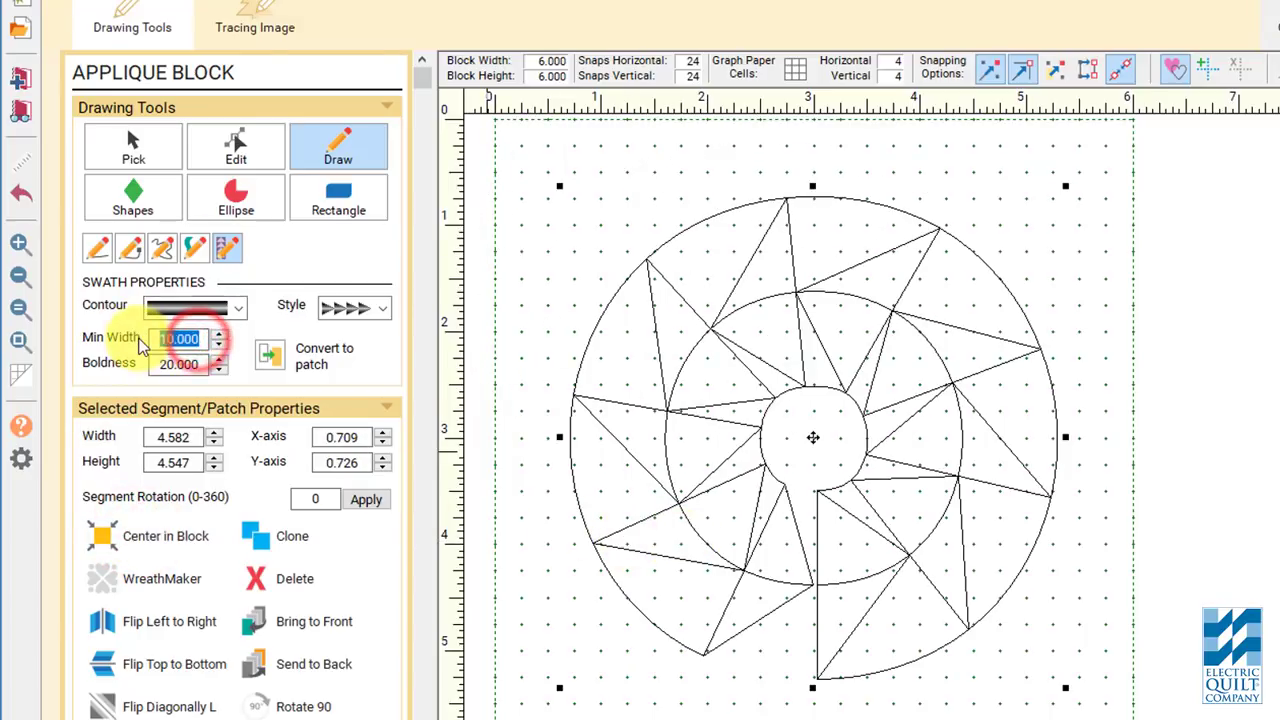
type("15")
key("Return")
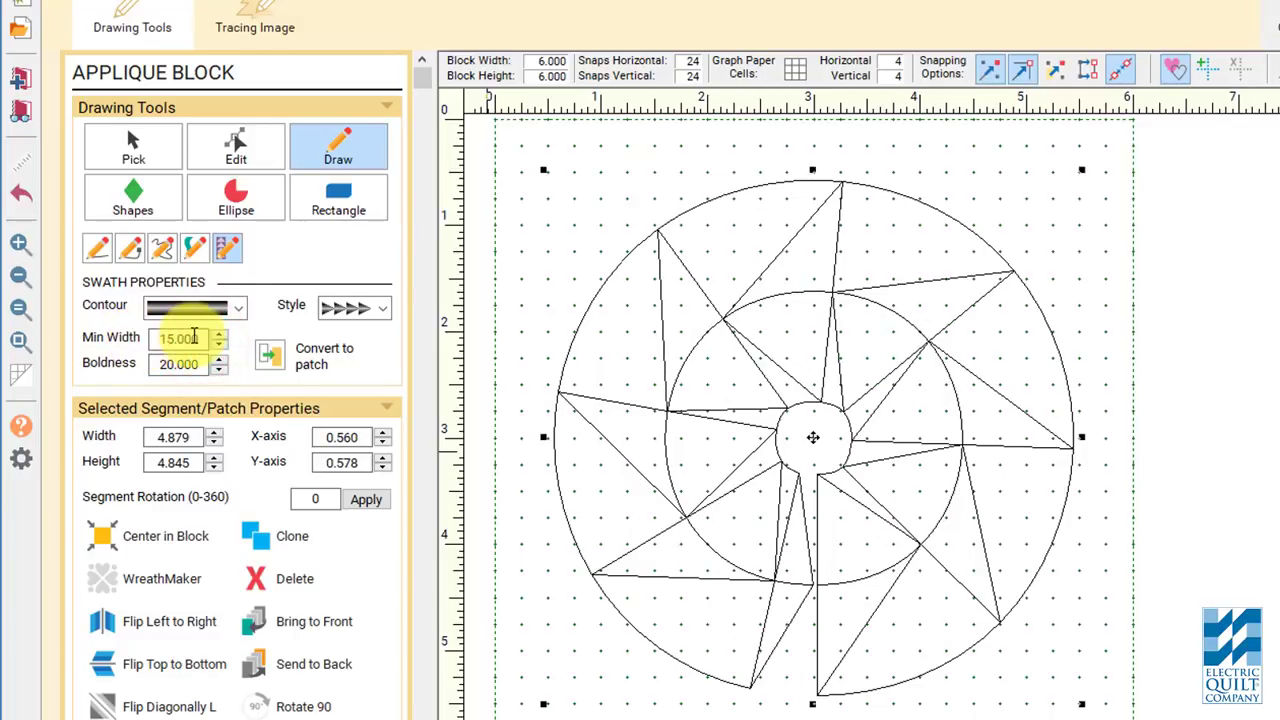
double_click(200, 339)
type("10")
key("Tab")
type("15")
key("Tab")
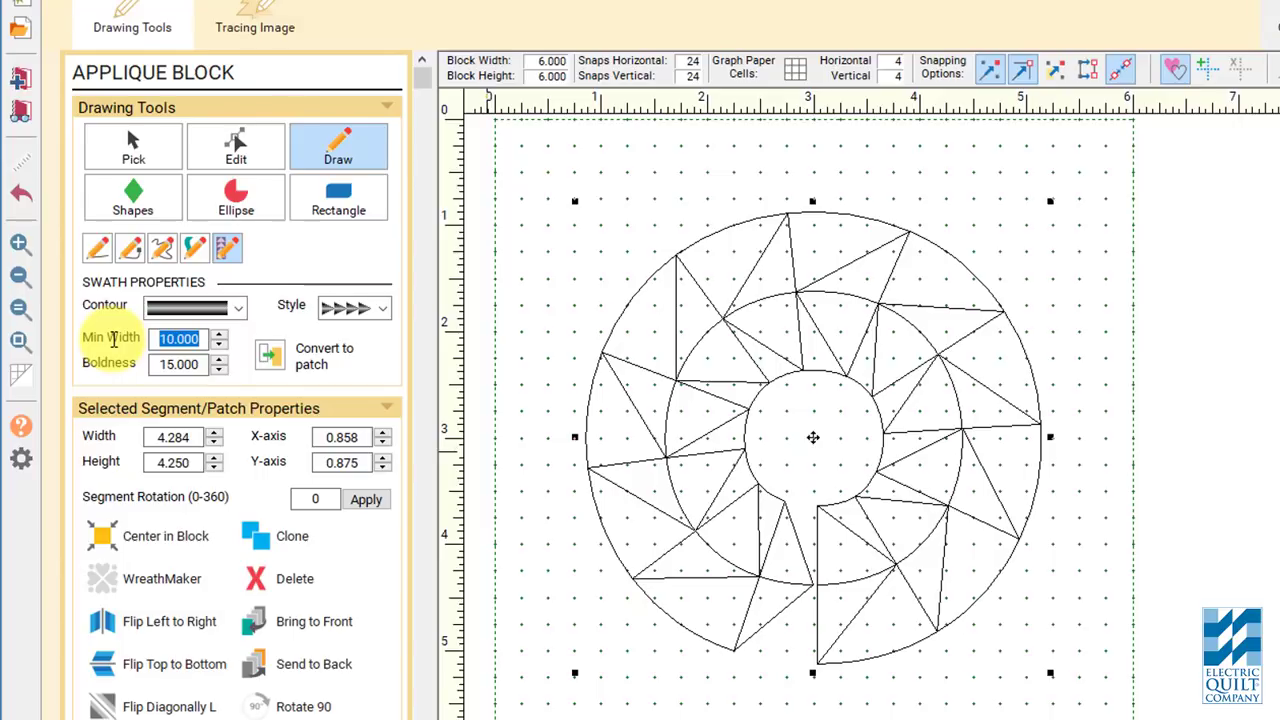
Resize the swath to 5 × 5 in, move it up-left, and add points near the ring's bottom
double_click(195, 437)
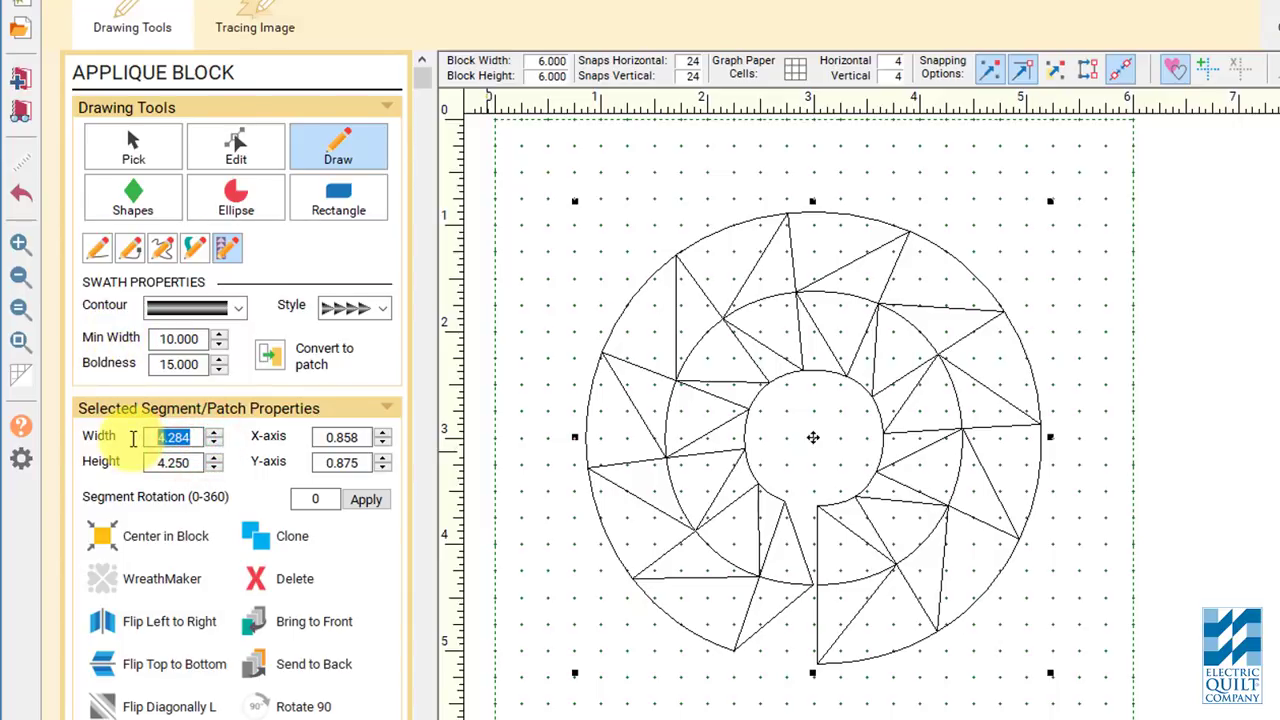
type("5")
key("Tab")
type("5")
key("Tab")
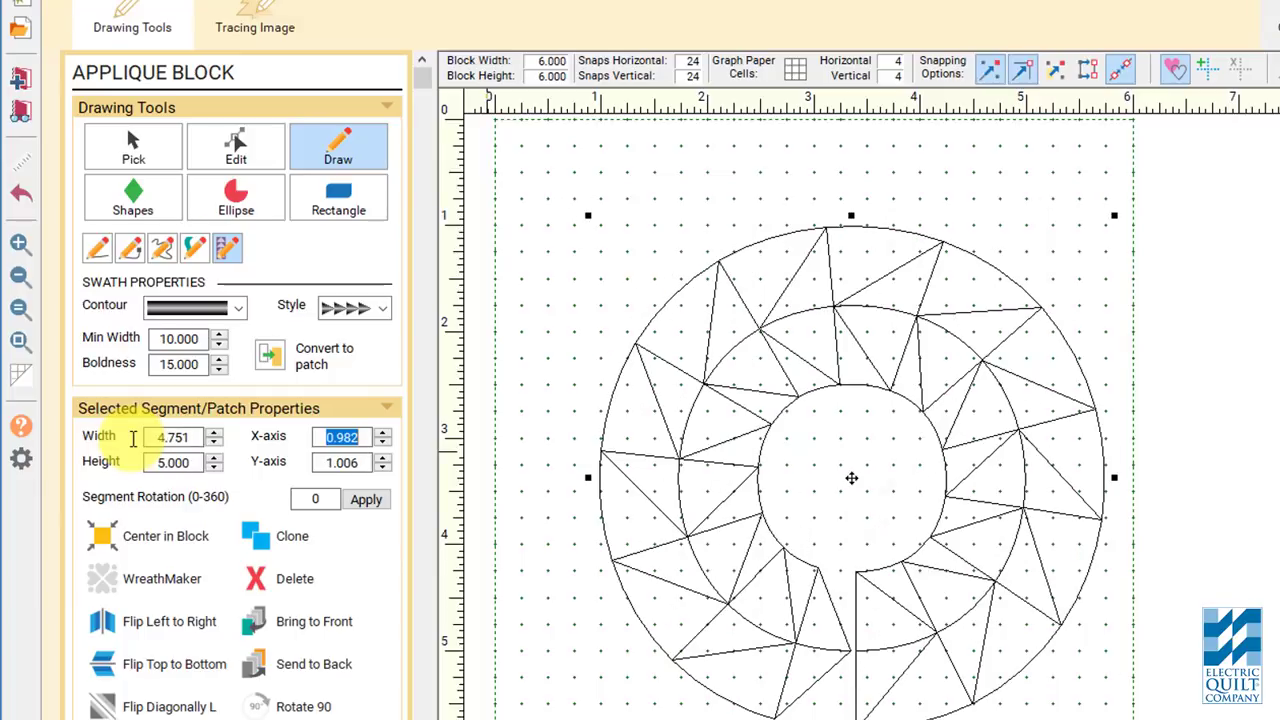
left_click_drag(851, 478, 820, 407)
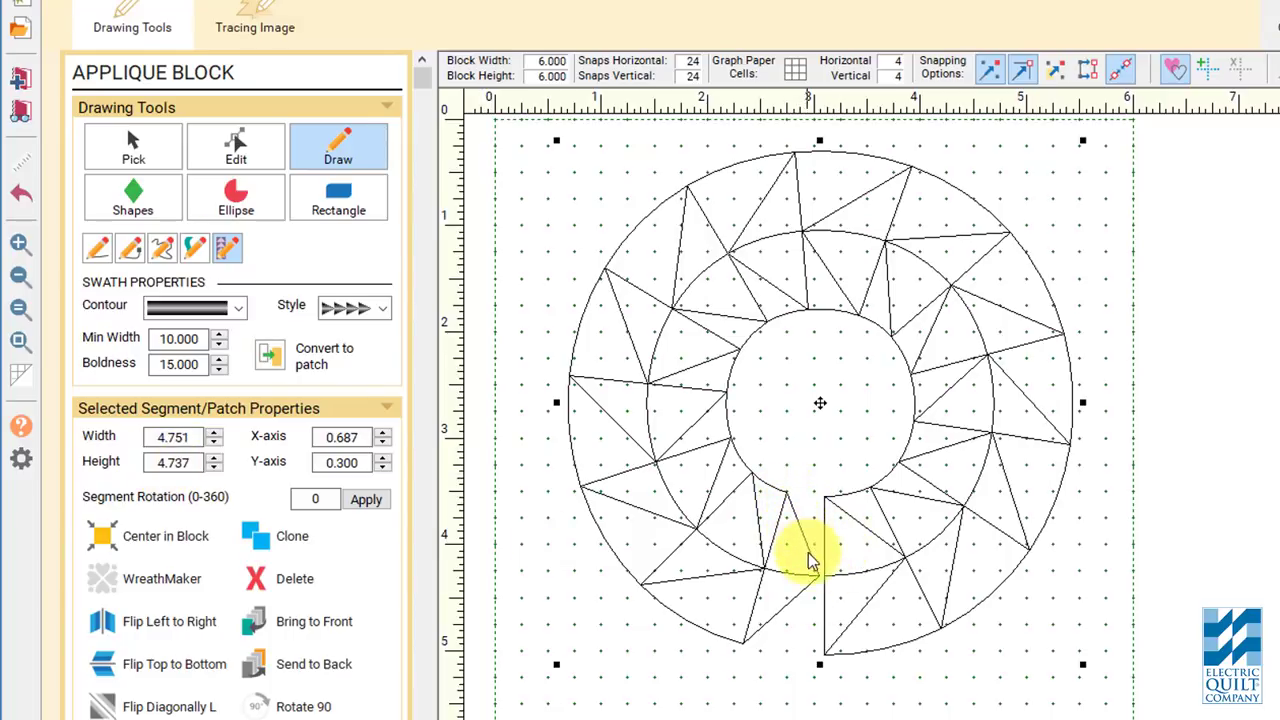
left_click(816, 578)
left_click(755, 642)
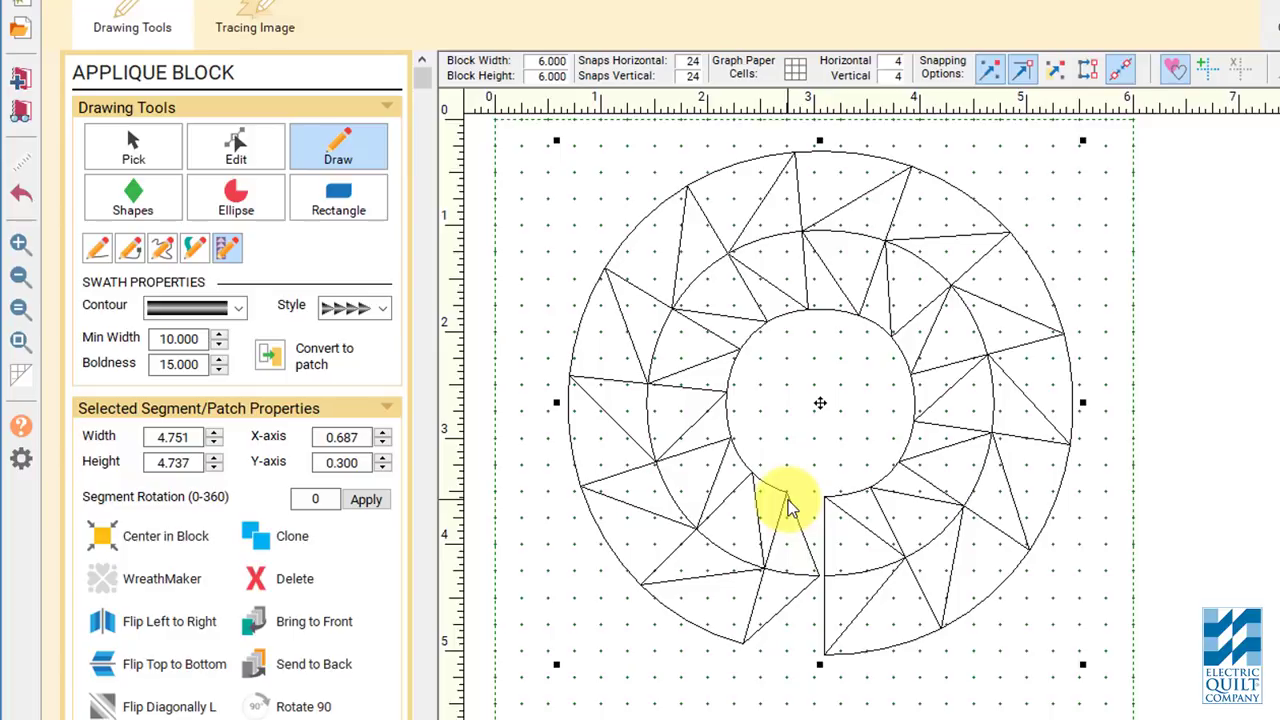
Raise the swath's Min Width step by step to 11.25
left_click(219, 334)
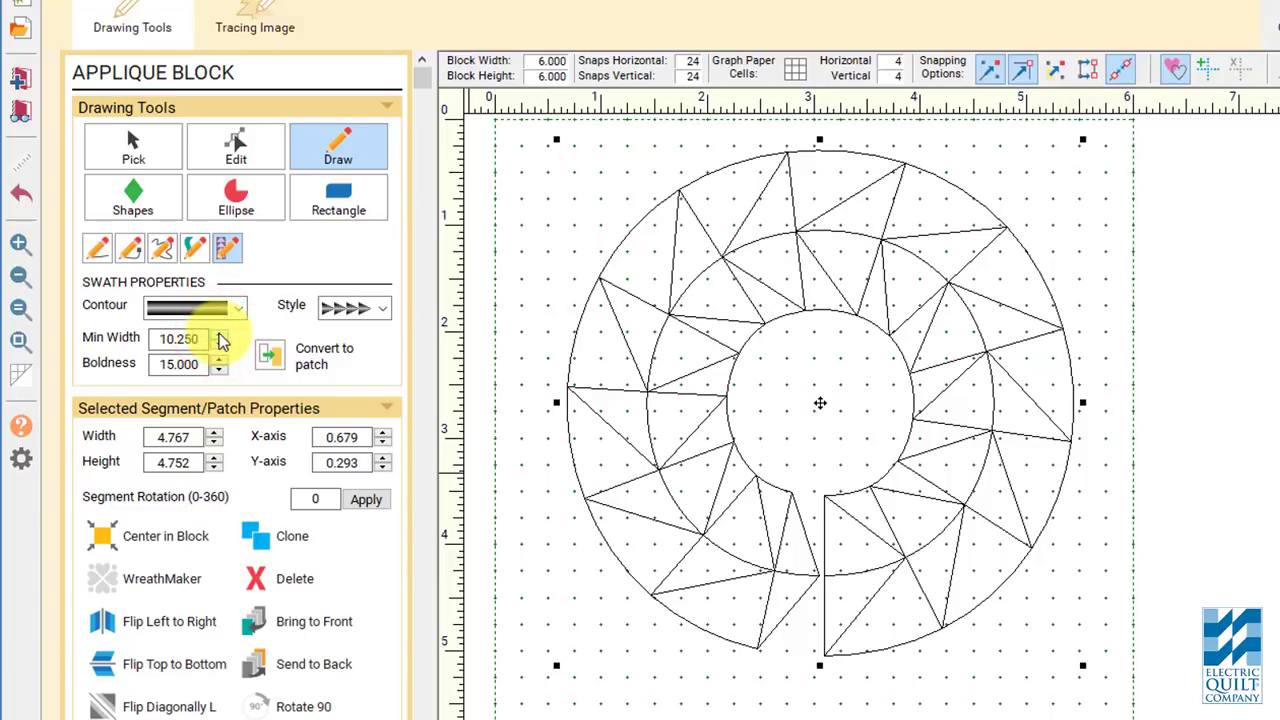
left_click(219, 334)
left_click(219, 334)
left_click(219, 334)
left_click(219, 334)
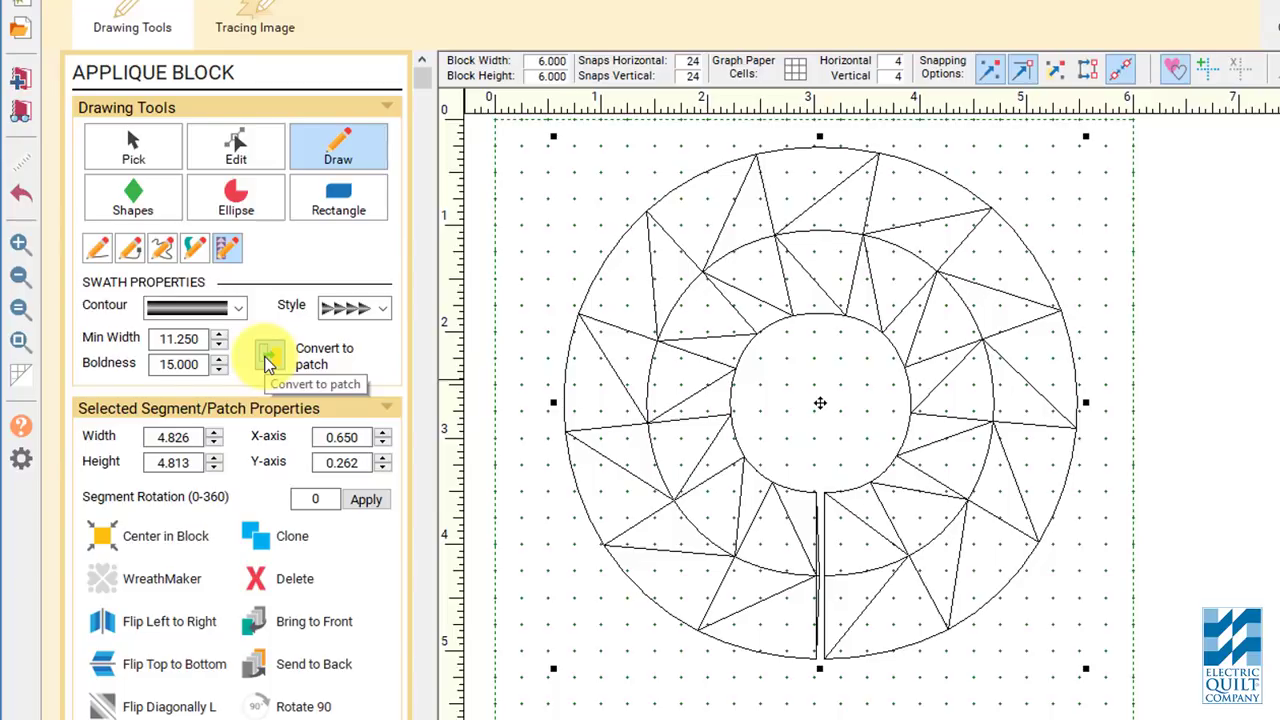
Convert the swath to patches, add it to the sketchbook, and save as Flying Geese Wreath.PJ8
left_click(268, 358)
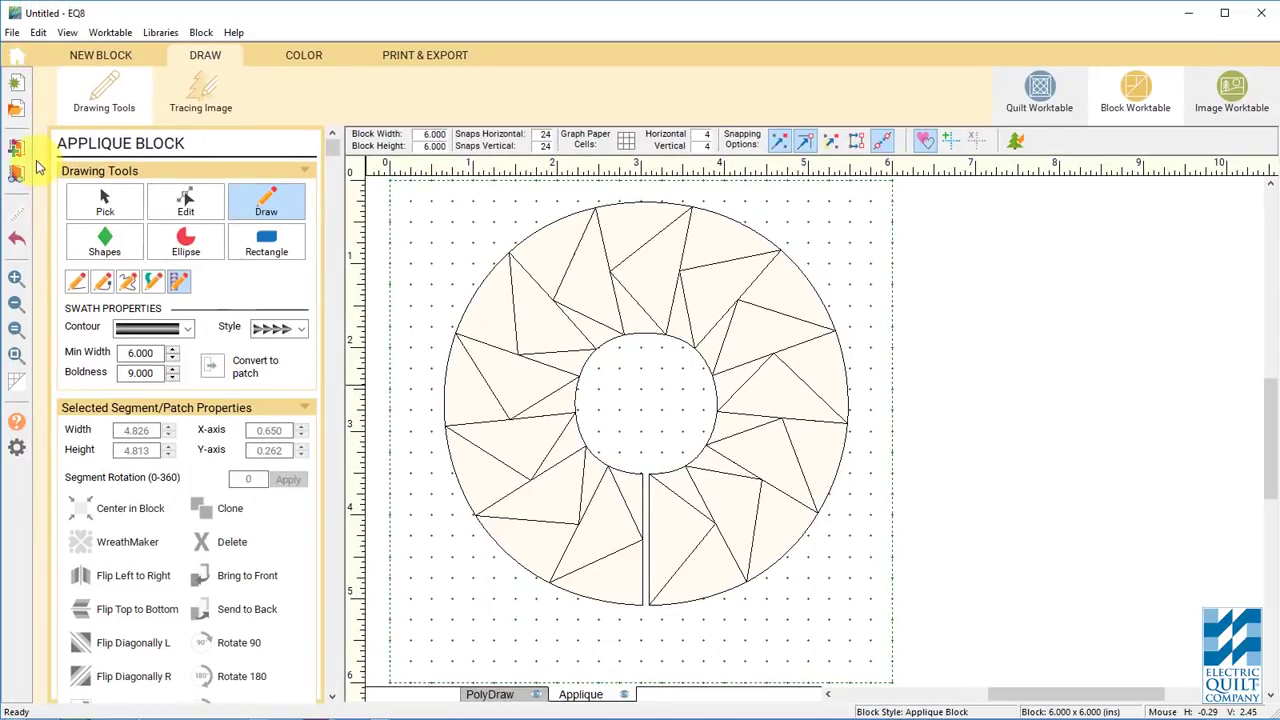
left_click(17, 150)
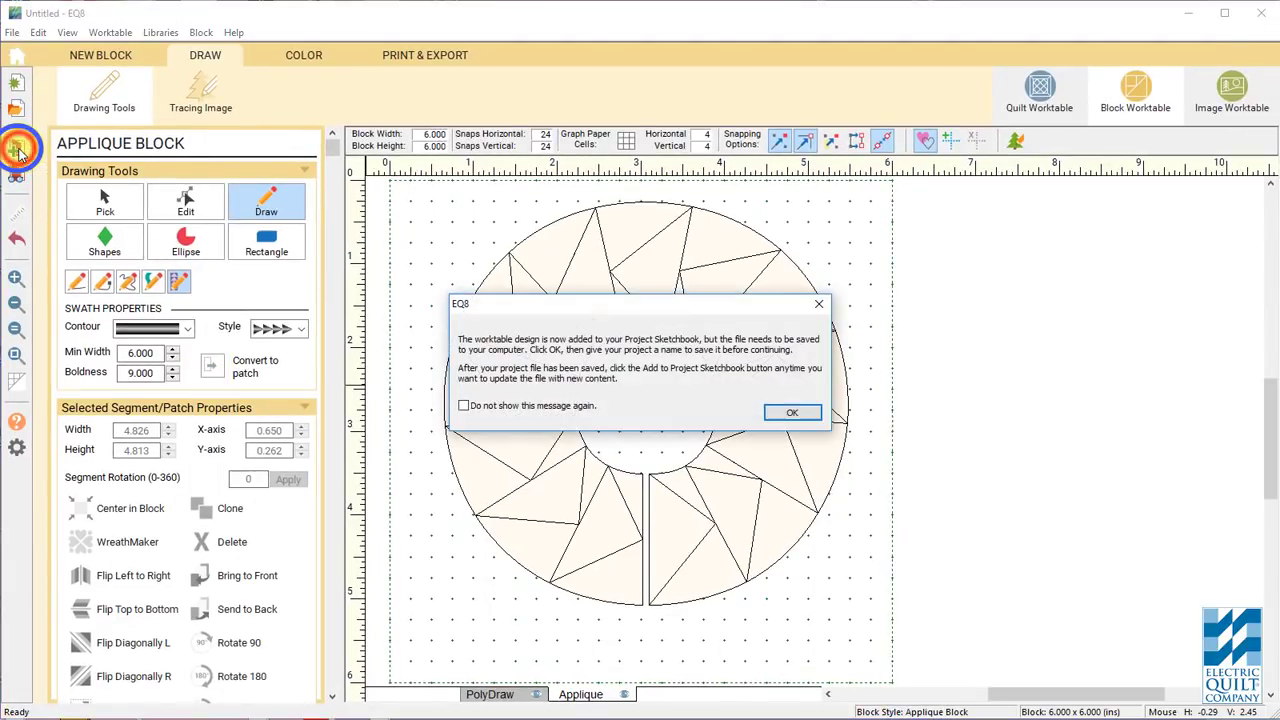
left_click(786, 414)
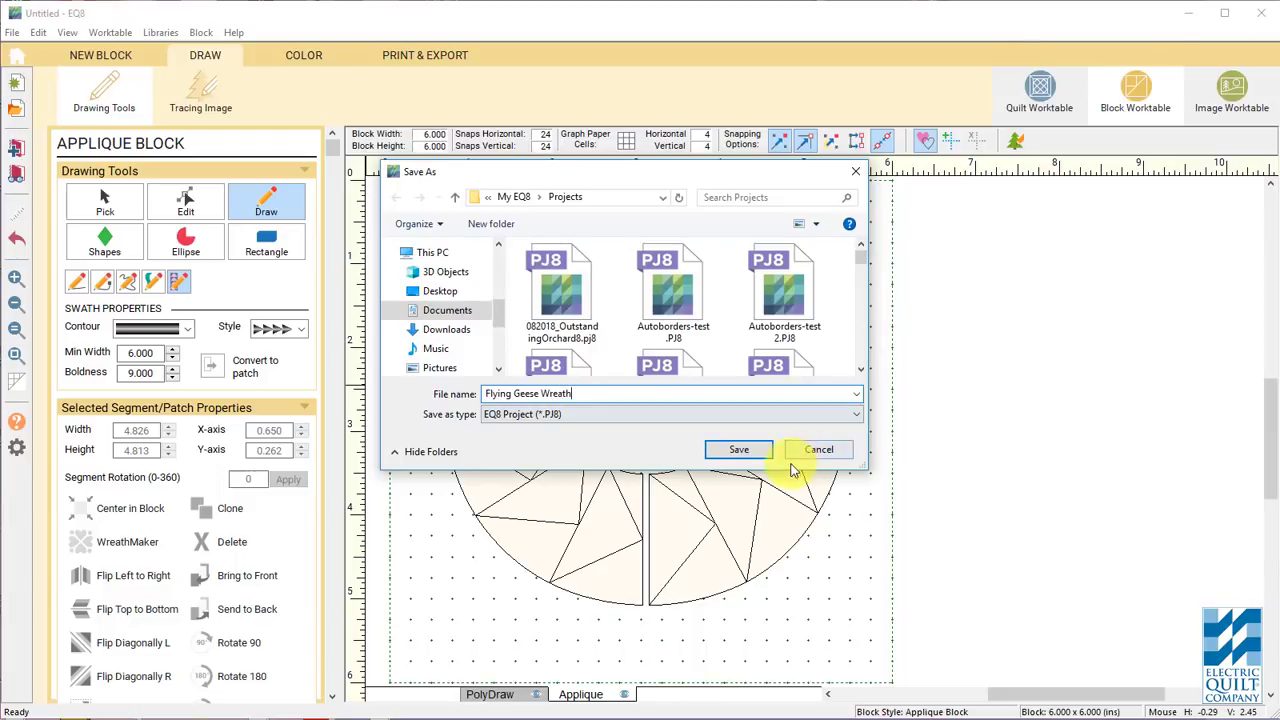
left_click(748, 452)
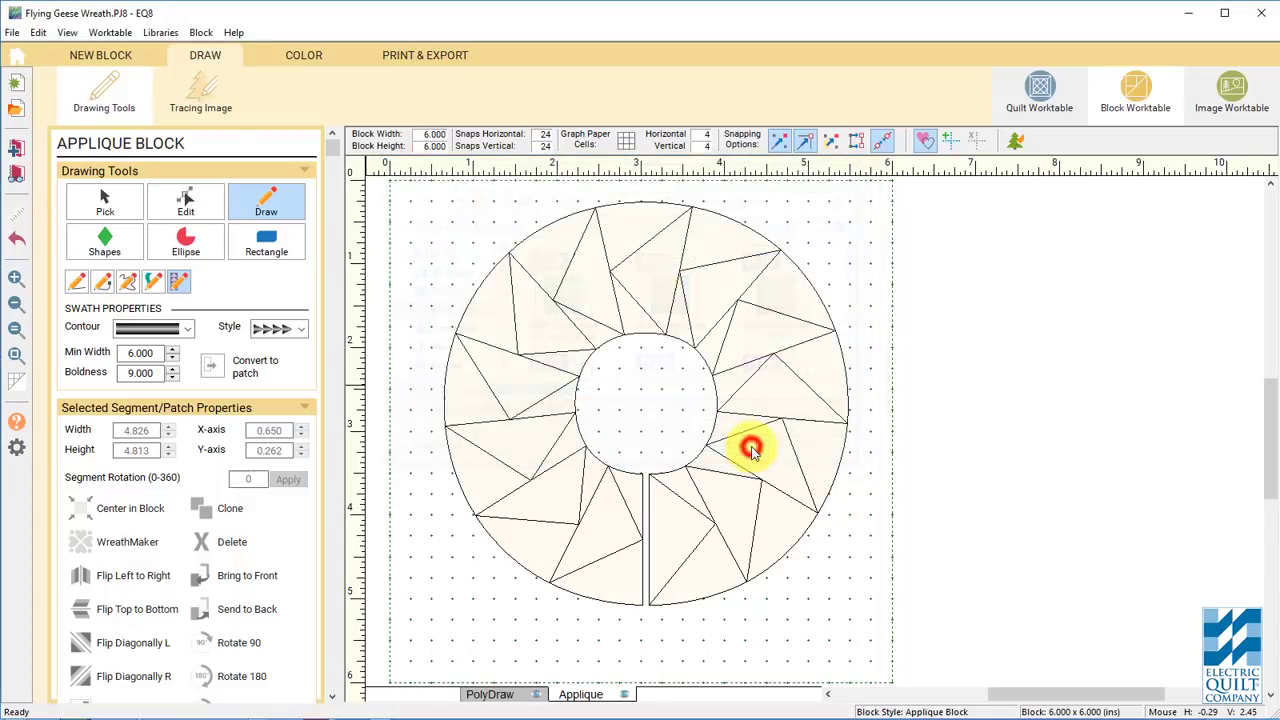
left_click(667, 479)
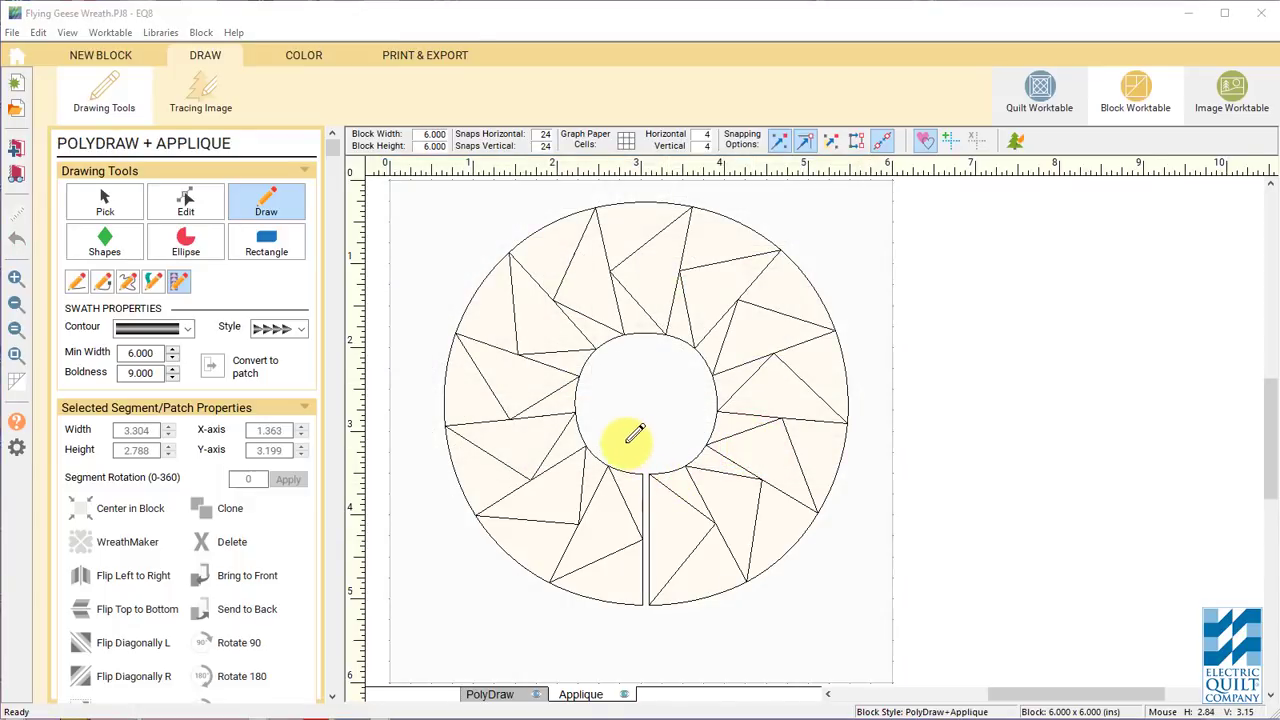
Detach and enlarge the Fabric Preview window and switch the palette to solid colours
left_click(312, 53)
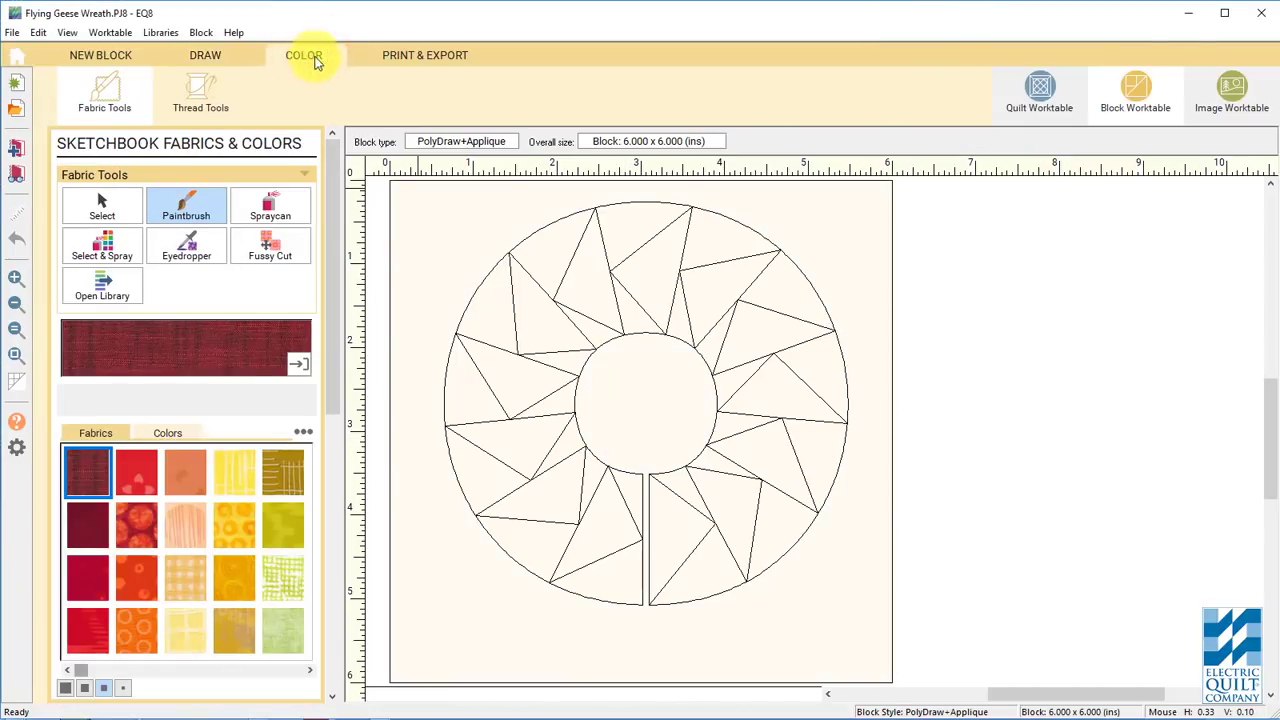
left_click(298, 362)
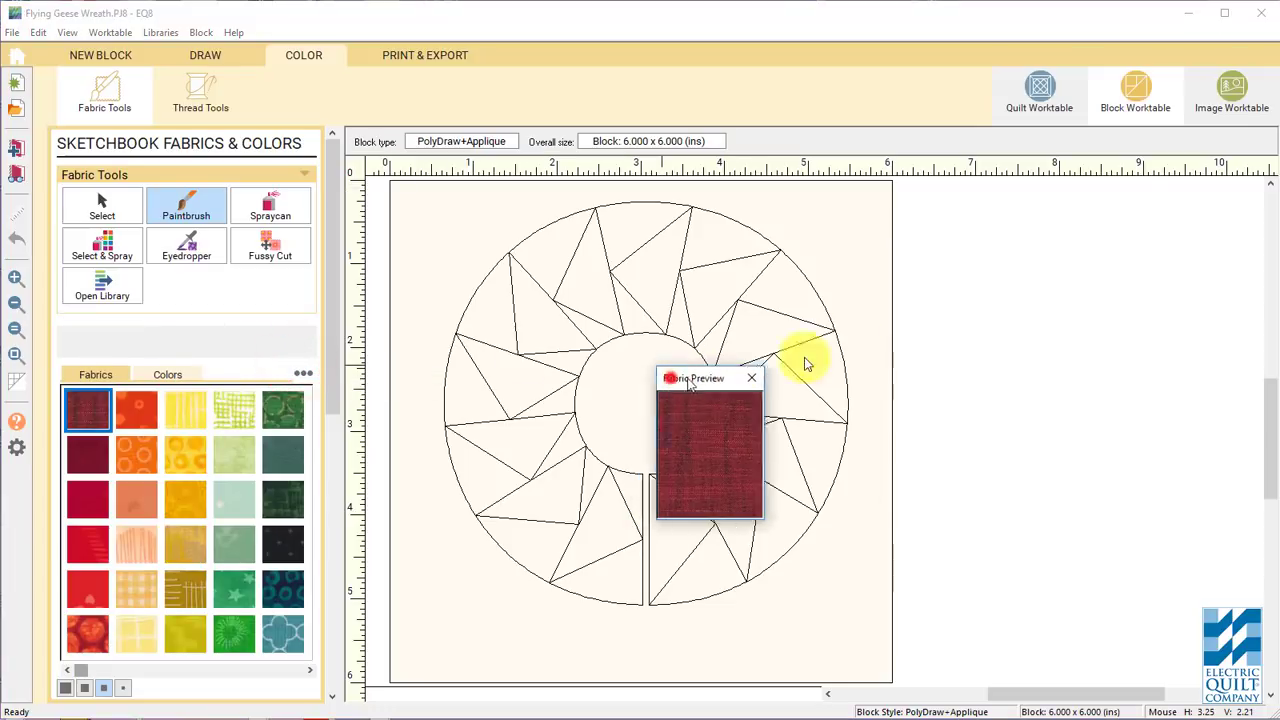
left_click_drag(792, 368, 1027, 263)
left_click_drag(1103, 403, 1195, 597)
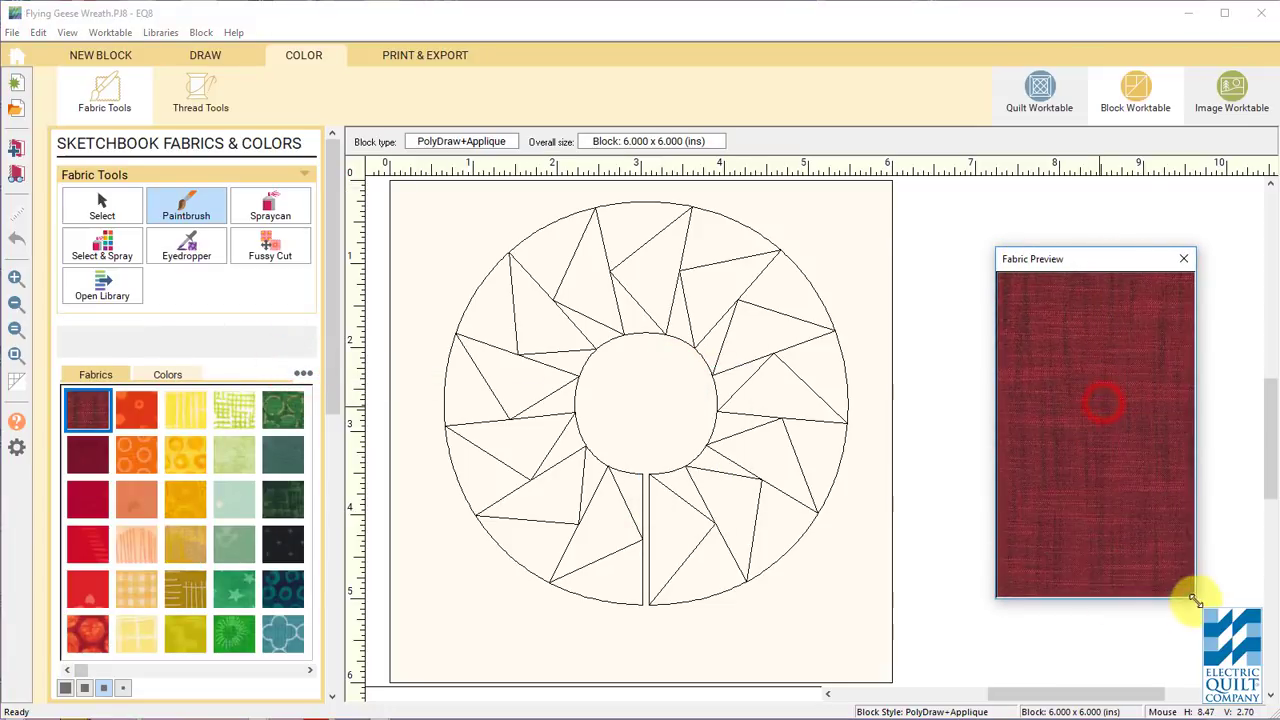
left_click(169, 373)
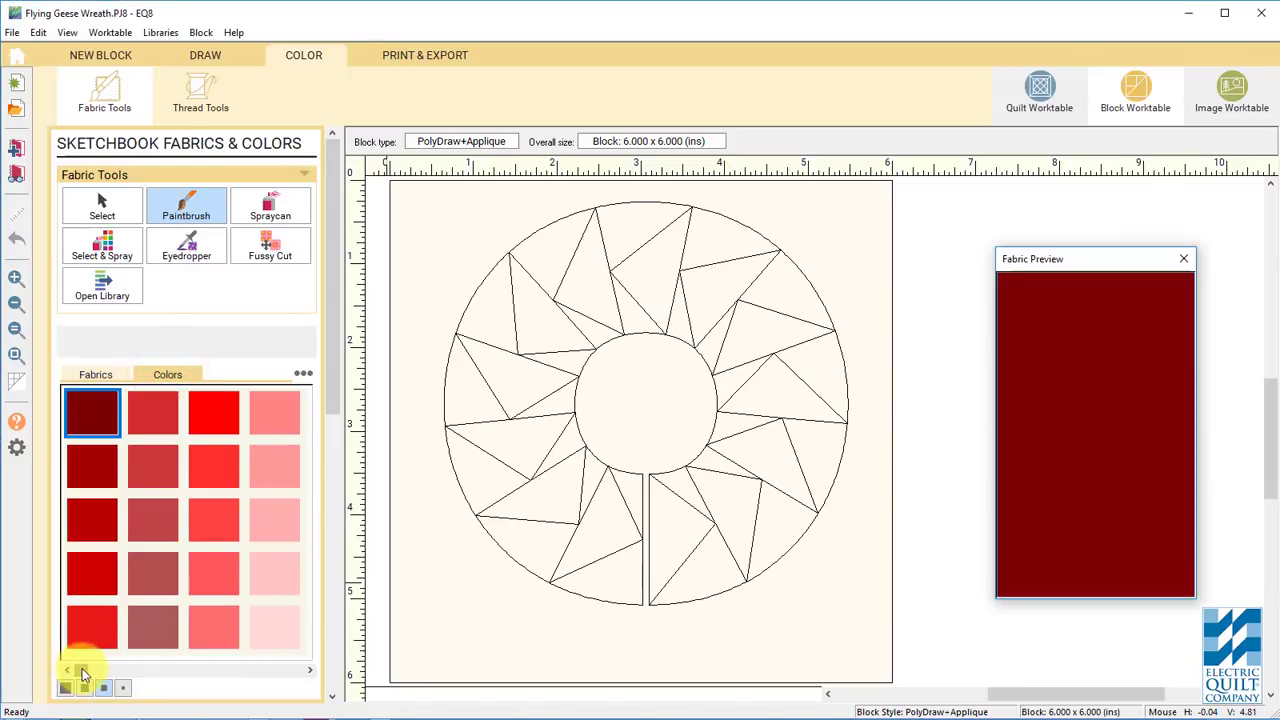
left_click_drag(83, 672, 145, 679)
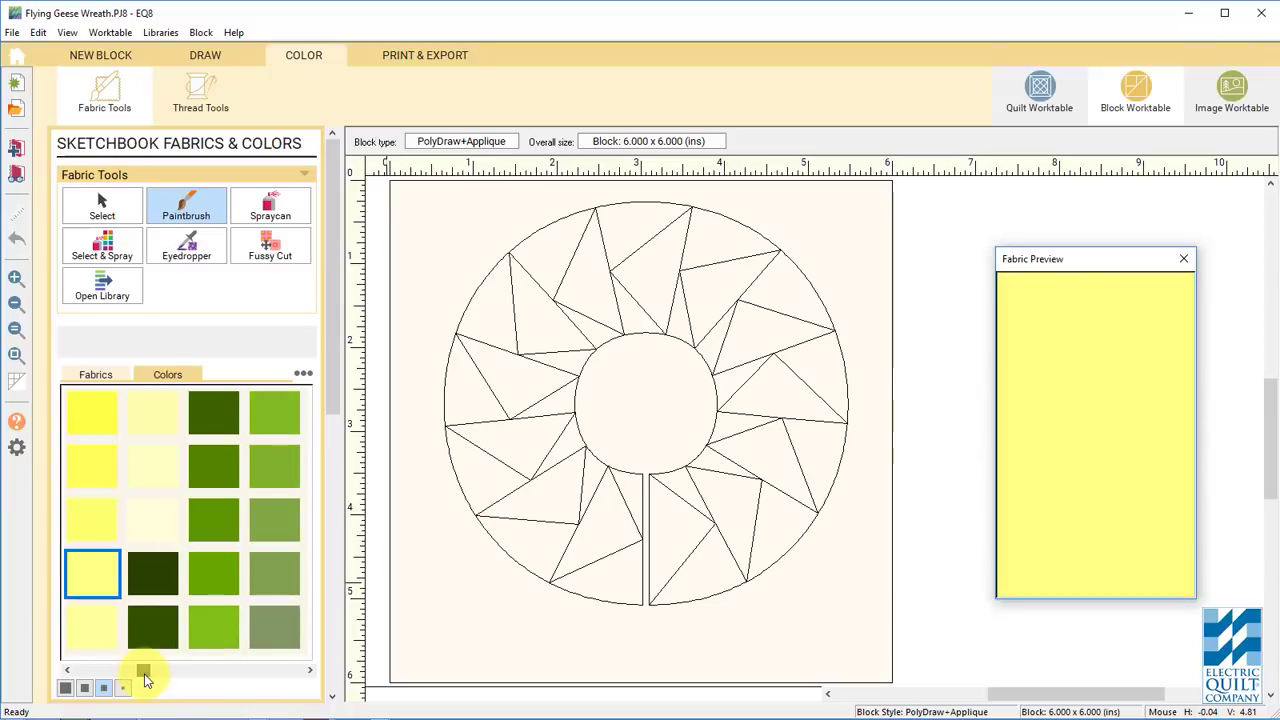
Colour all thirteen flying-geese triangles light green
left_click(153, 621)
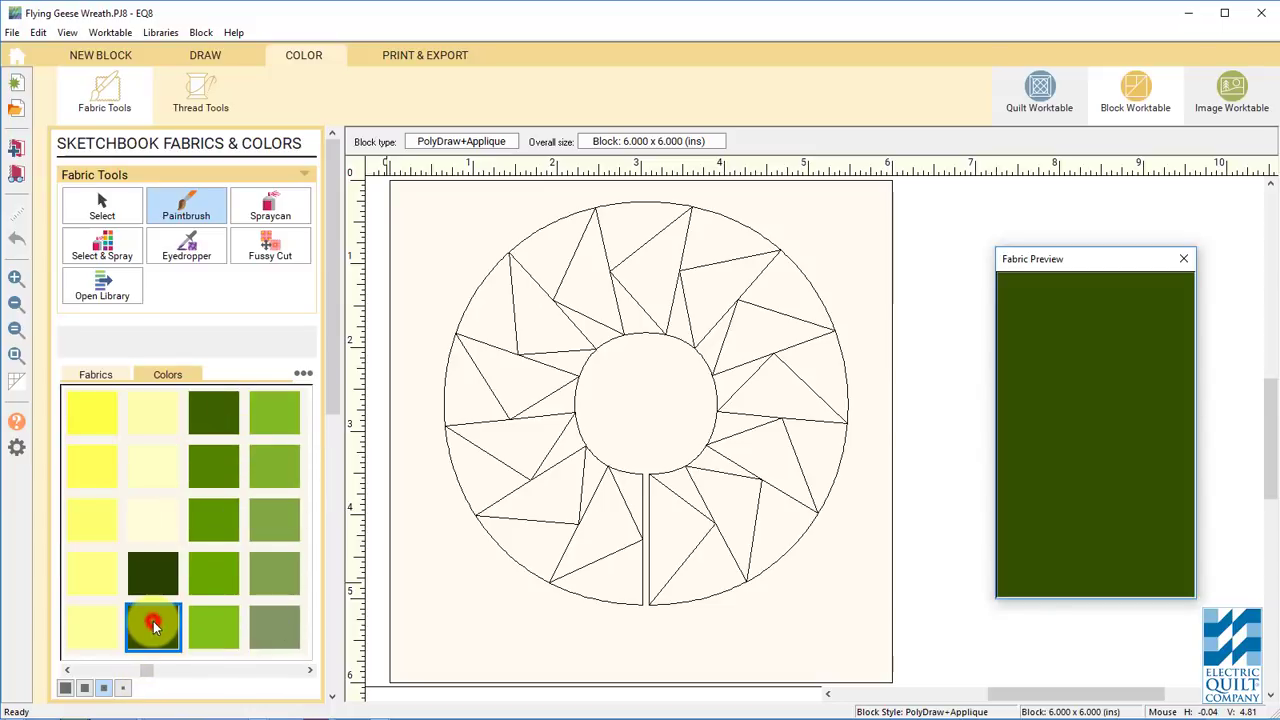
left_click(213, 460)
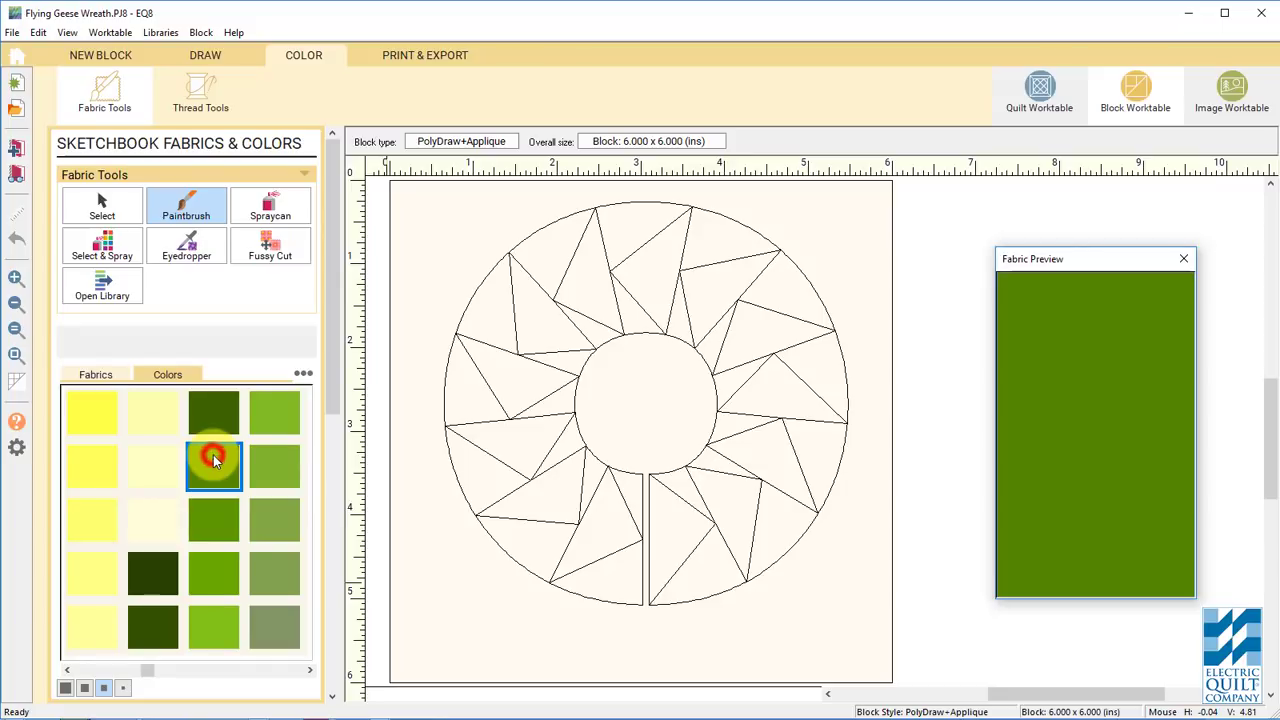
left_click(271, 416)
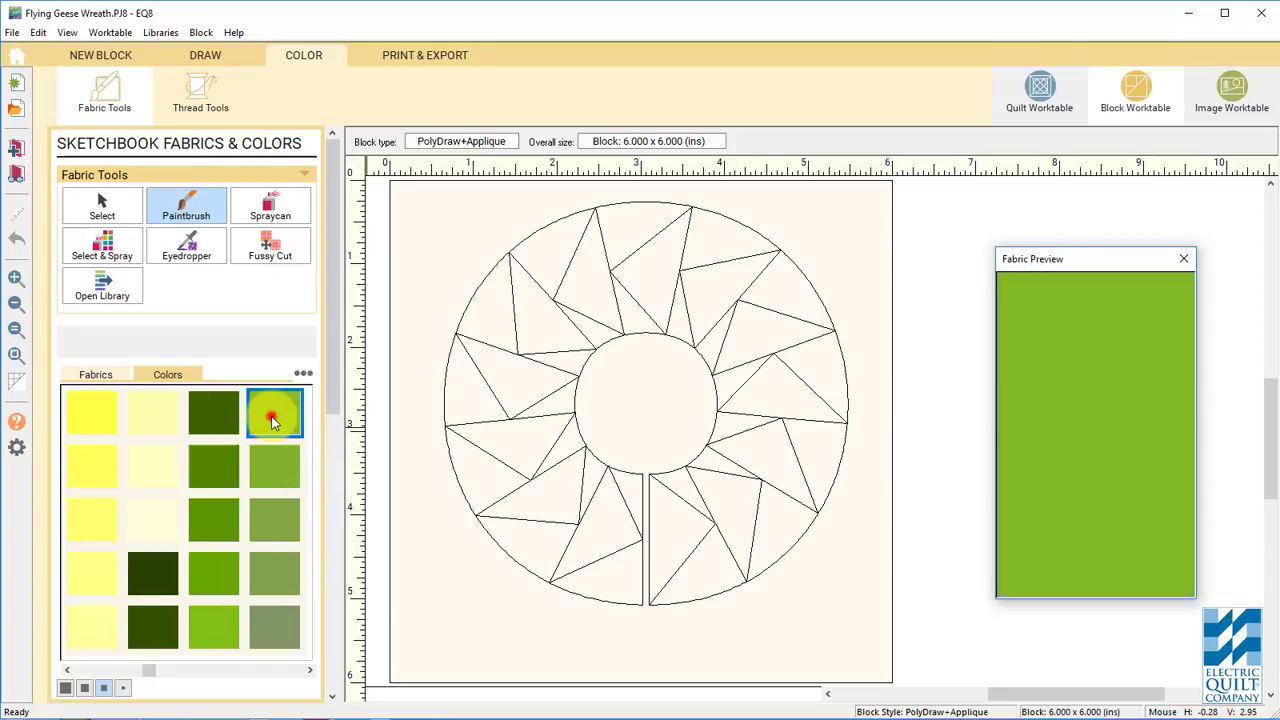
left_click(617, 538)
left_click(559, 497)
left_click(515, 432)
left_click(522, 380)
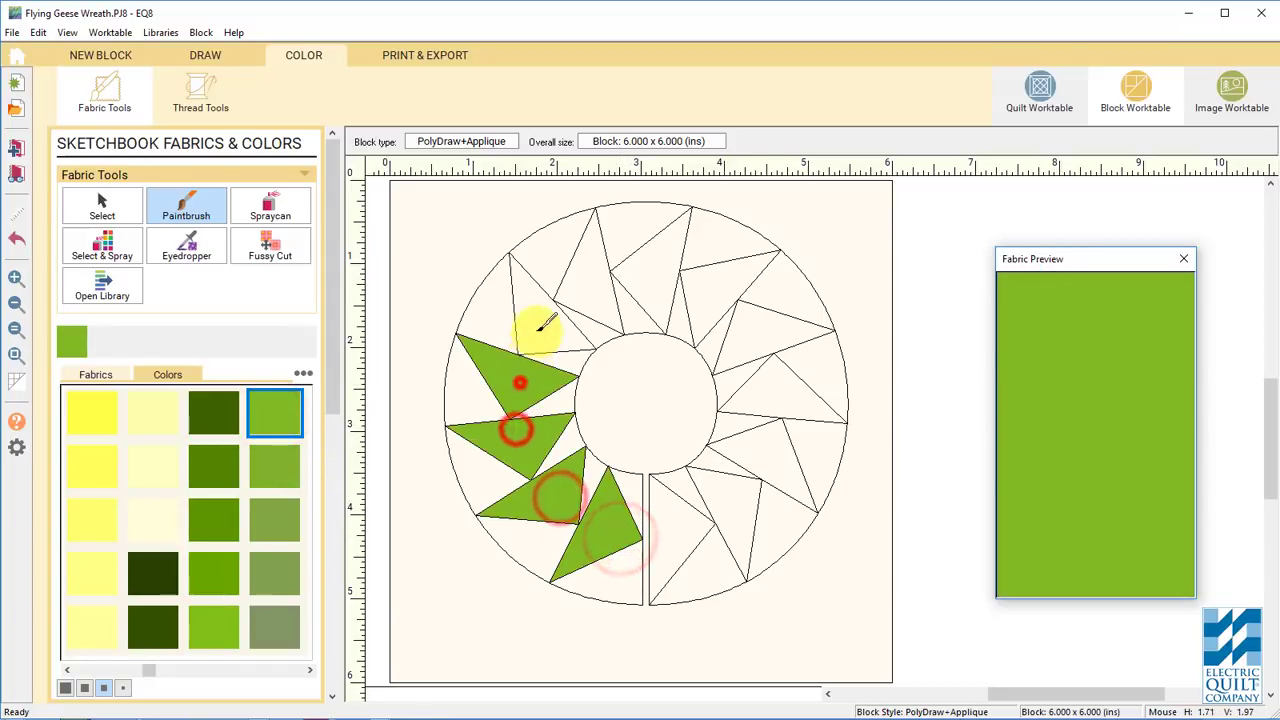
left_click(545, 312)
left_click(585, 280)
left_click(641, 275)
left_click(712, 290)
left_click(765, 325)
left_click(770, 390)
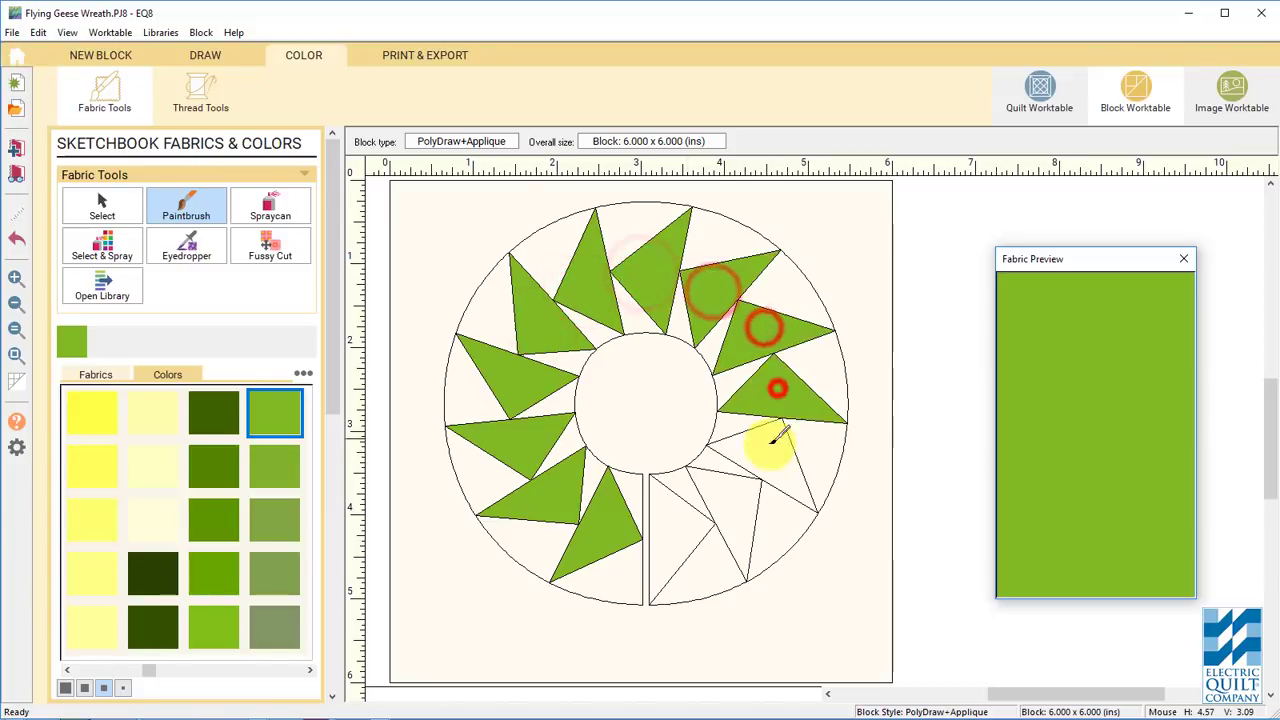
left_click(768, 446)
left_click(732, 508)
left_click(673, 520)
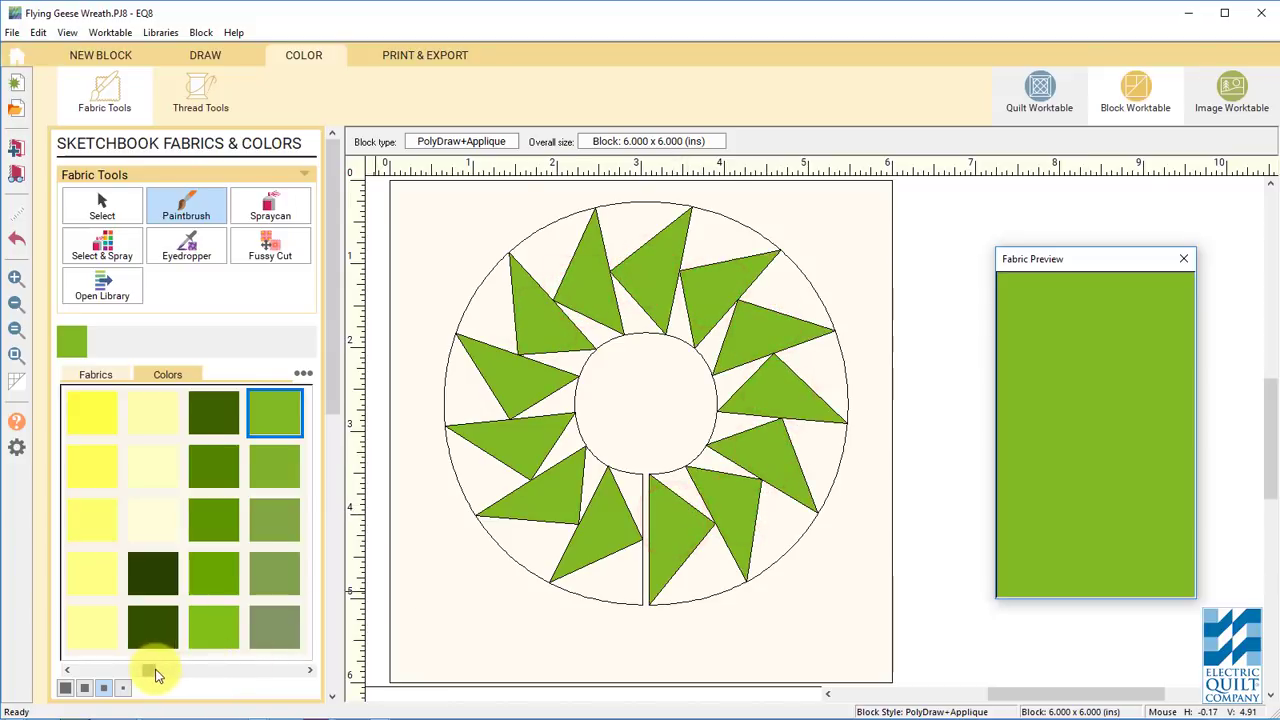
Fill the block background and centre cream, and spray the ring's background patches dark green
left_click(149, 513)
left_click(458, 571)
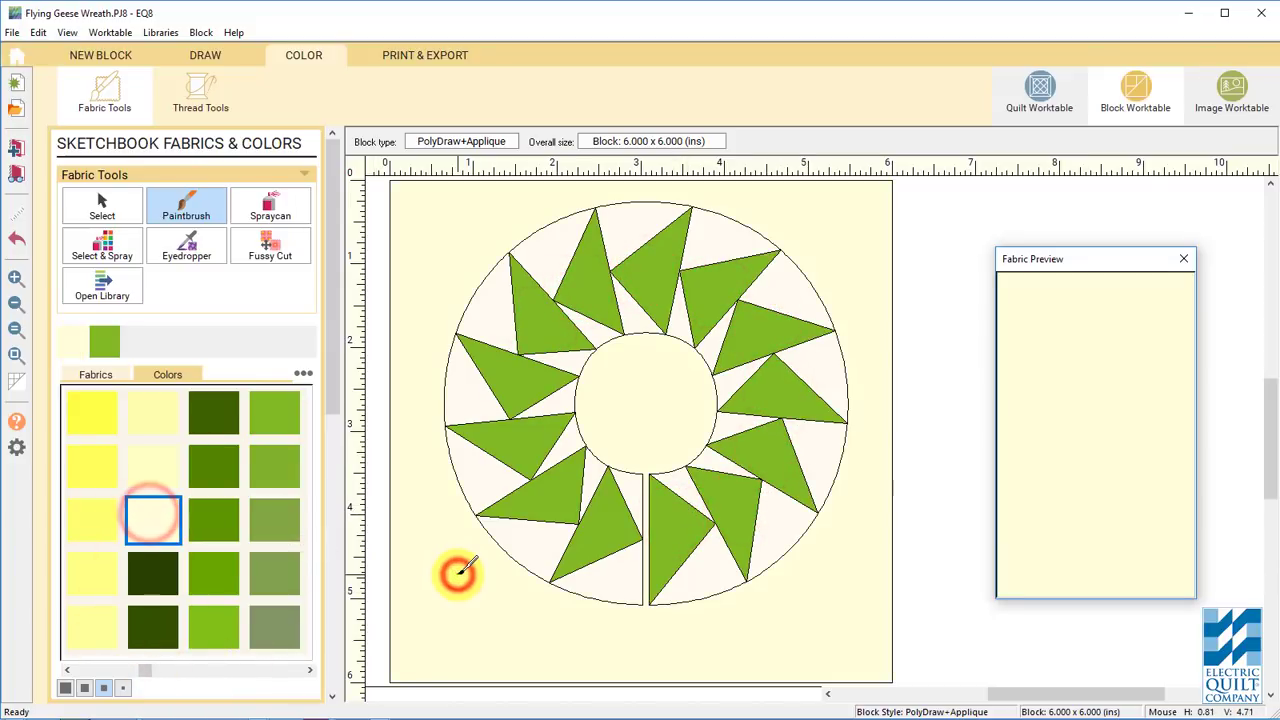
left_click(283, 202)
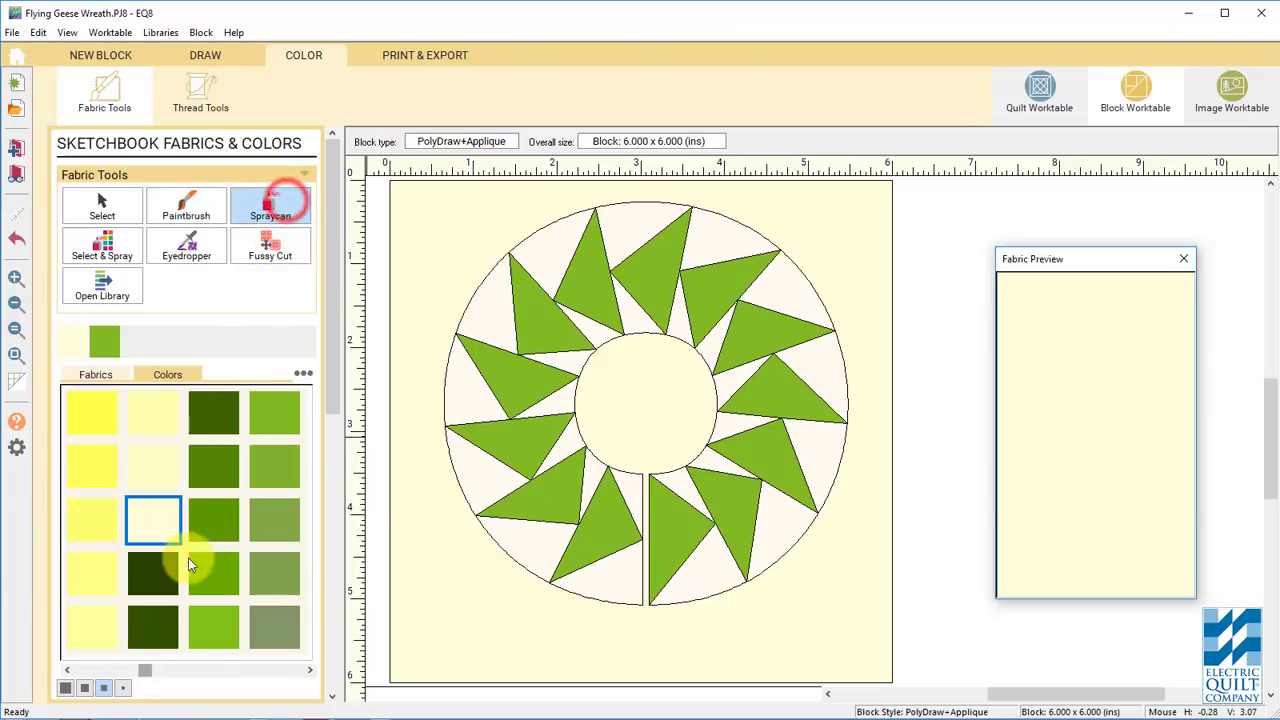
left_click(211, 460)
left_click(485, 469)
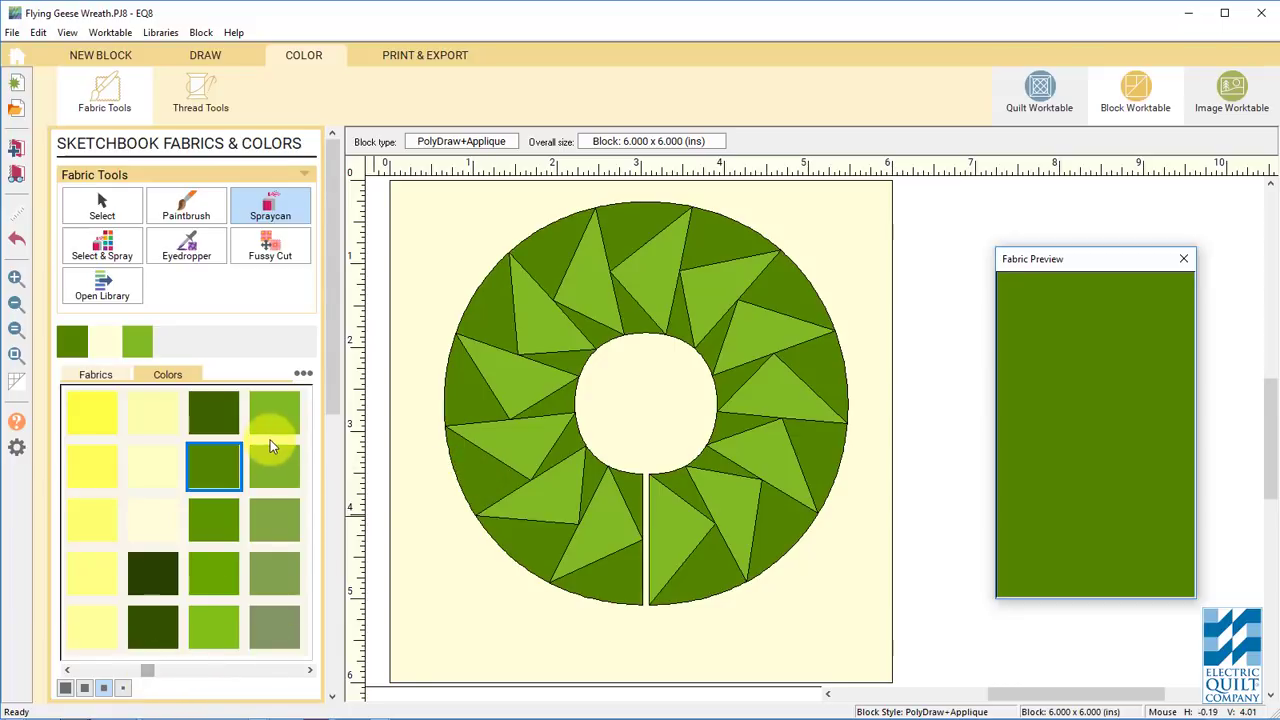
left_click(303, 374)
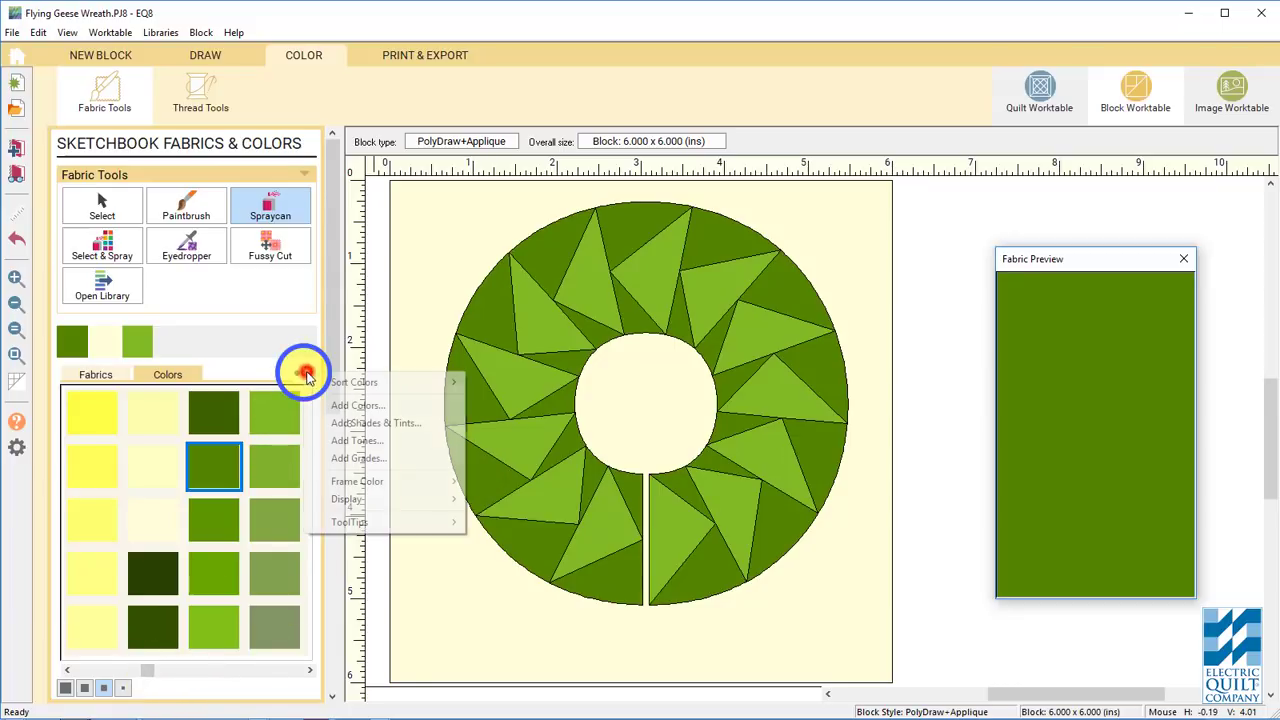
left_click(330, 424)
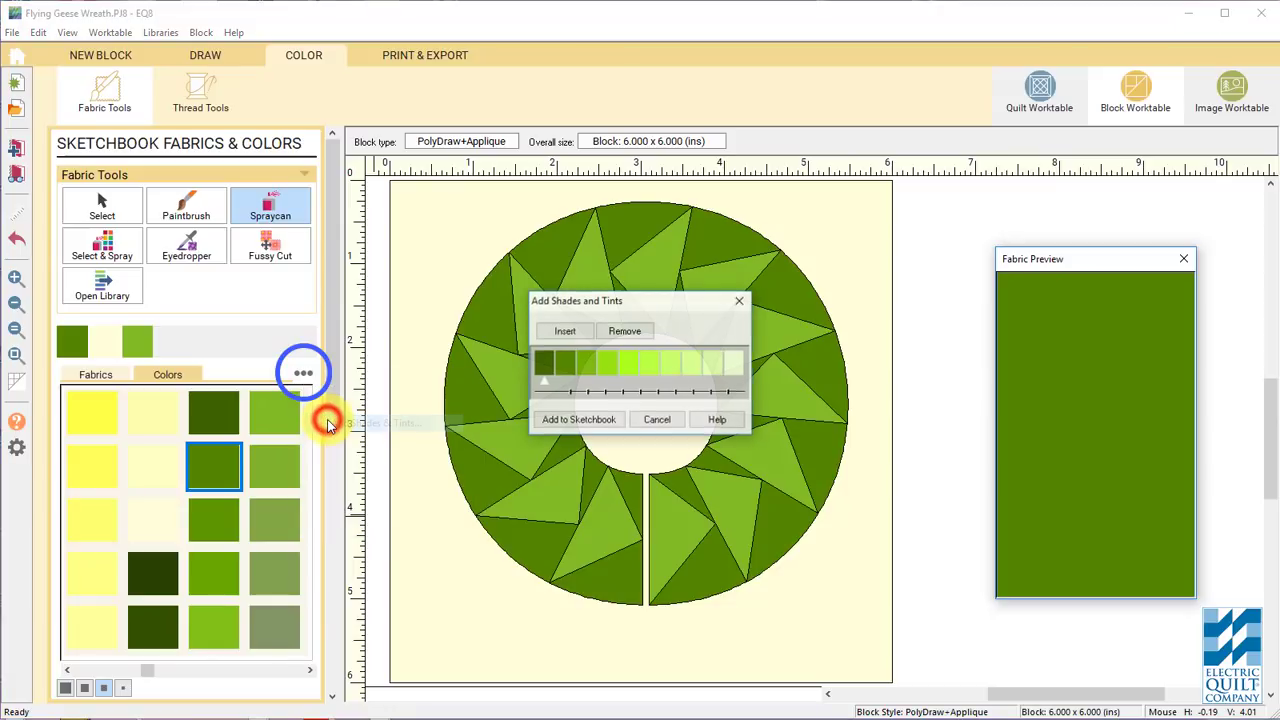
left_click(657, 420)
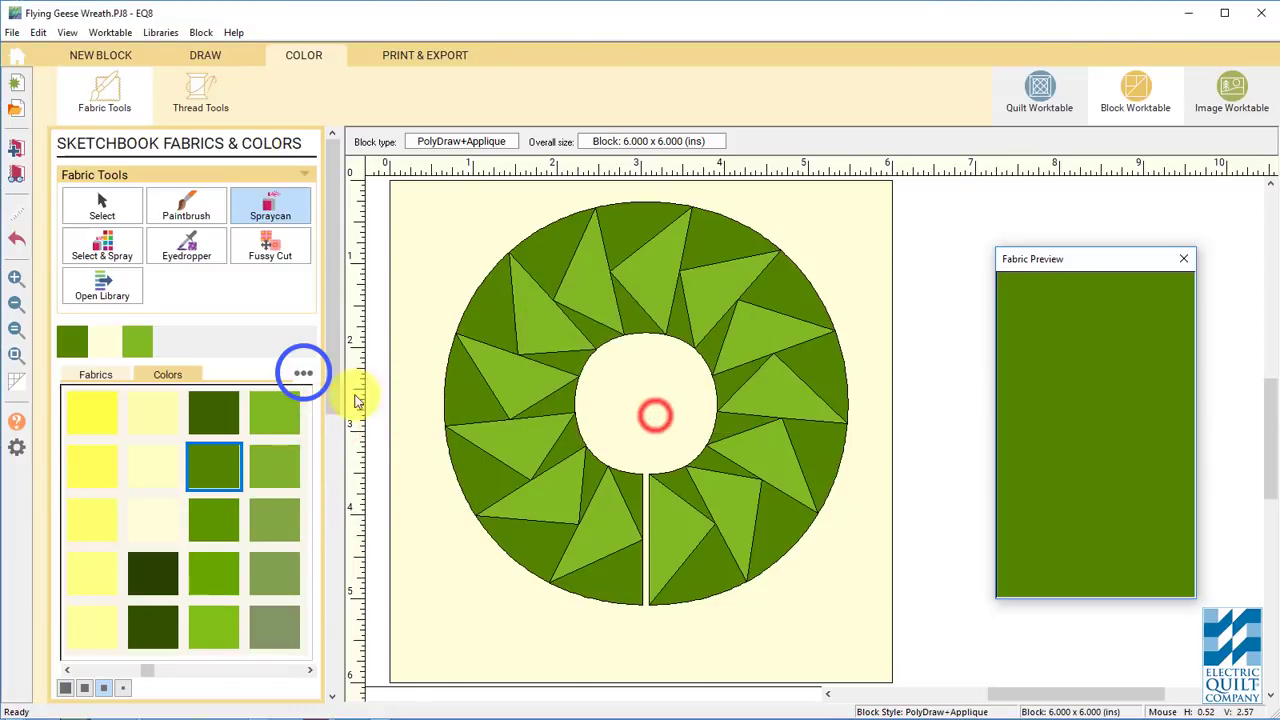
left_click(303, 374)
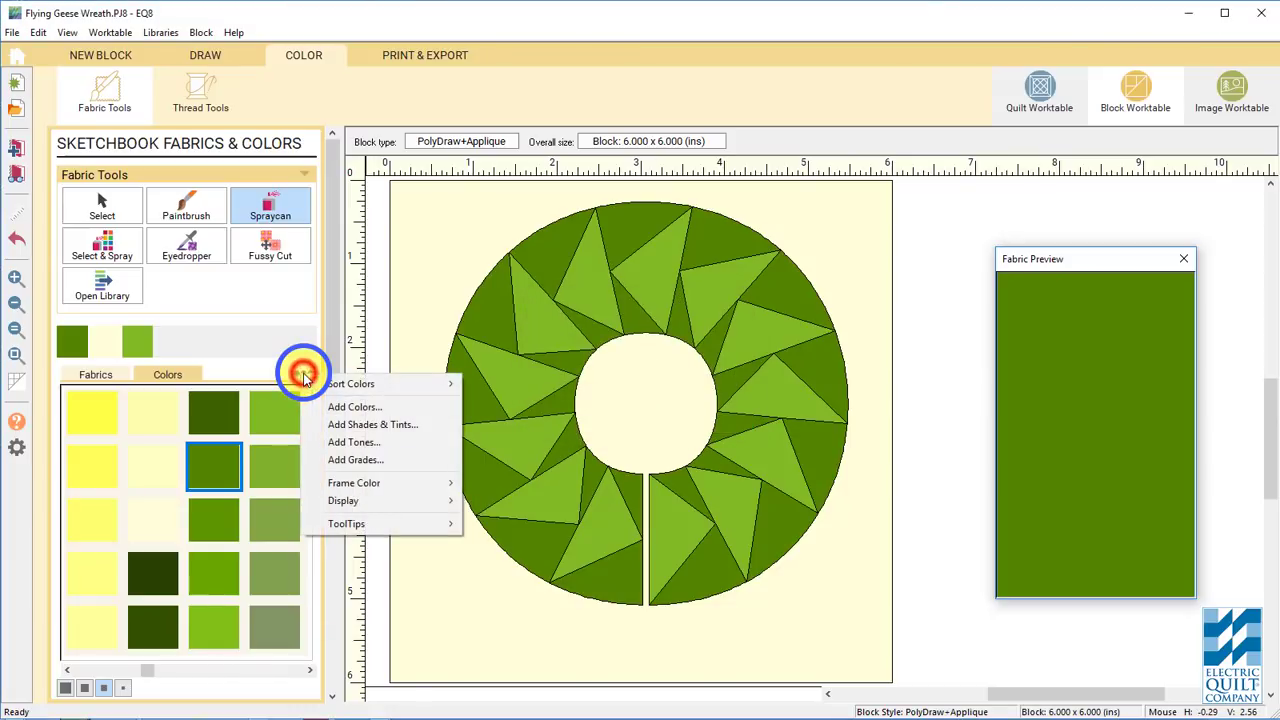
left_click(347, 459)
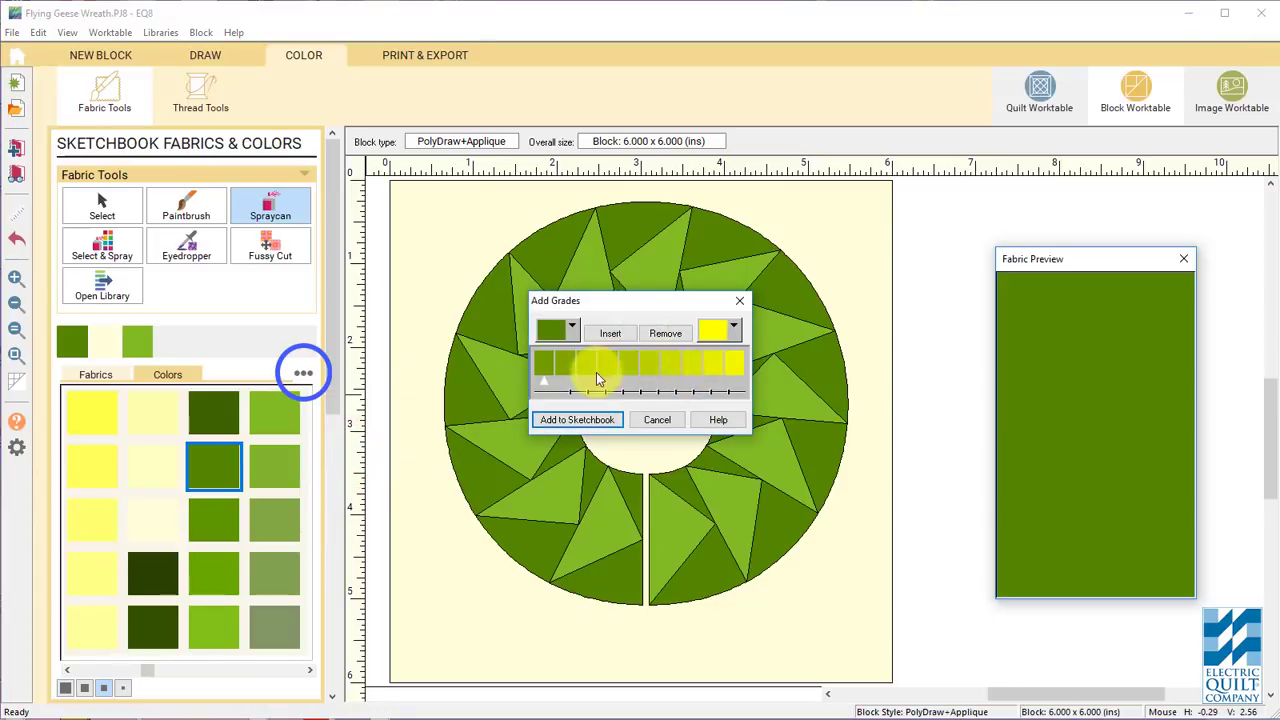
left_click(657, 422)
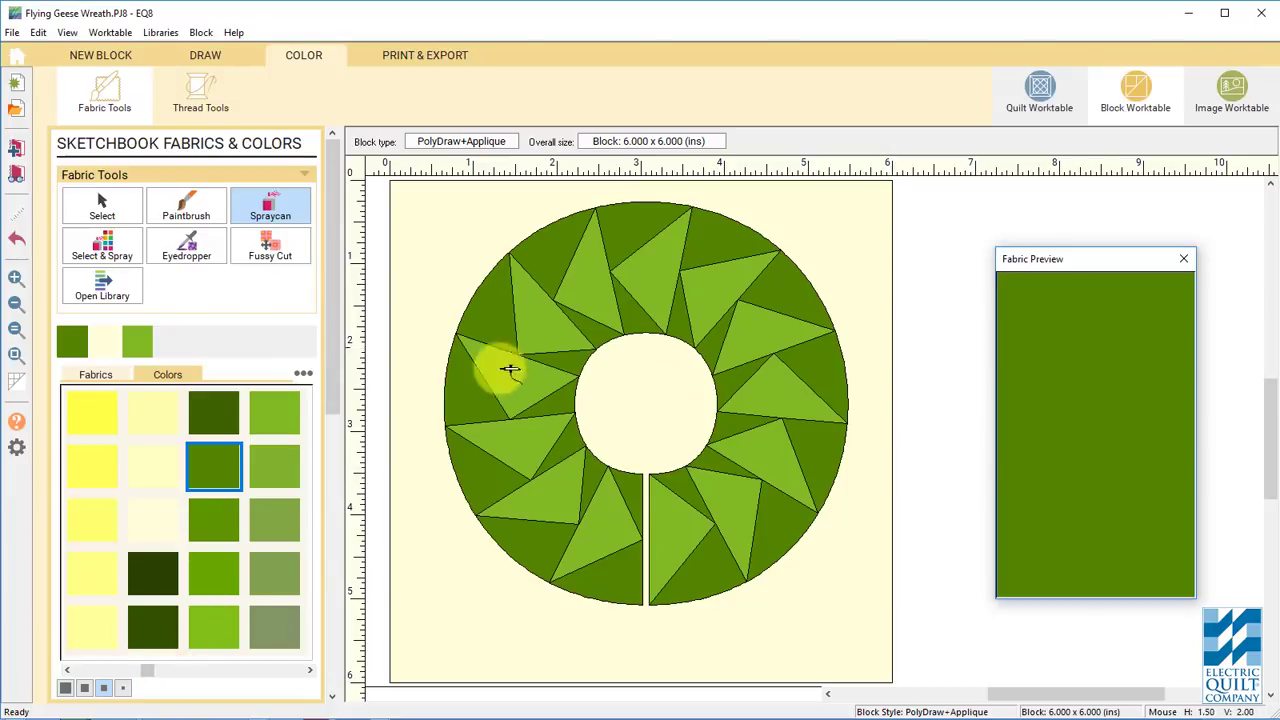
Spray the block background and centre light cyan, undoing a stray cyan fill on the wreath
left_click(157, 671)
left_click(163, 668)
left_click(155, 574)
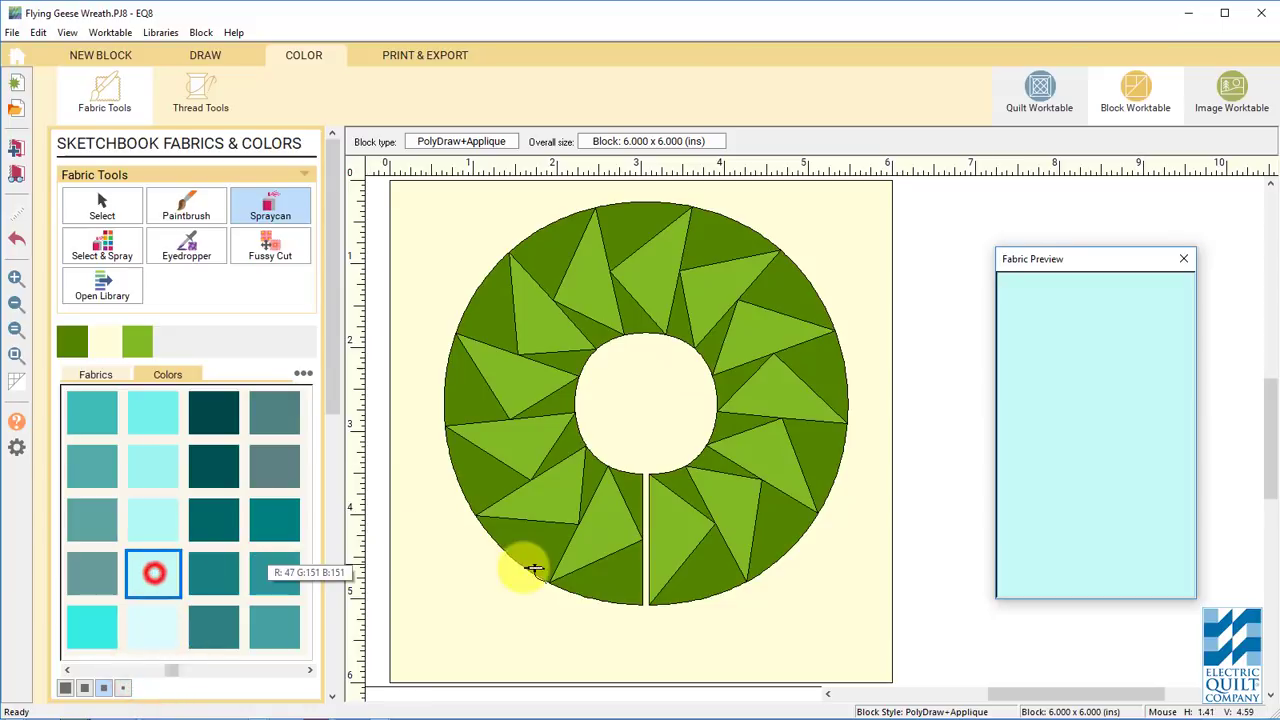
left_click(523, 565)
key("ctrl+z")
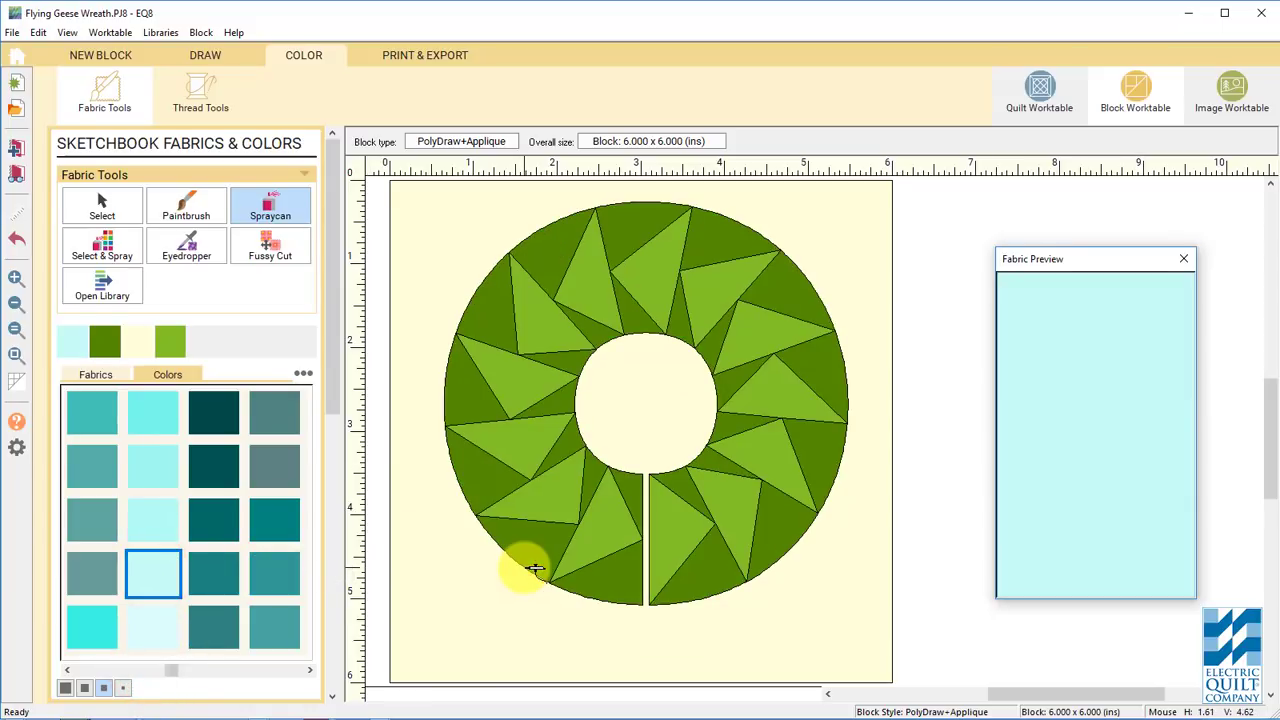
left_click(462, 604)
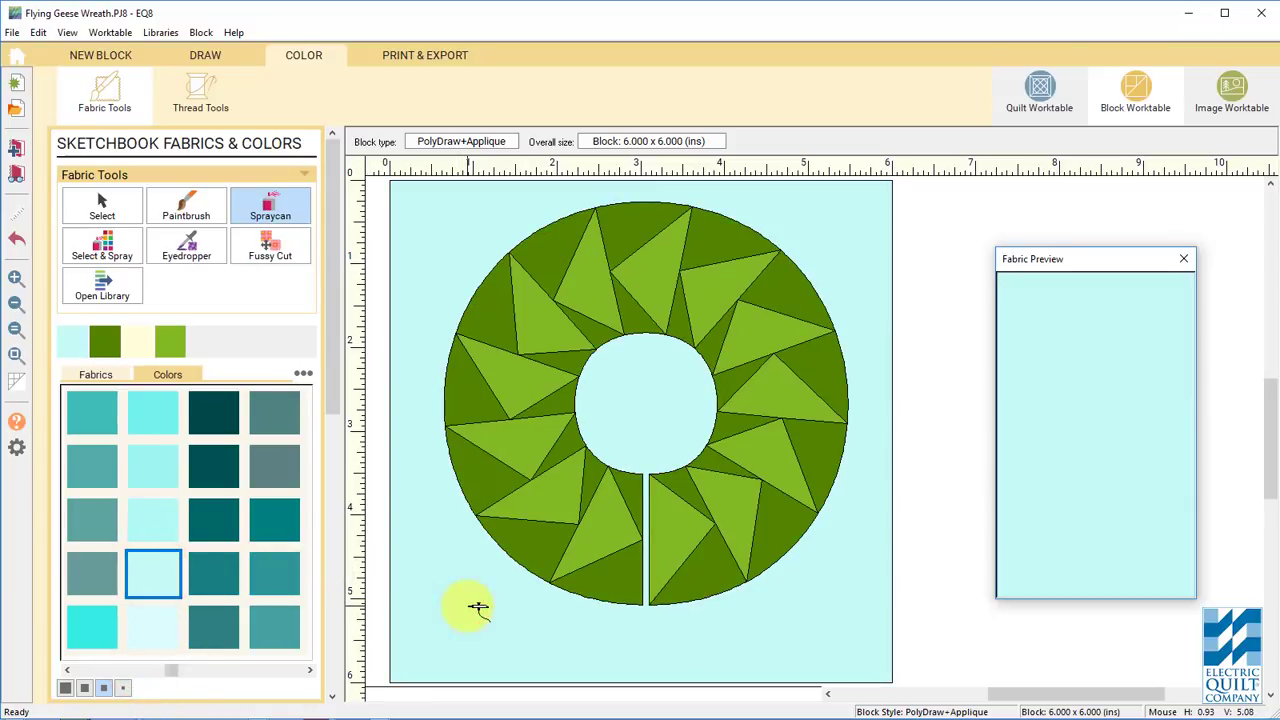
left_click(15, 149)
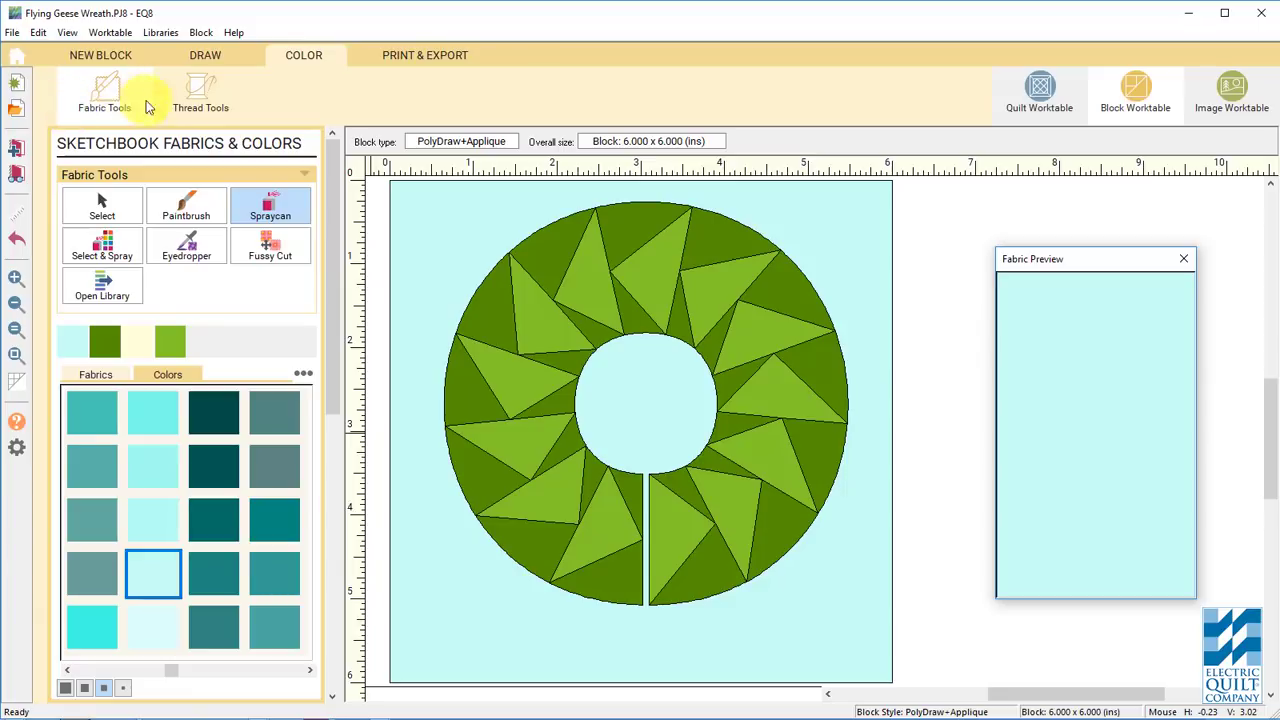
left_click(159, 33)
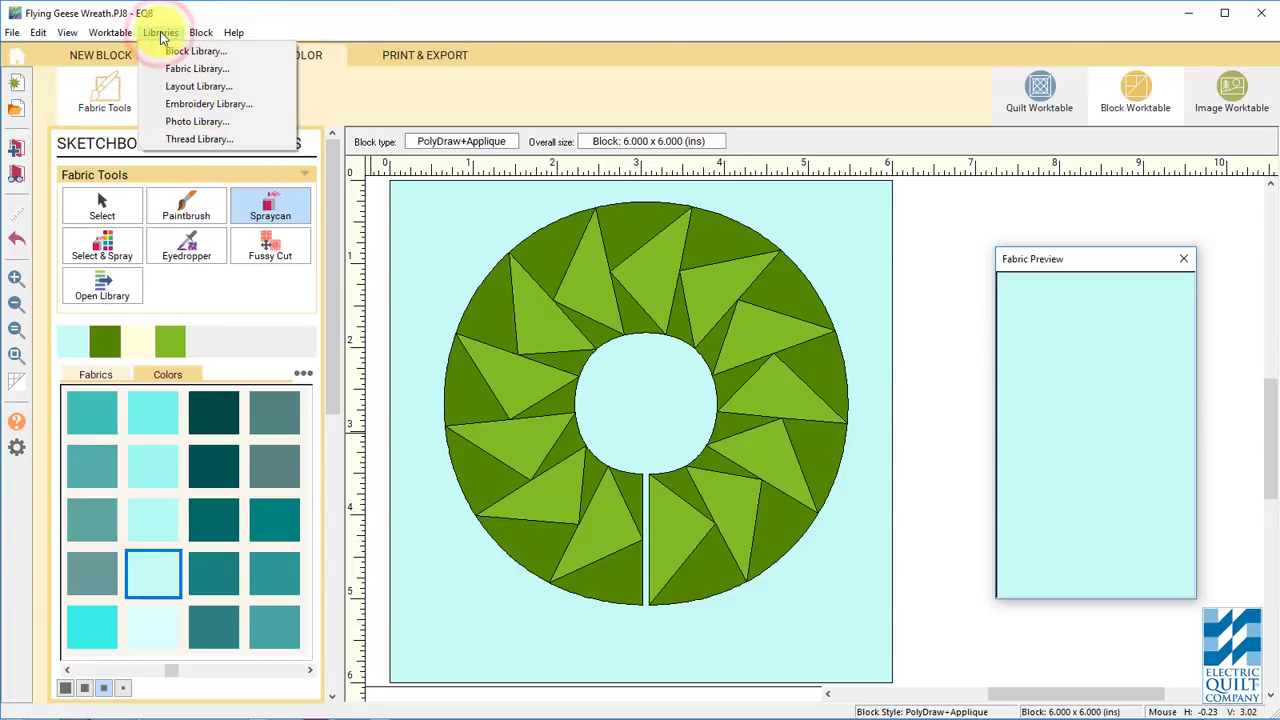
Search the Block Library notecards for 'bow' and open the holly Bow block for editing
left_click(240, 55)
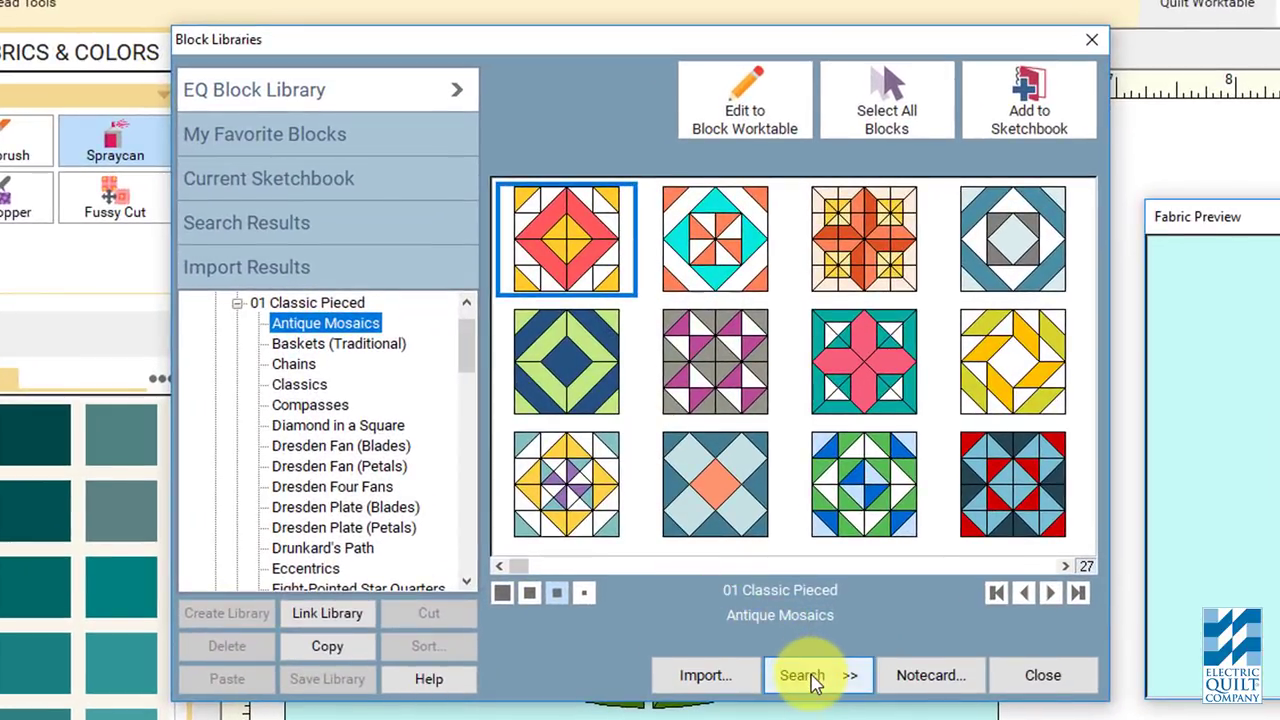
left_click(812, 680)
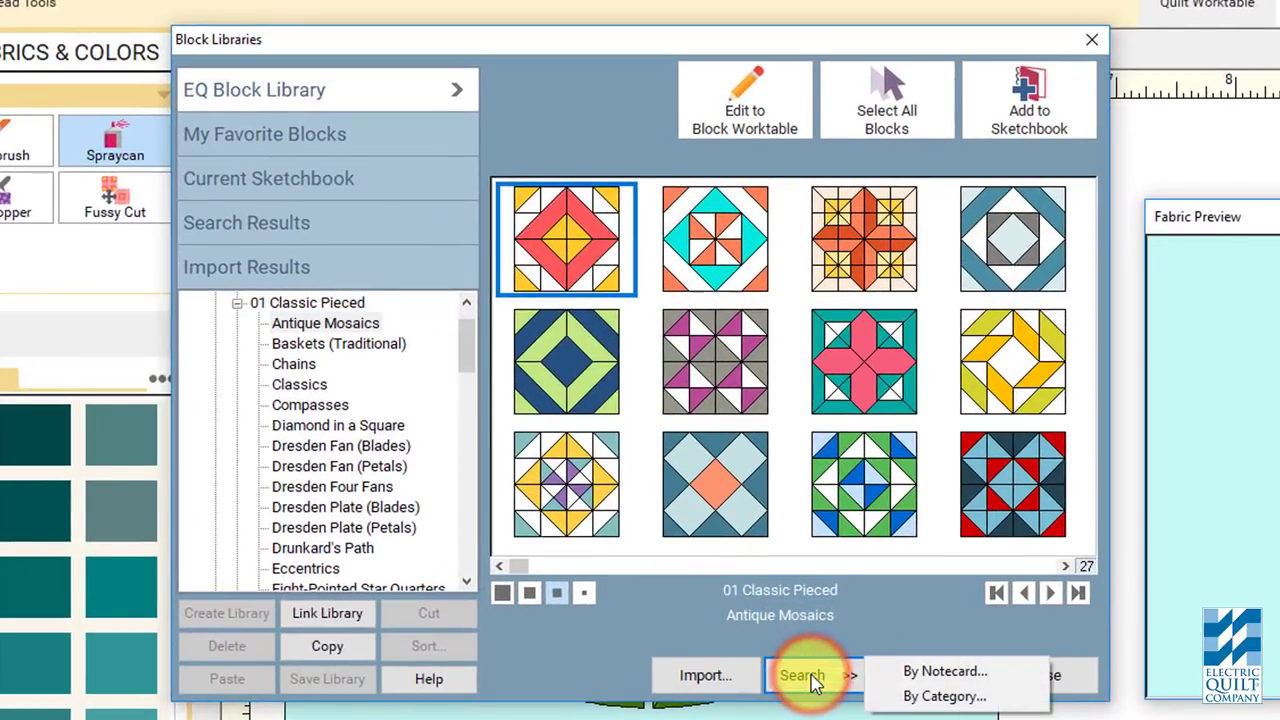
left_click(998, 675)
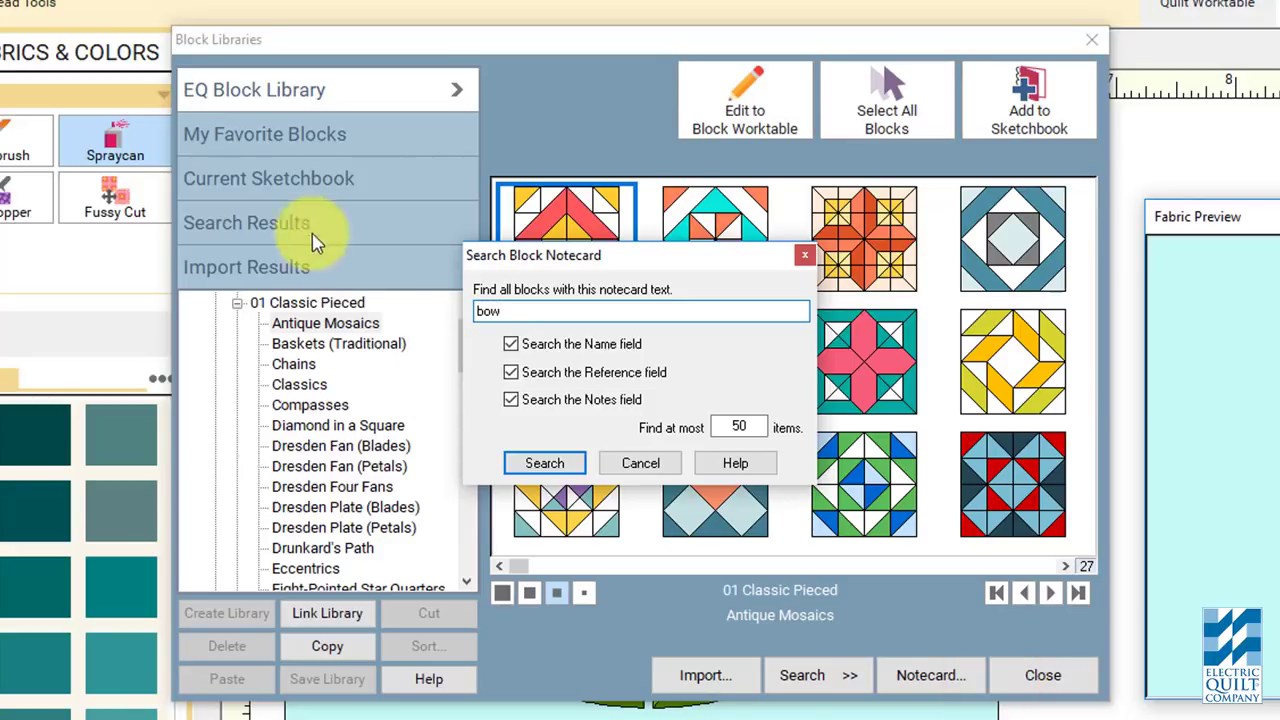
left_click(545, 463)
left_click(713, 425)
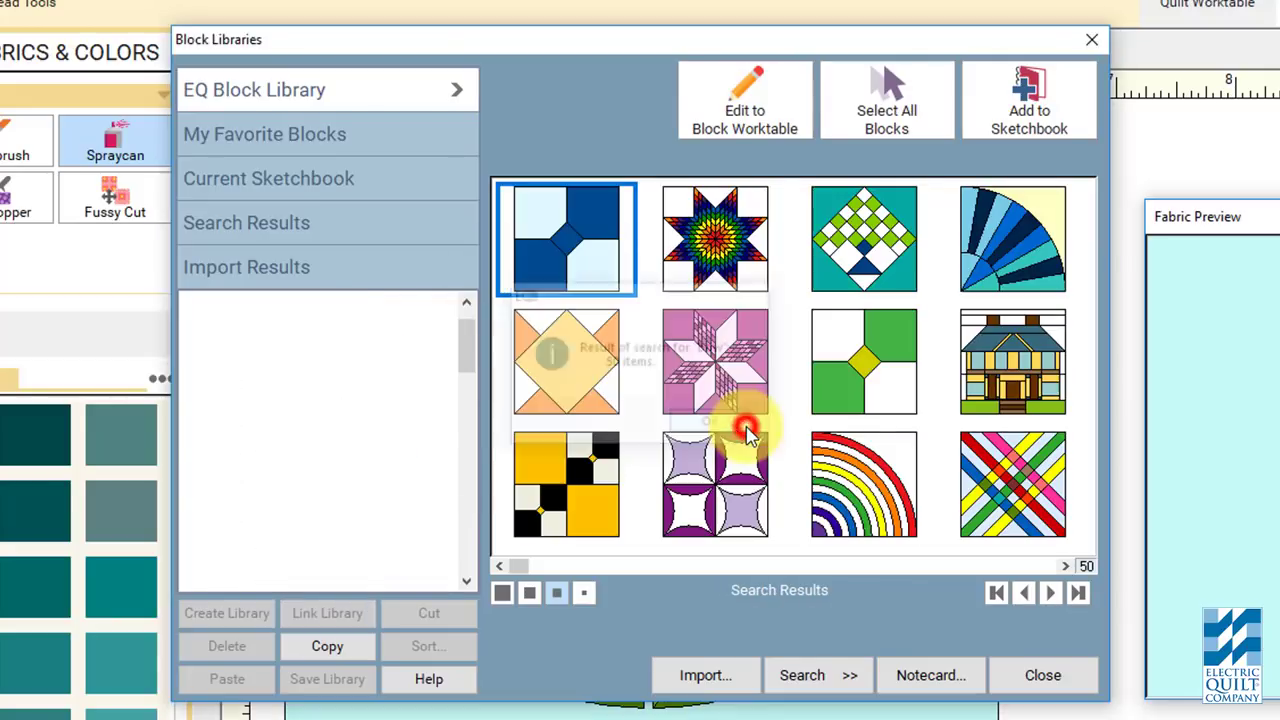
left_click(958, 568)
left_click(958, 568)
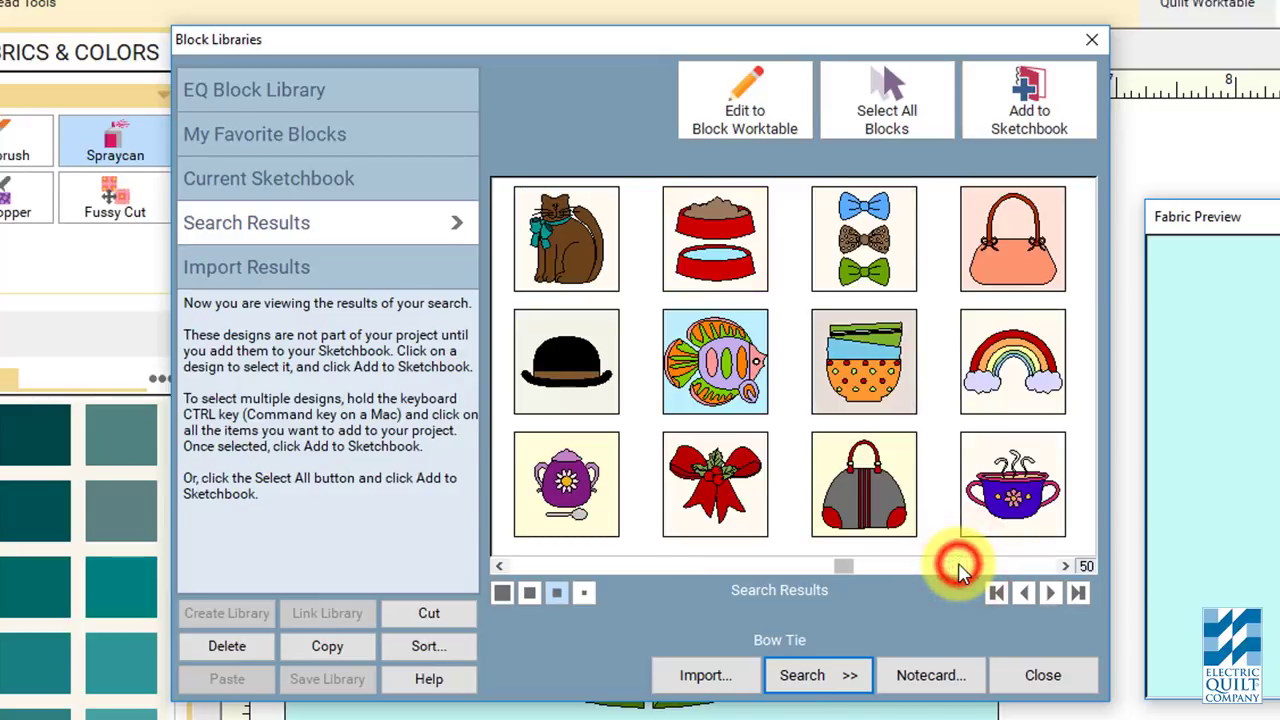
left_click(750, 502)
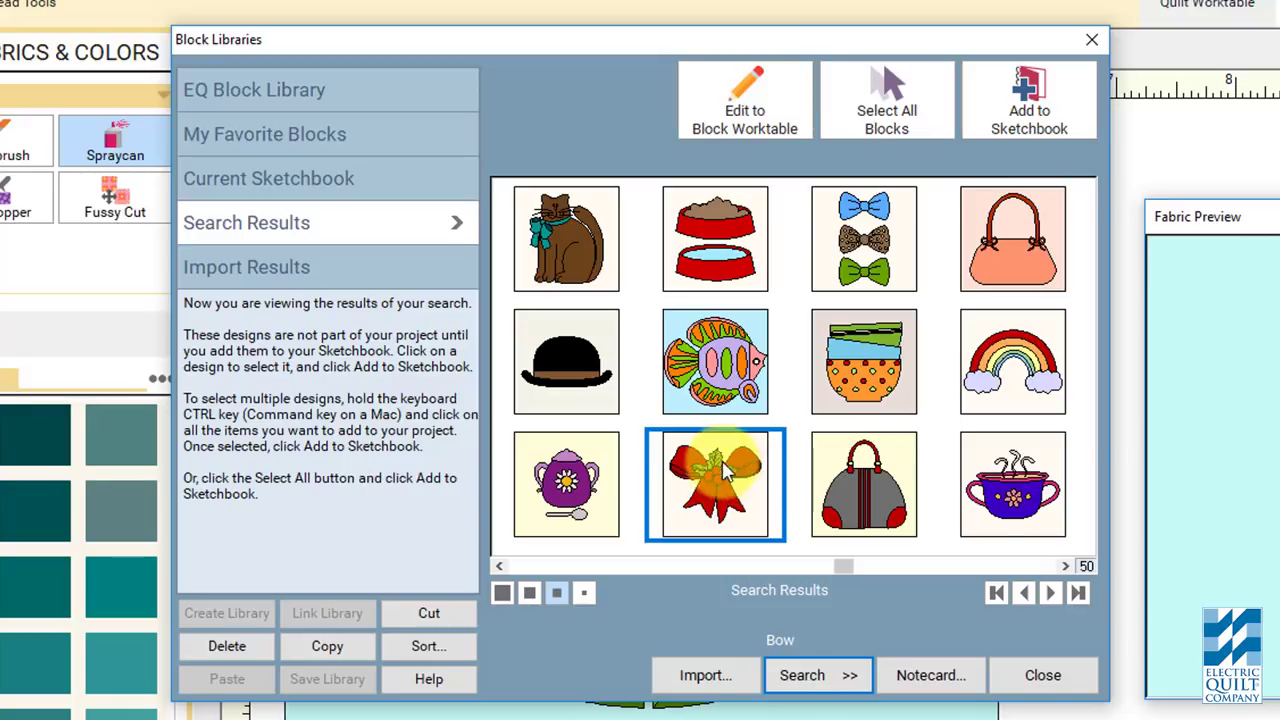
left_click(780, 97)
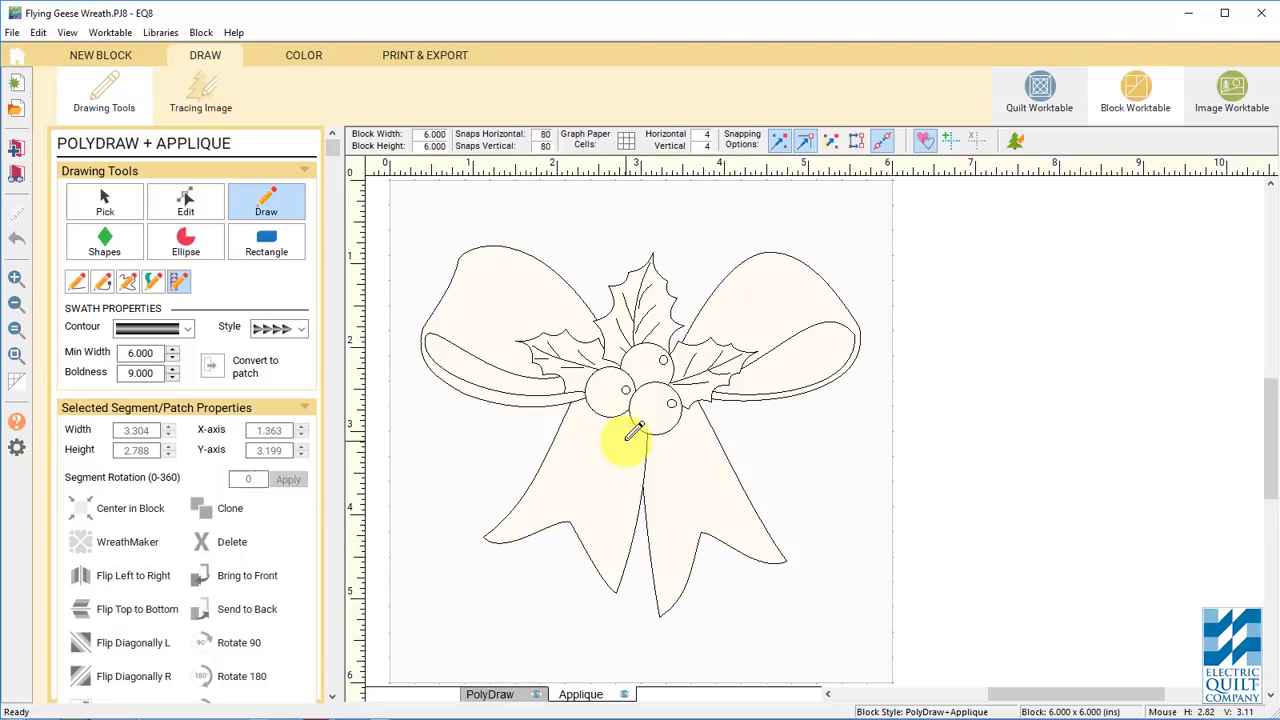
With the Pick tool, select every patch of the holly bow and copy it
key("space")
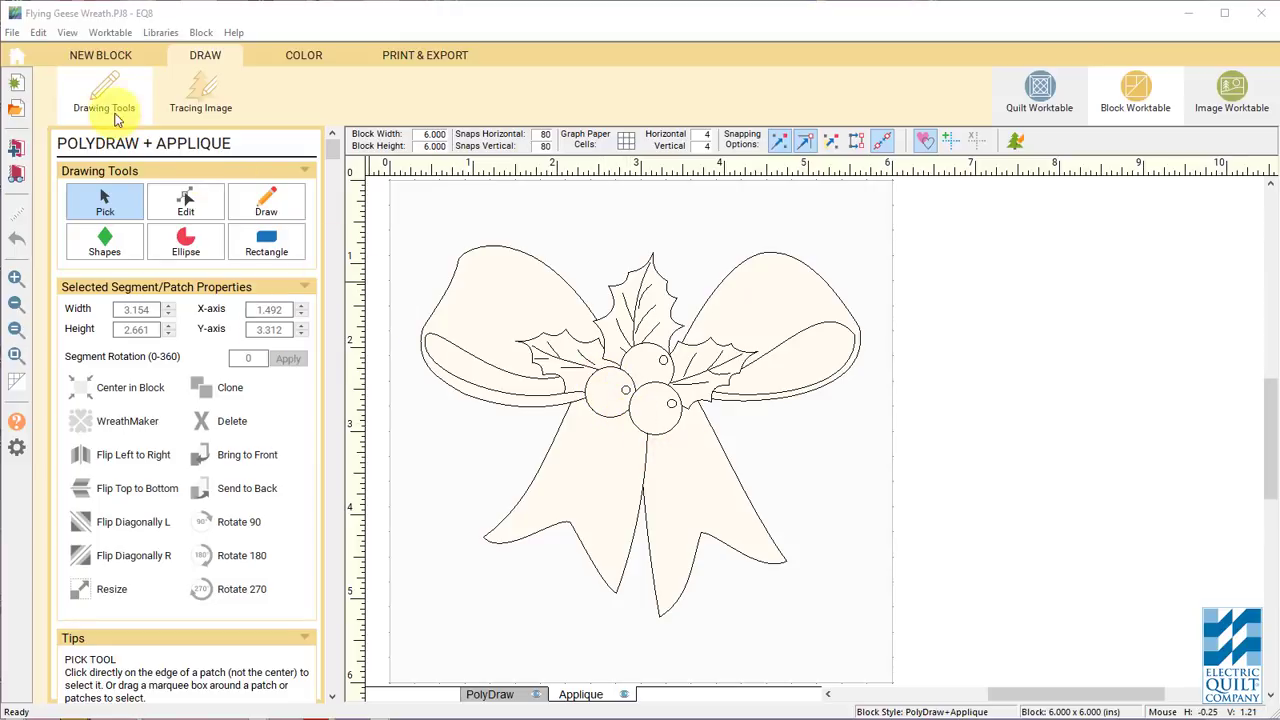
left_click(36, 33)
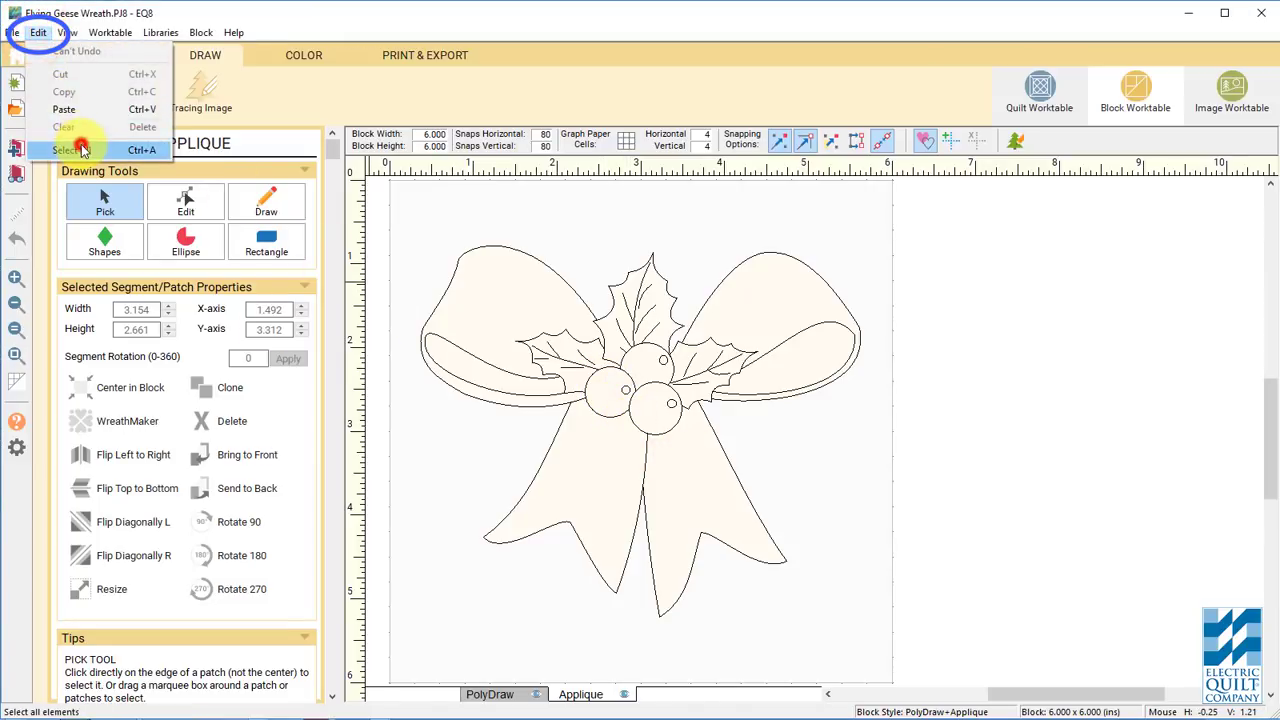
left_click(80, 148)
left_click(38, 33)
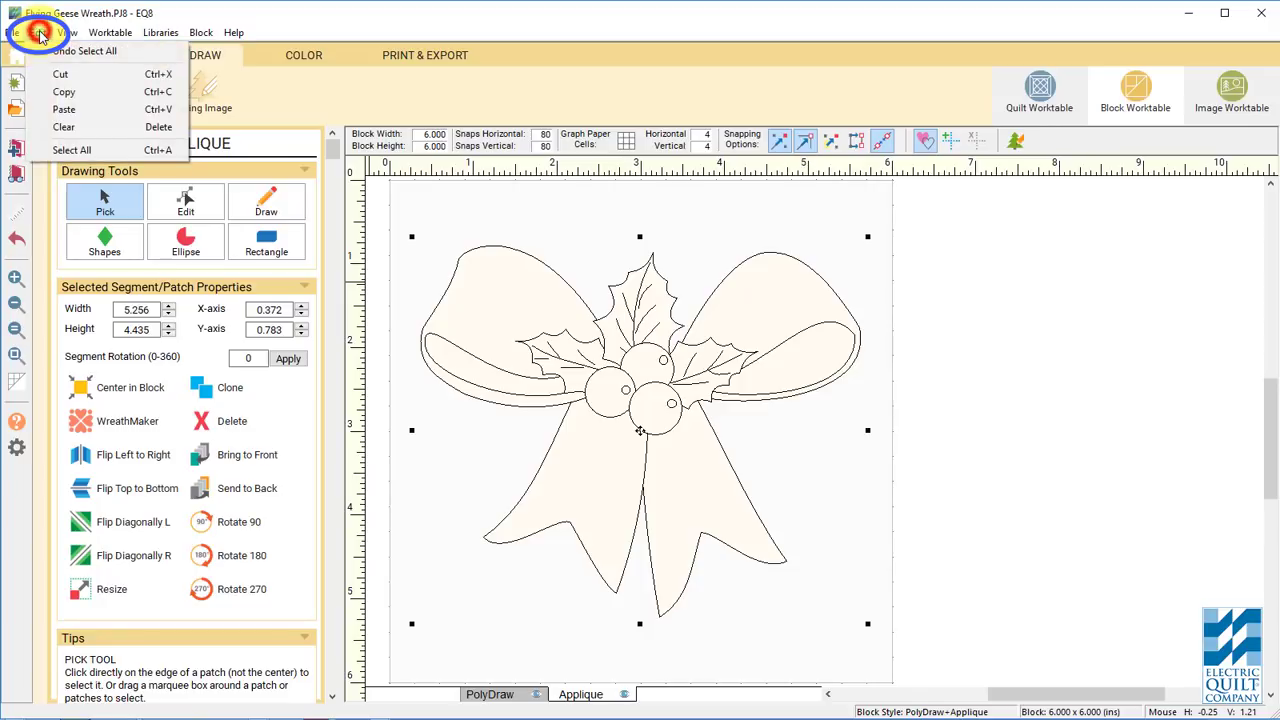
left_click(66, 93)
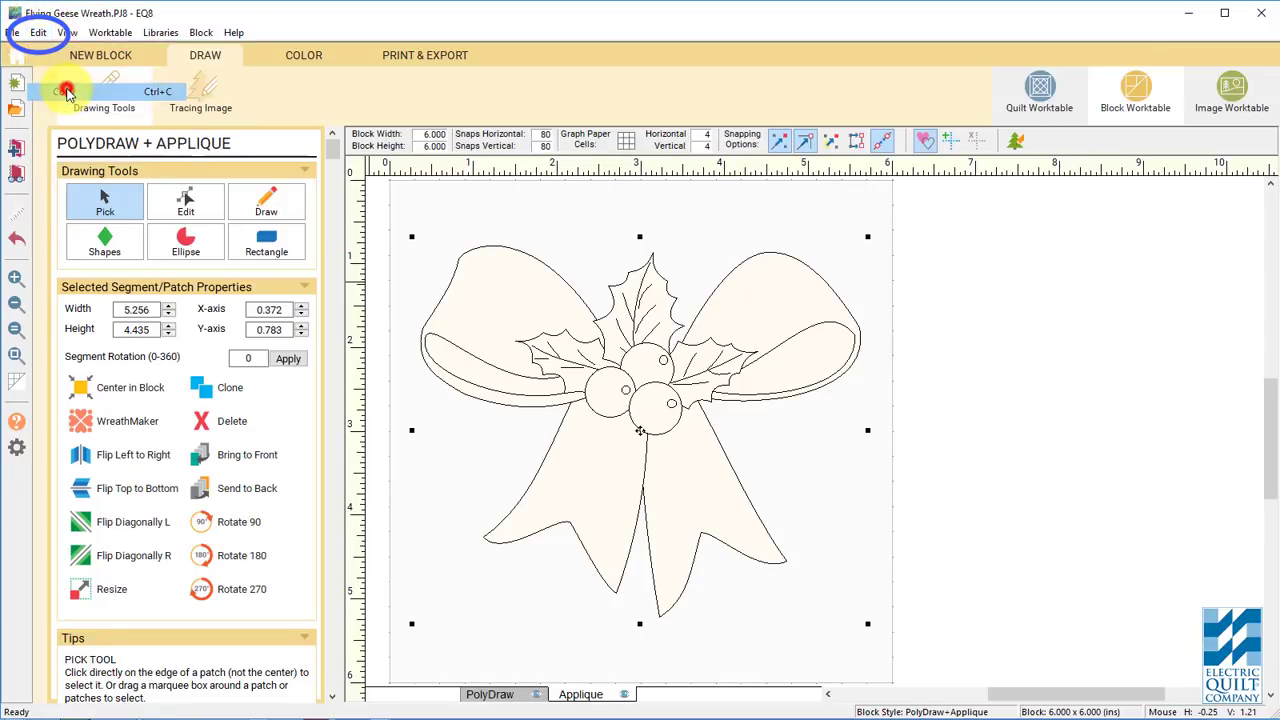
Paste the copied bow into a new blank Appliqué Motif block
left_click(108, 57)
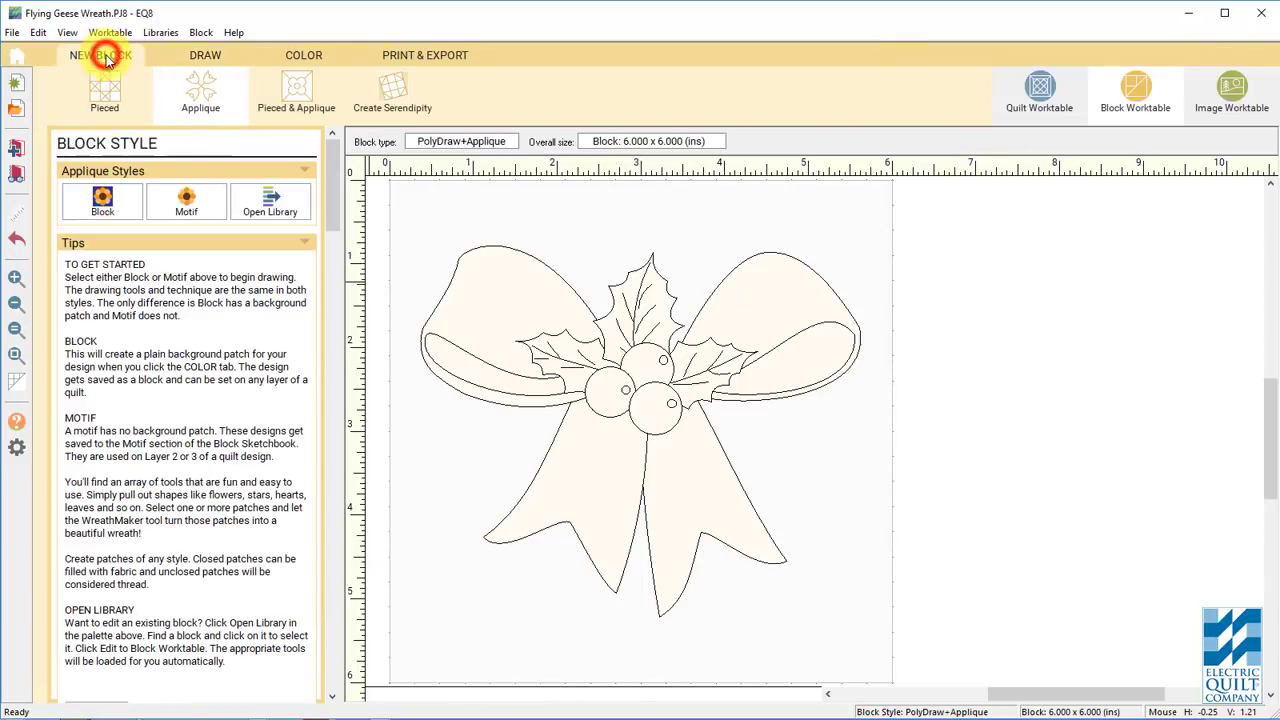
left_click(201, 206)
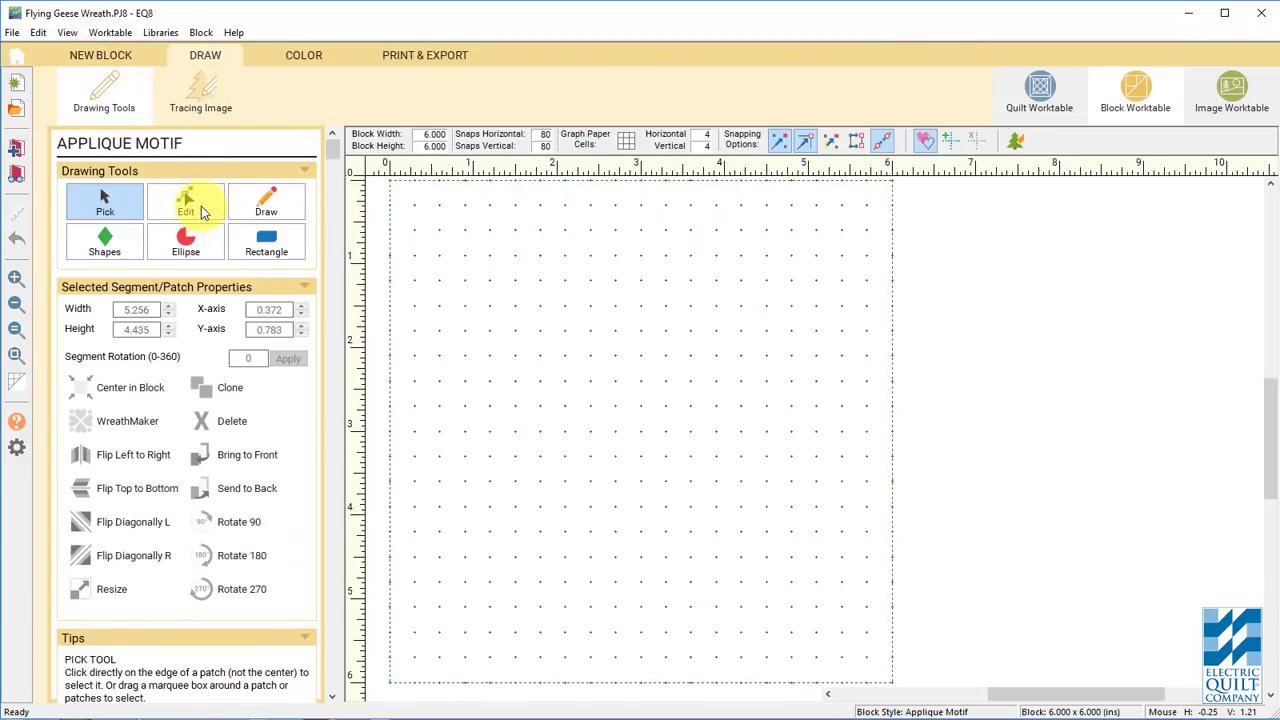
left_click(40, 33)
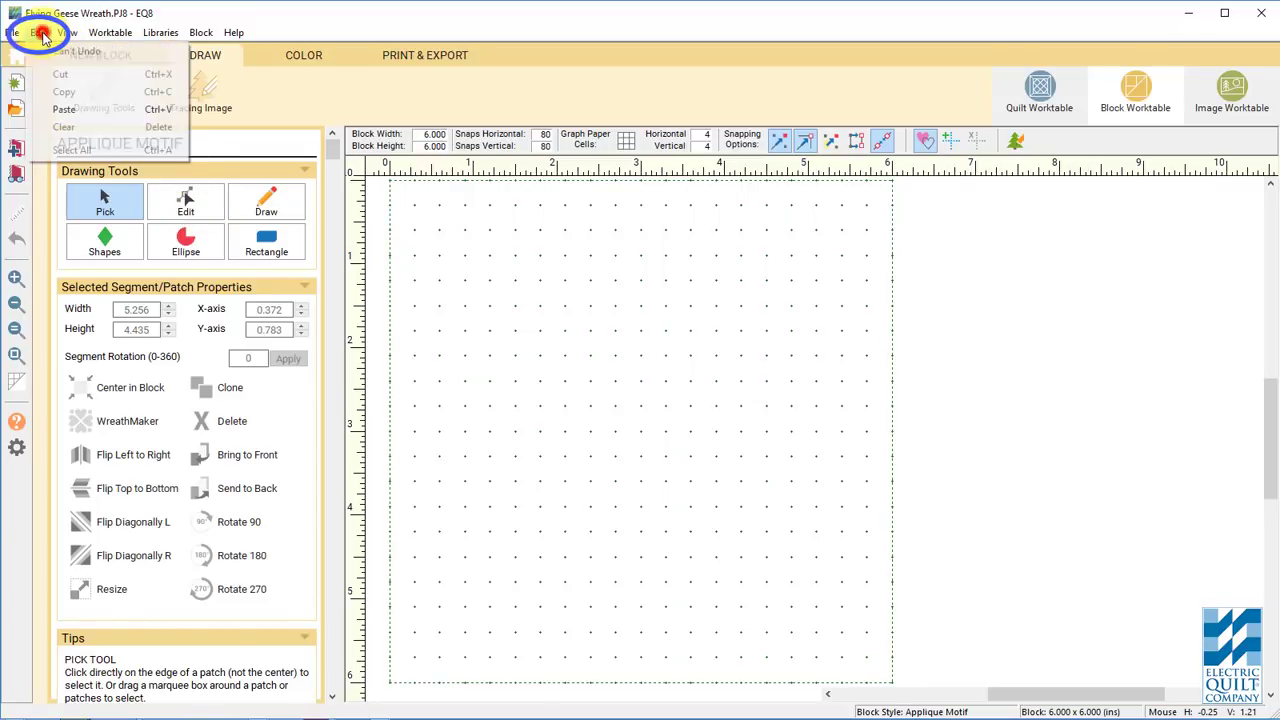
left_click(87, 111)
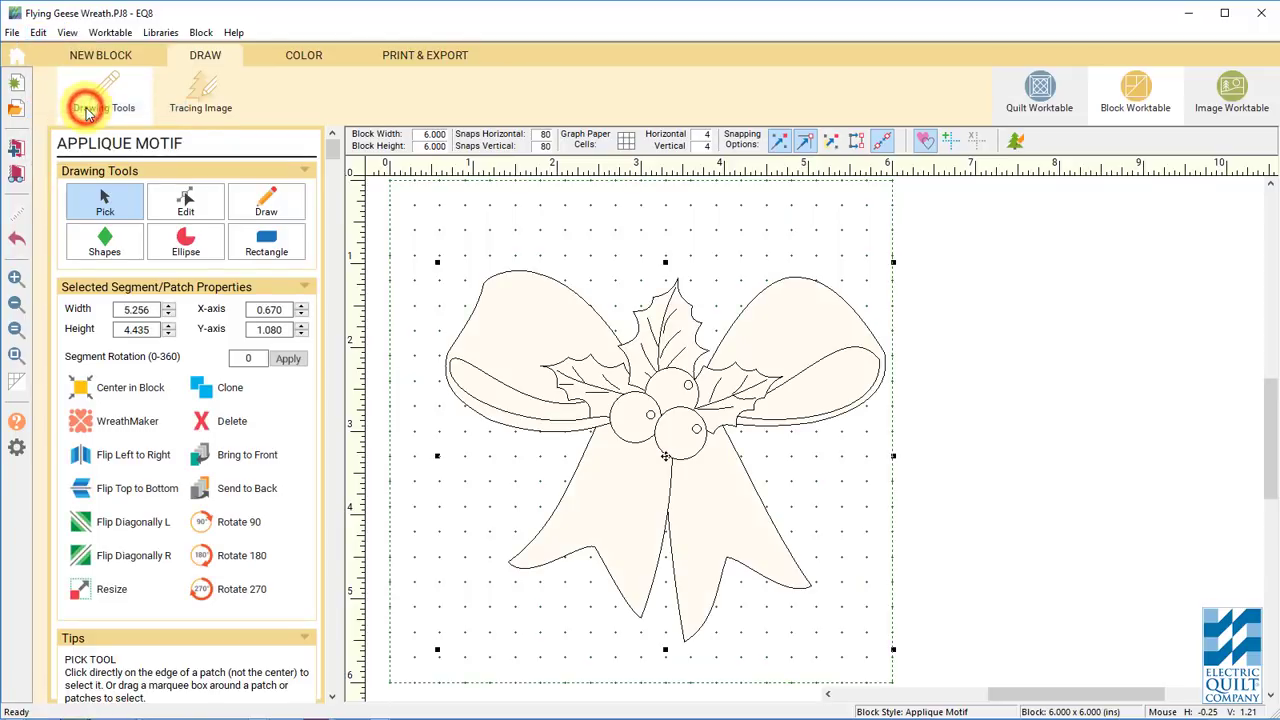
Centre the bow in the 6 x 6 in block and add it to the Sketchbook
left_click(126, 392)
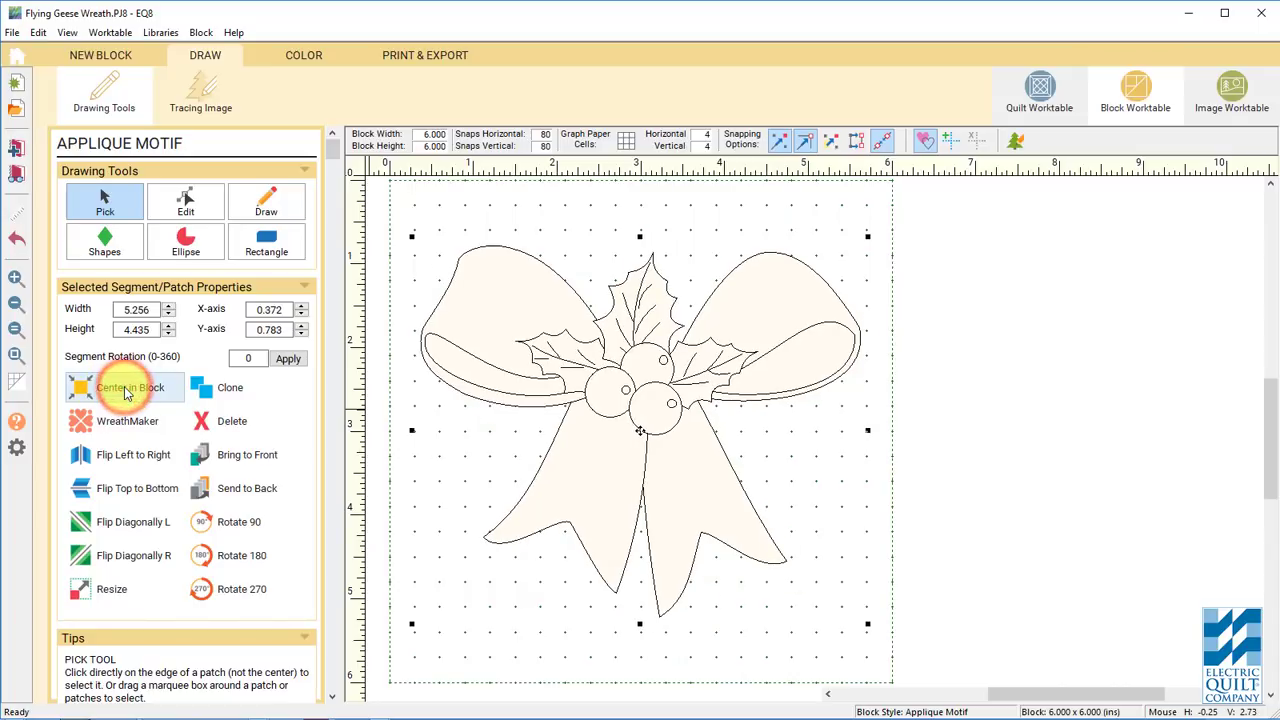
left_click(17, 148)
left_click(17, 148)
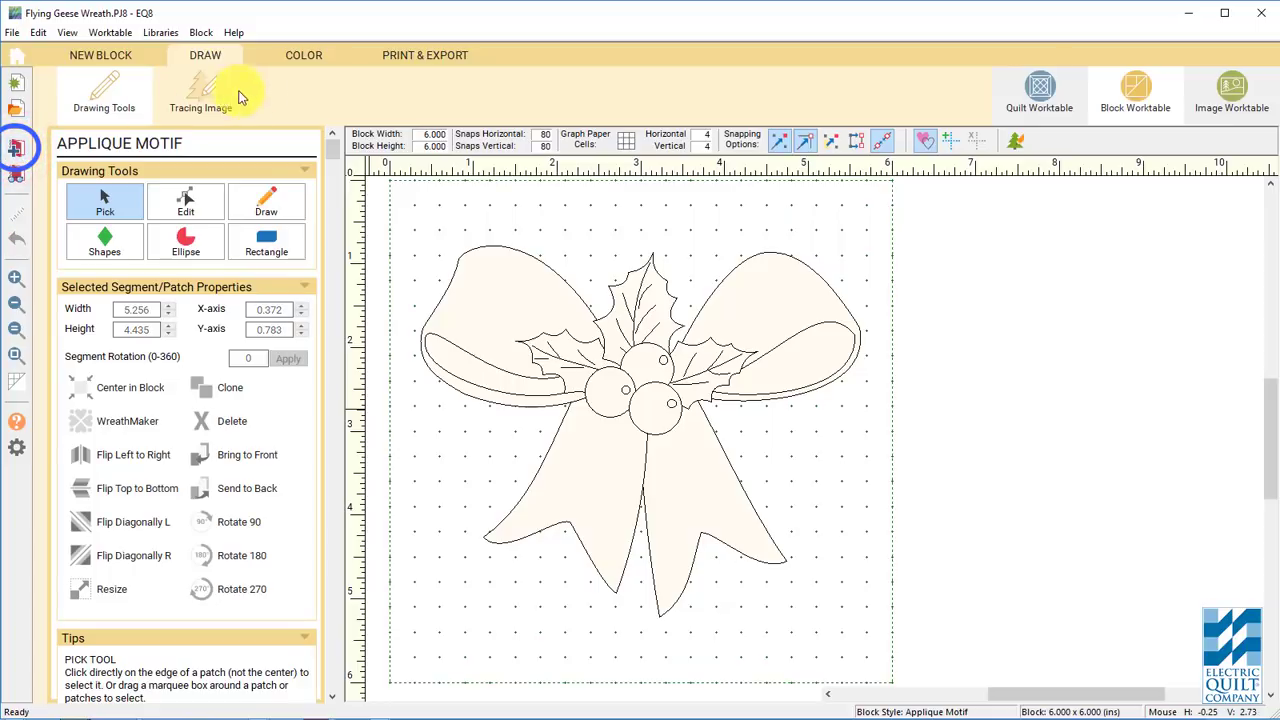
Paint the bow's wings and ribbon tails red and its wing bands dark red
left_click(304, 57)
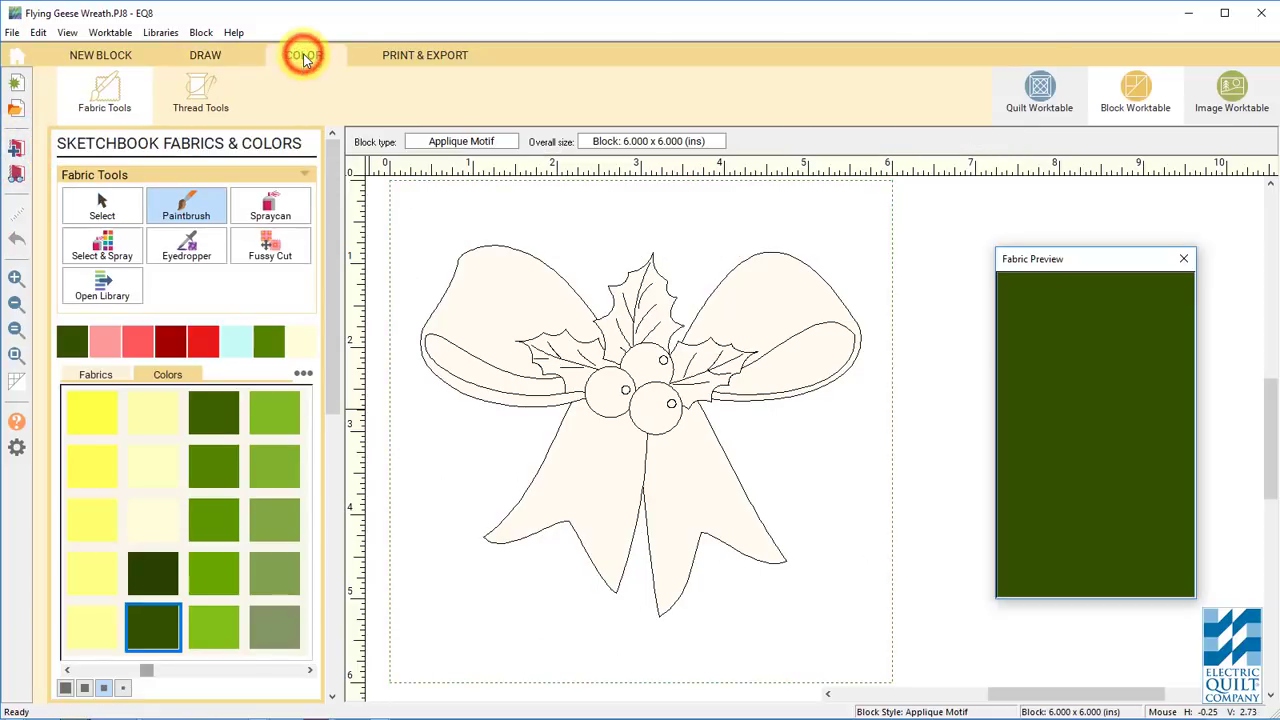
left_click(203, 341)
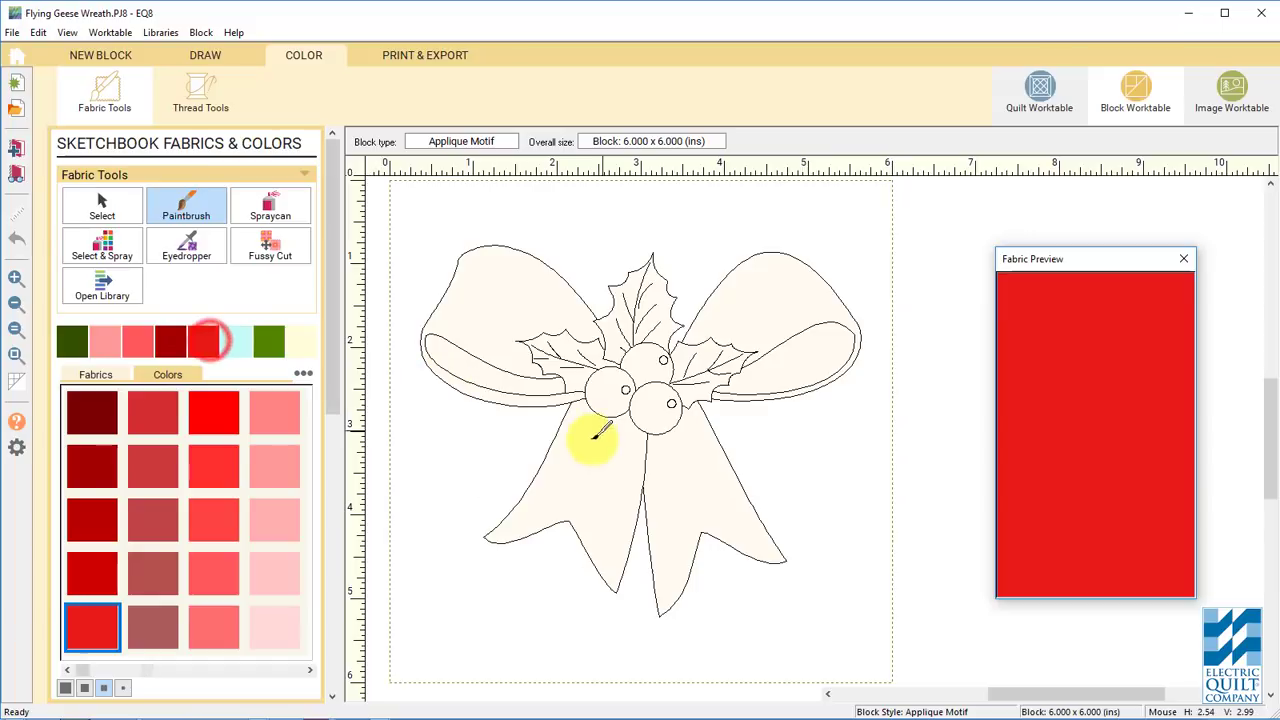
left_click(505, 322)
left_click(773, 315)
left_click(725, 455)
left_click(594, 480)
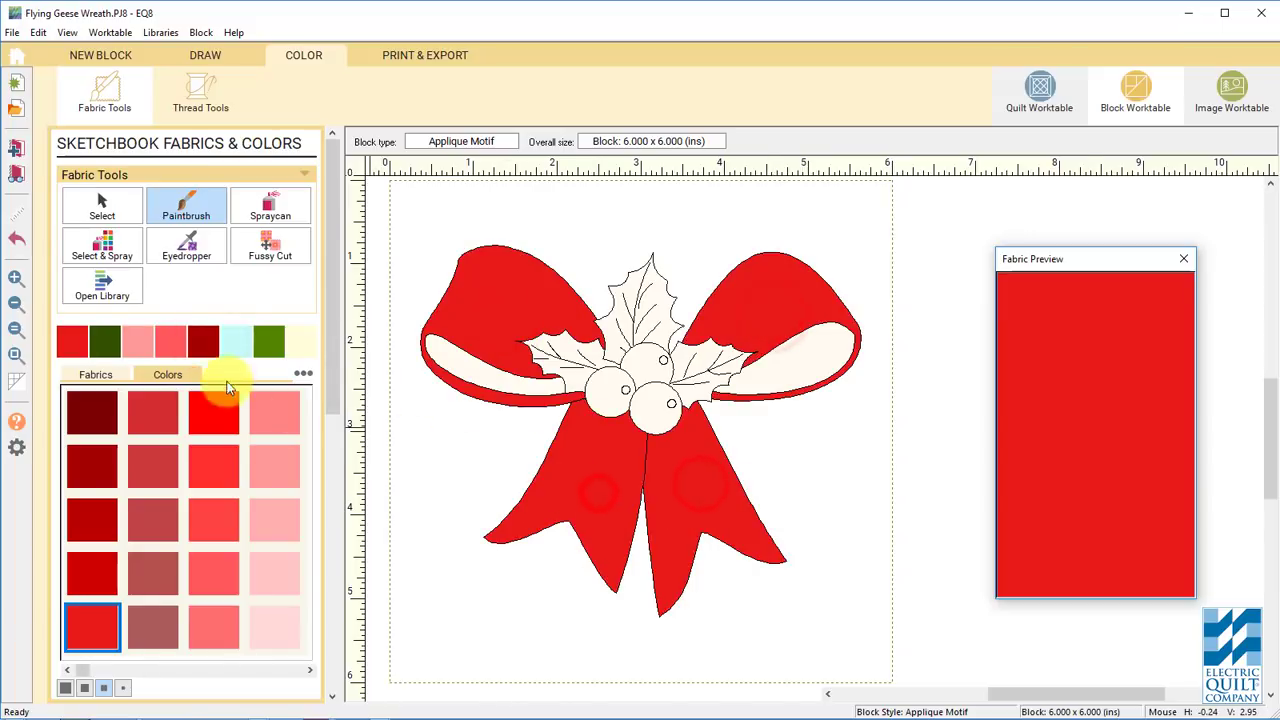
left_click(203, 341)
left_click(468, 370)
left_click(772, 370)
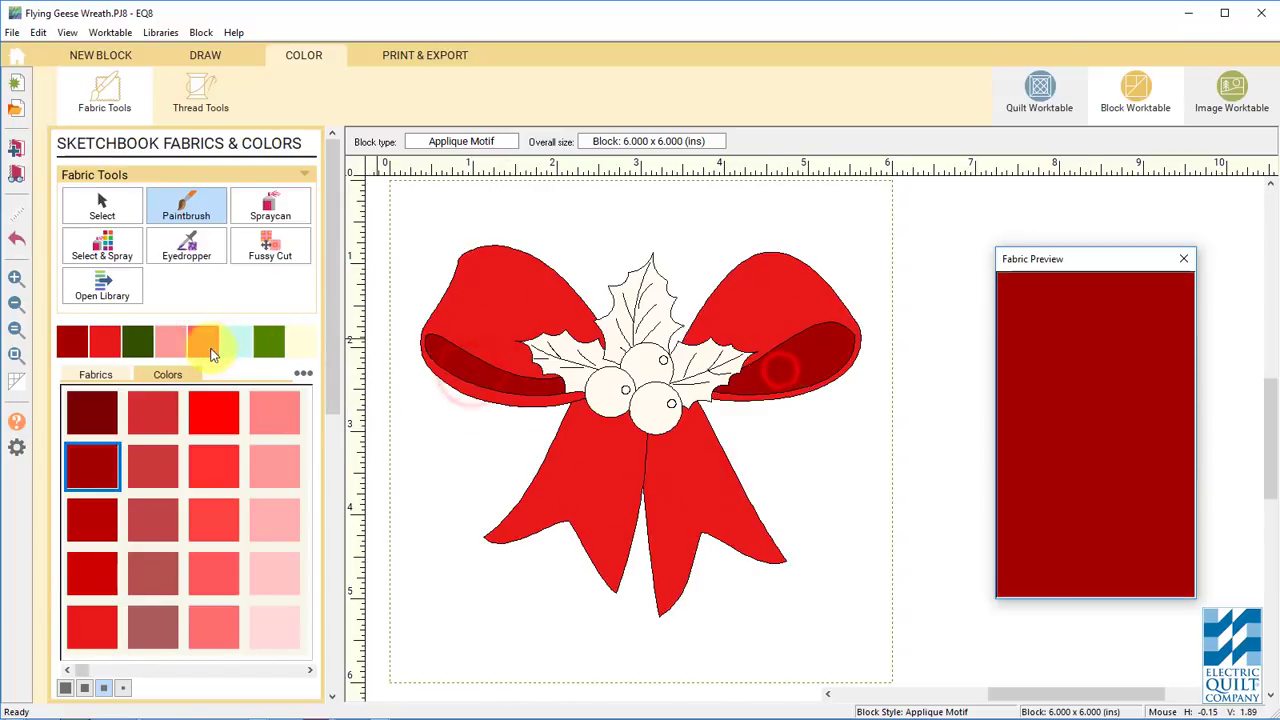
Paint the three berries salmon and the three holly leaves dark green
left_click(203, 341)
left_click(604, 390)
left_click(648, 358)
left_click(656, 400)
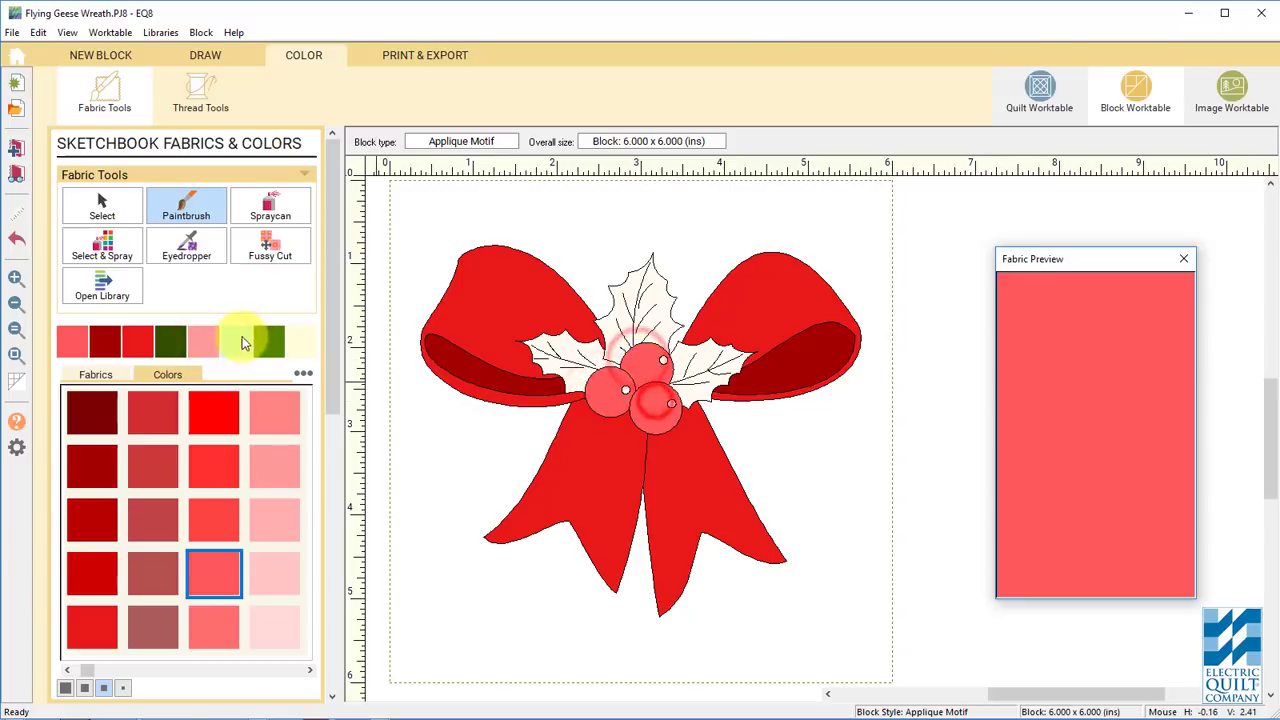
left_click(171, 341)
left_click(552, 345)
left_click(645, 290)
left_click(715, 365)
Repaint the berries pink and add the coloured bow to the Project Sketchbook
left_click(203, 341)
left_click(612, 385)
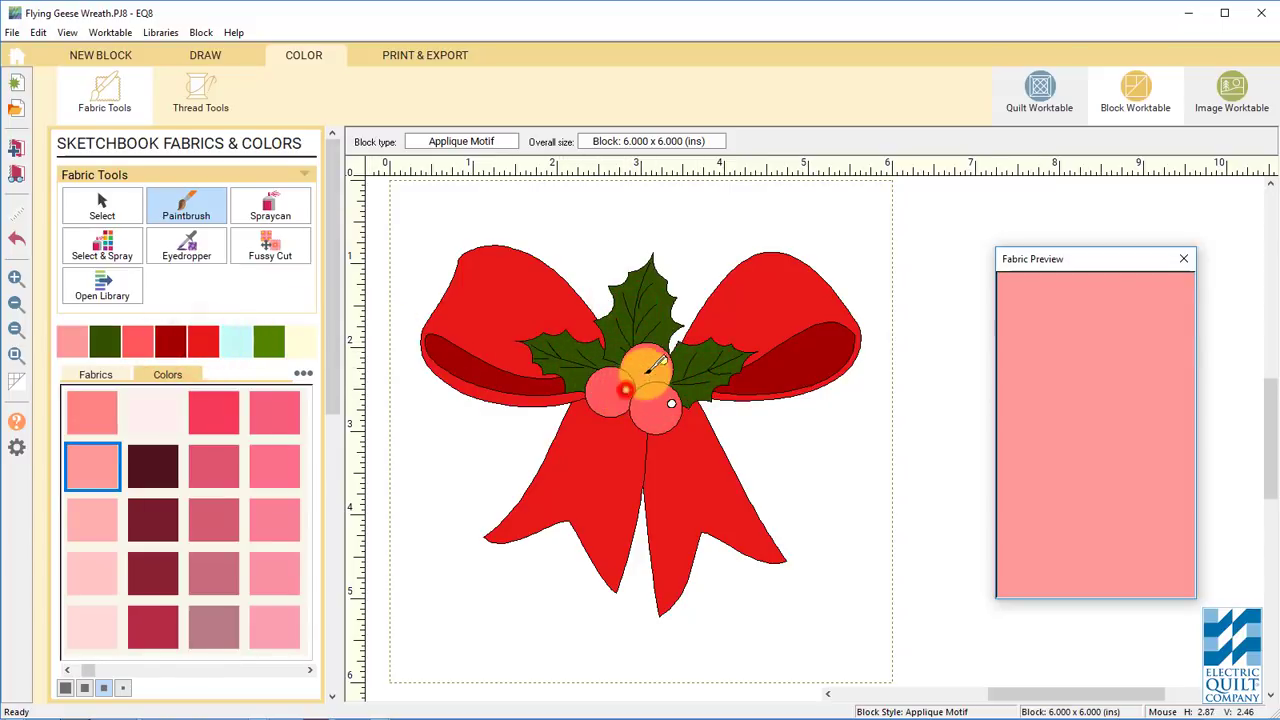
left_click(662, 360)
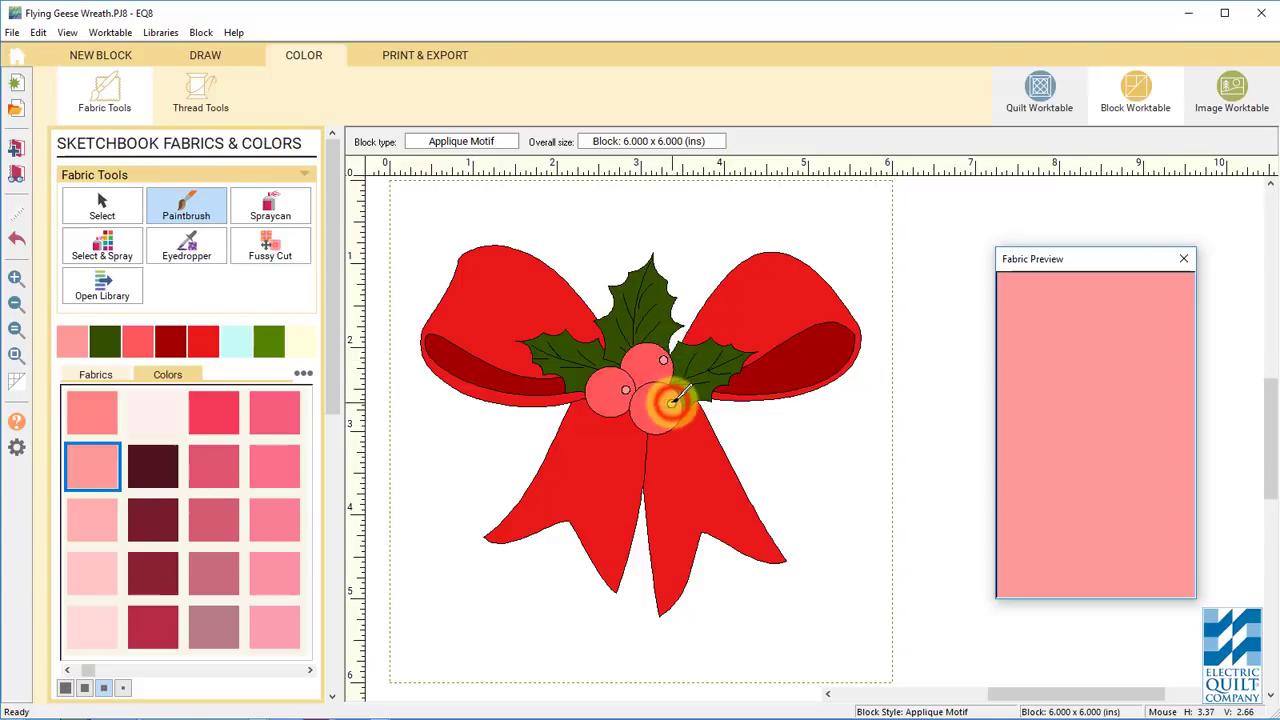
left_click(17, 150)
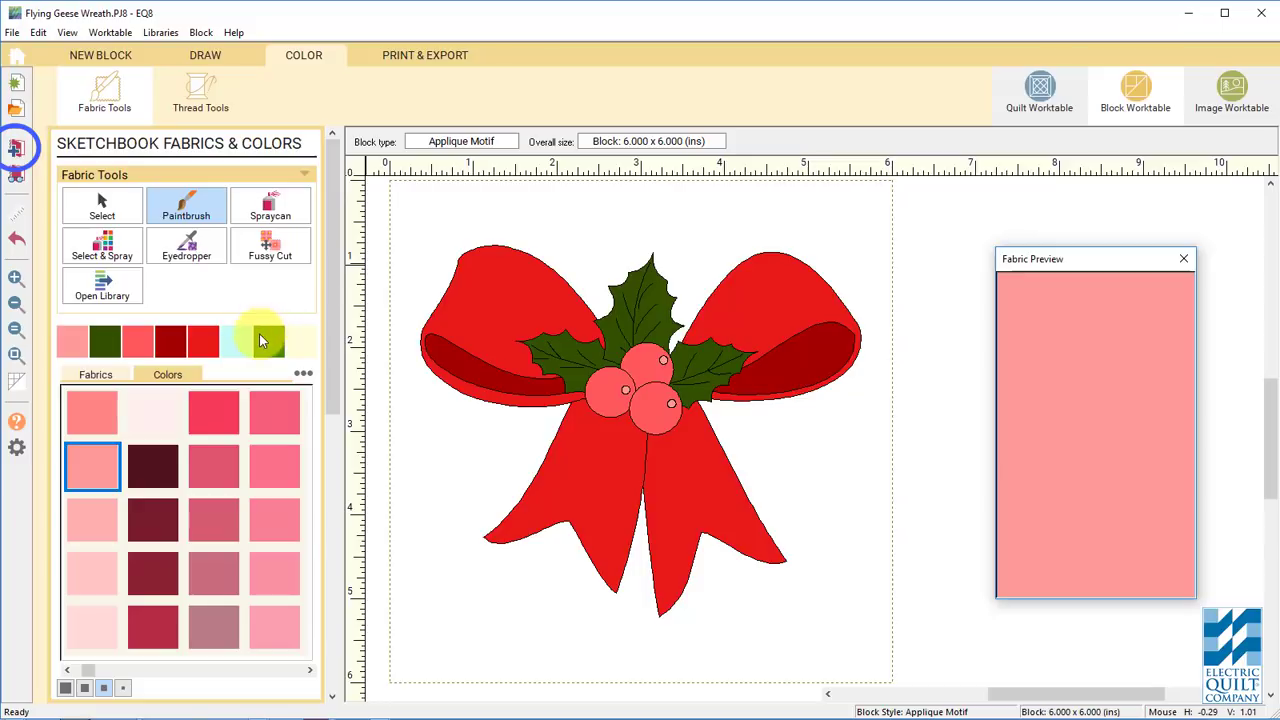
Change the layout to 1 block across and 1 down, square, sized 16 x 16 inches
left_click(1050, 95)
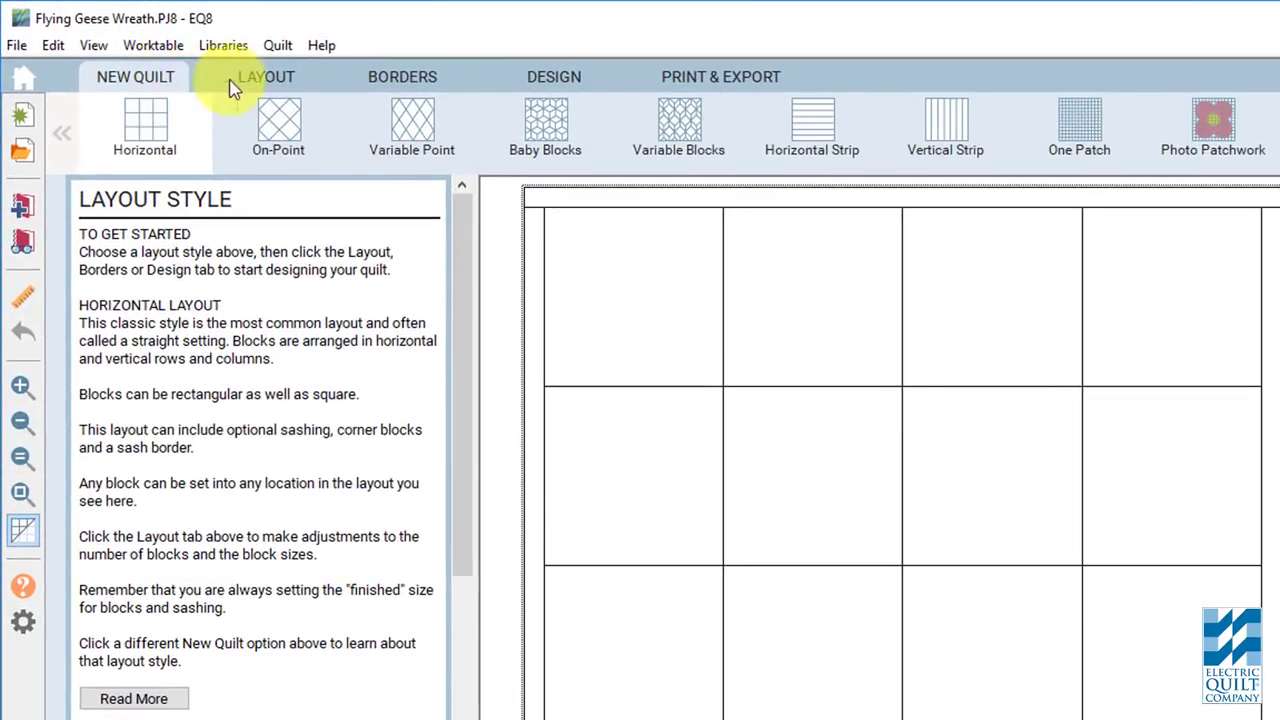
left_click(265, 80)
left_click(254, 333)
left_click(254, 333)
left_click(254, 333)
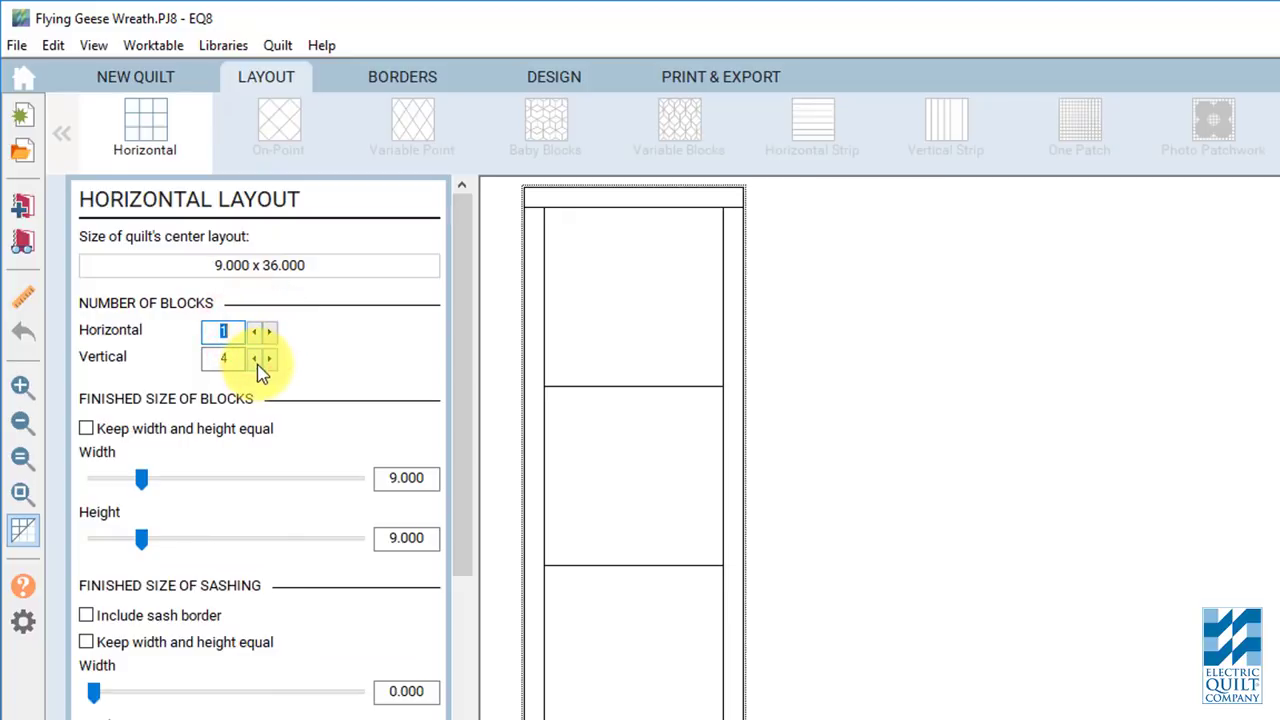
left_click(255, 360)
left_click(255, 360)
left_click(255, 360)
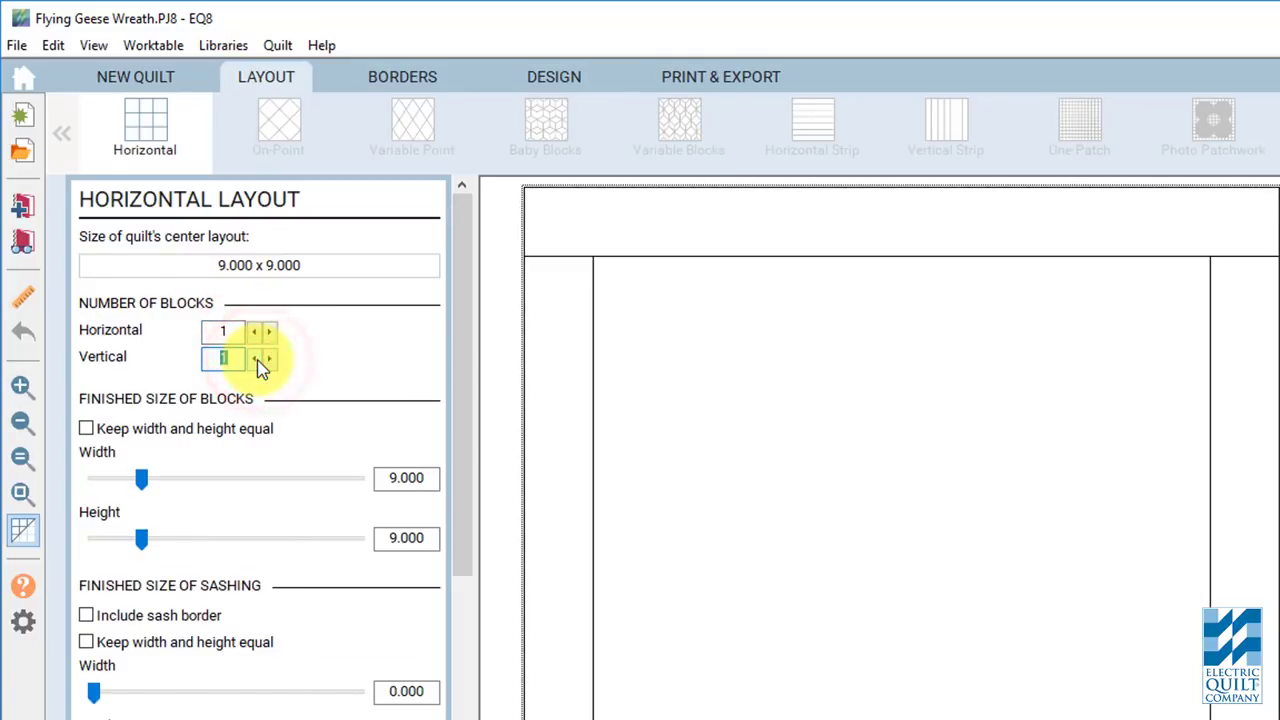
left_click(129, 428)
left_click_drag(141, 478, 233, 487)
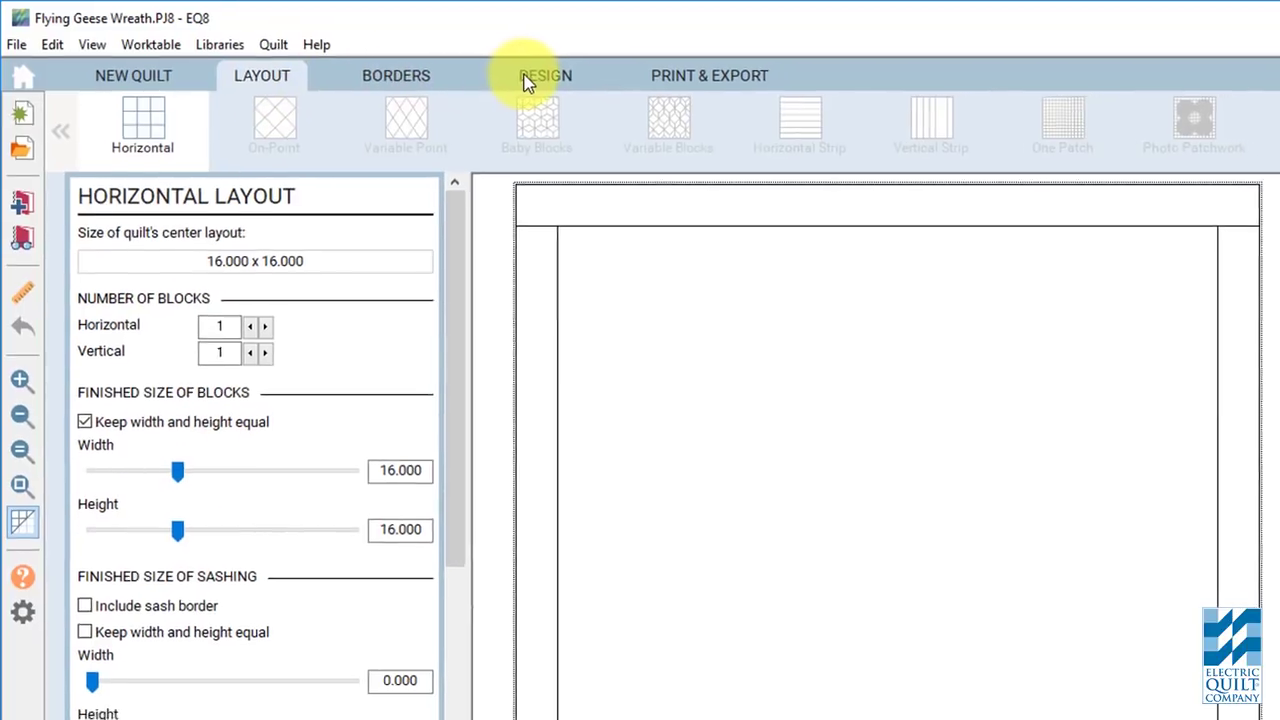
left_click(535, 80)
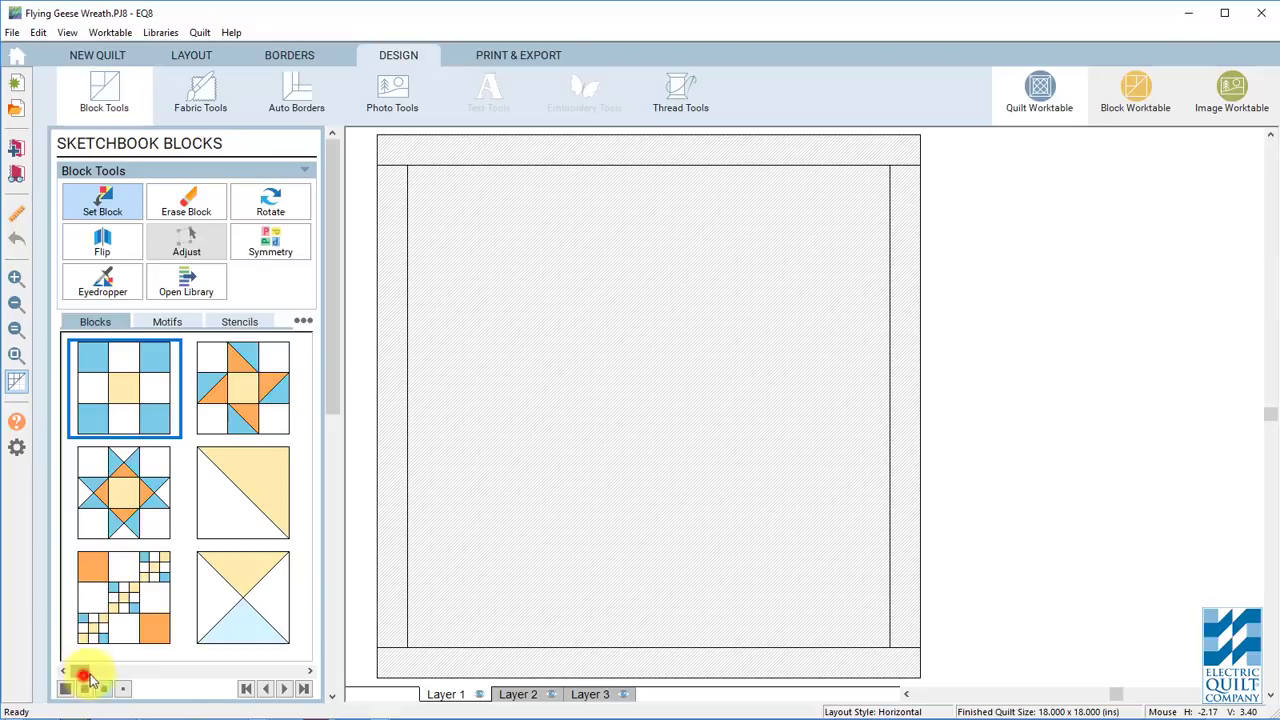
Set the green flying-geese wreath block from the Sketchbook into the quilt's single block
left_click_drag(88, 676, 296, 680)
left_click(243, 491)
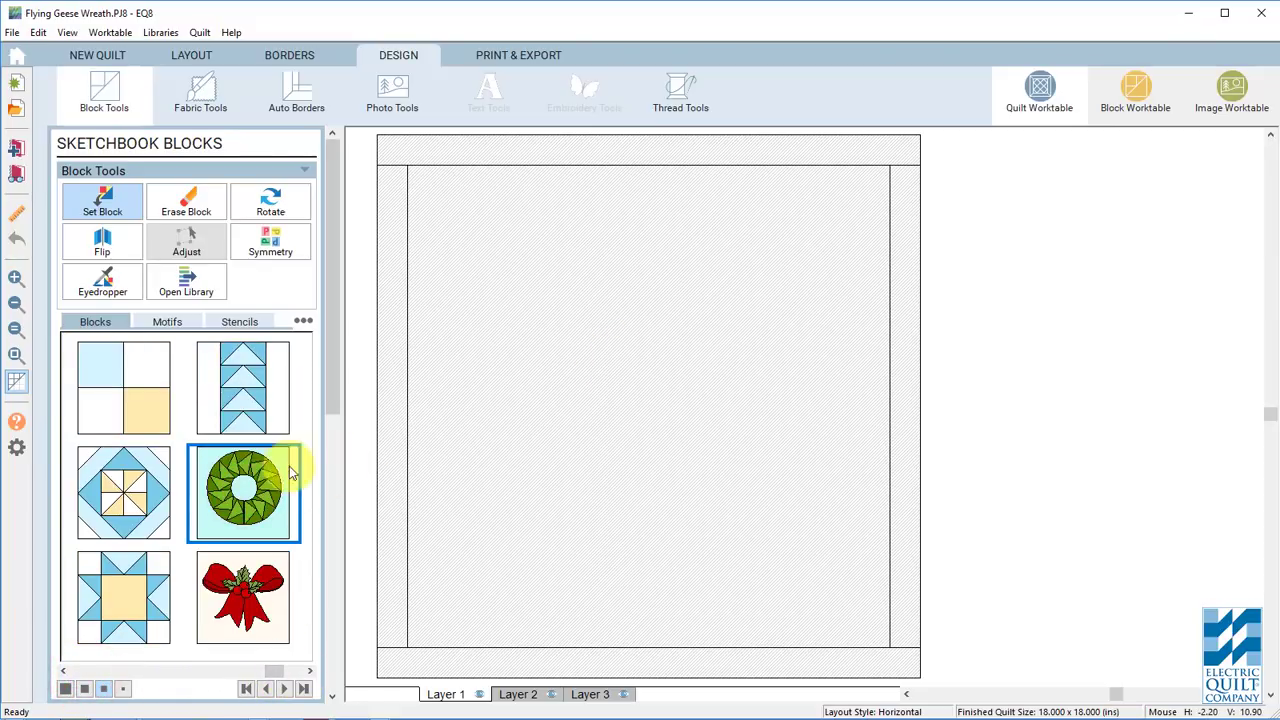
left_click(652, 284)
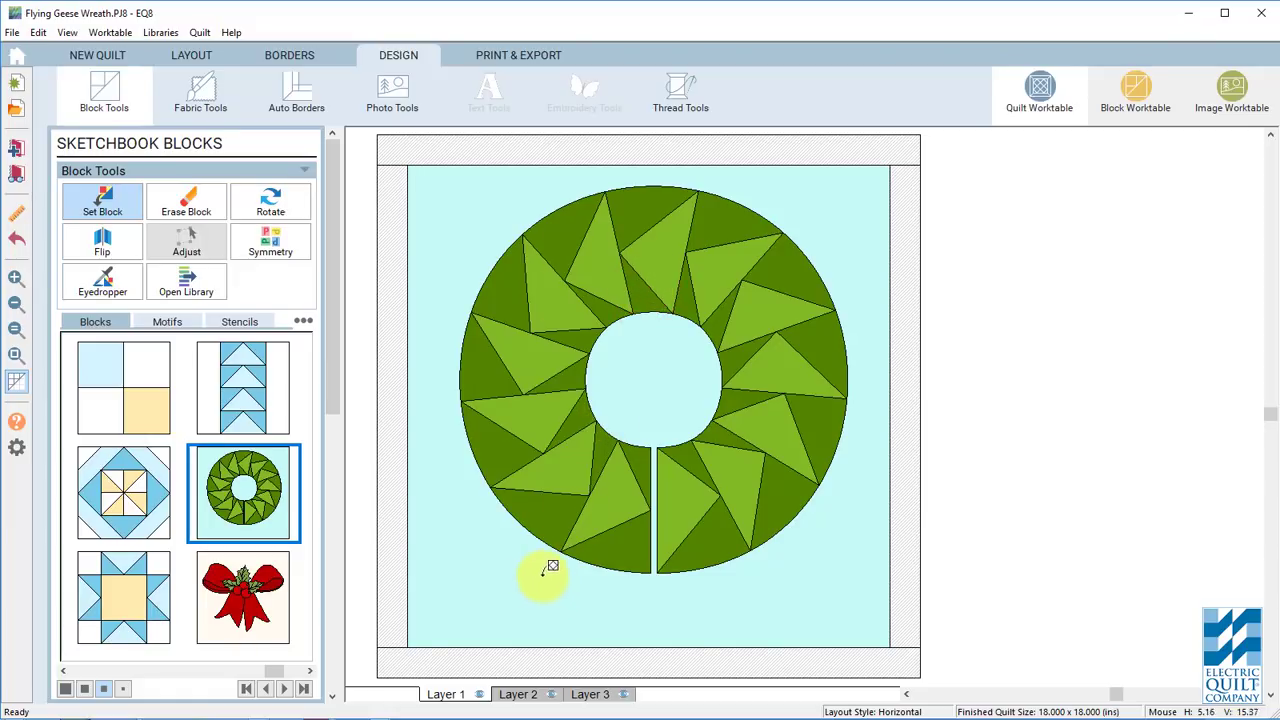
On Layer 2, delete the Bow block that was mistakenly placed below the wreath
left_click(520, 696)
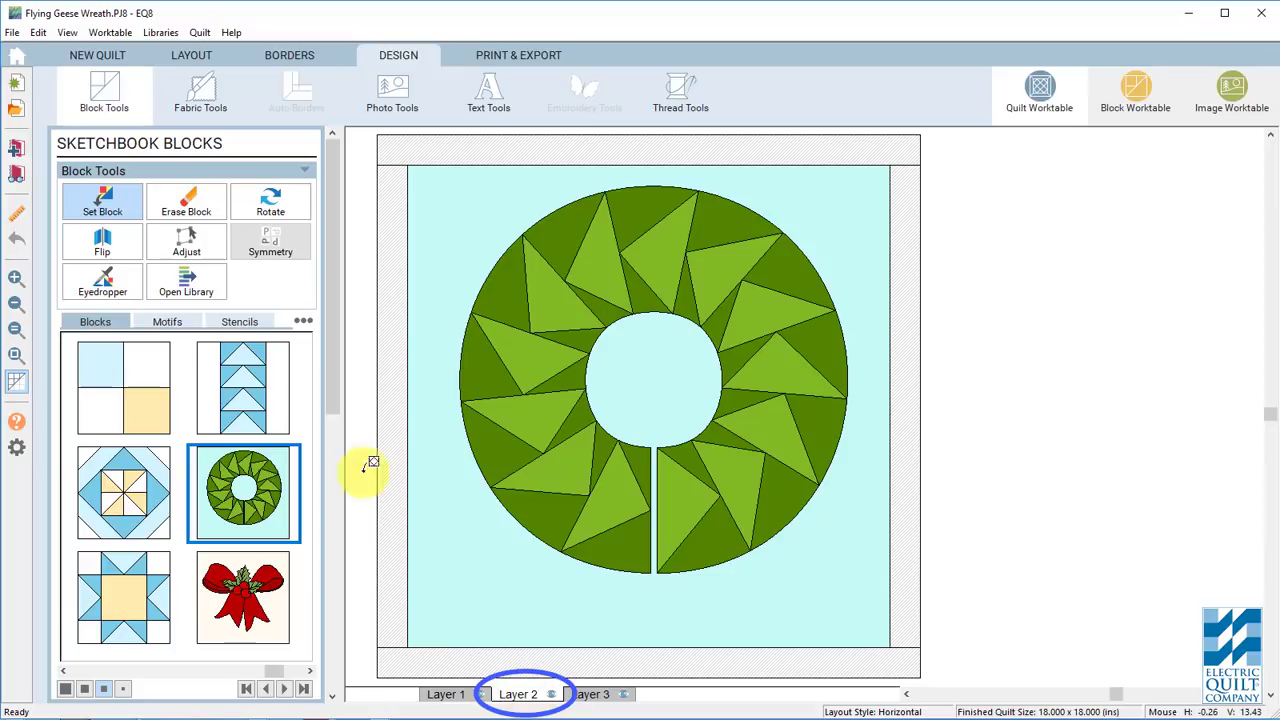
left_click(185, 322)
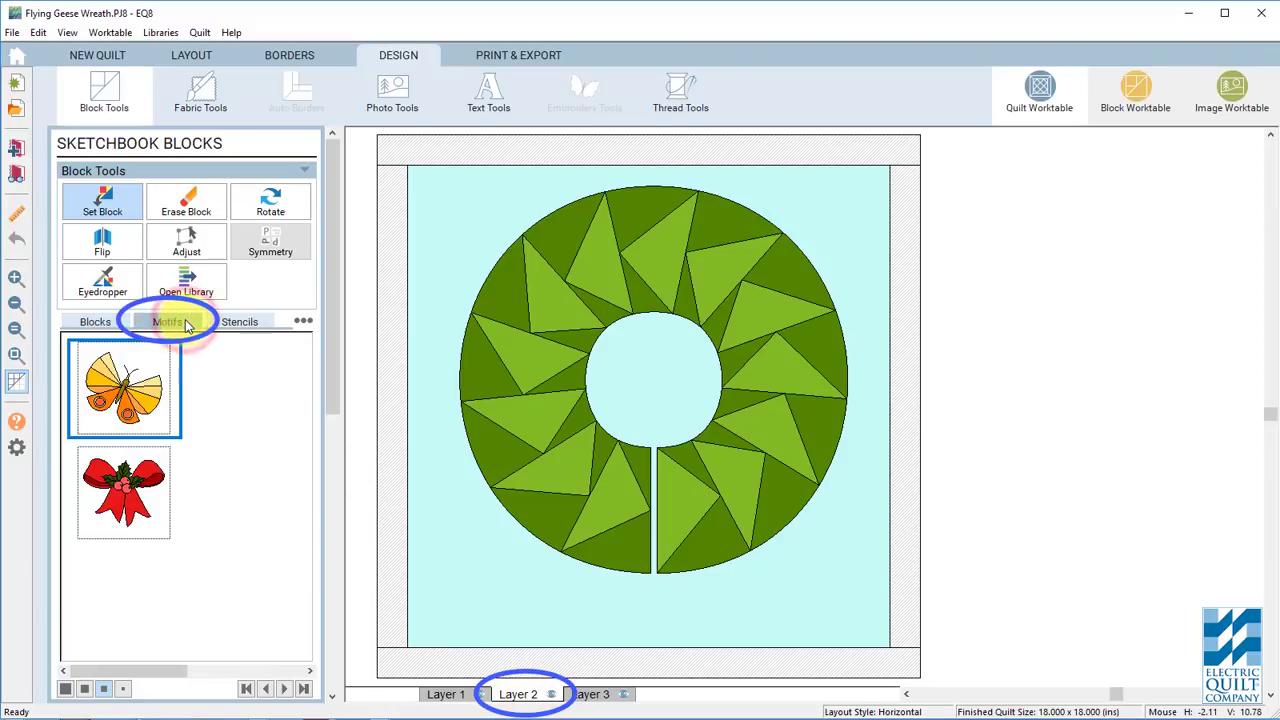
left_click(120, 500)
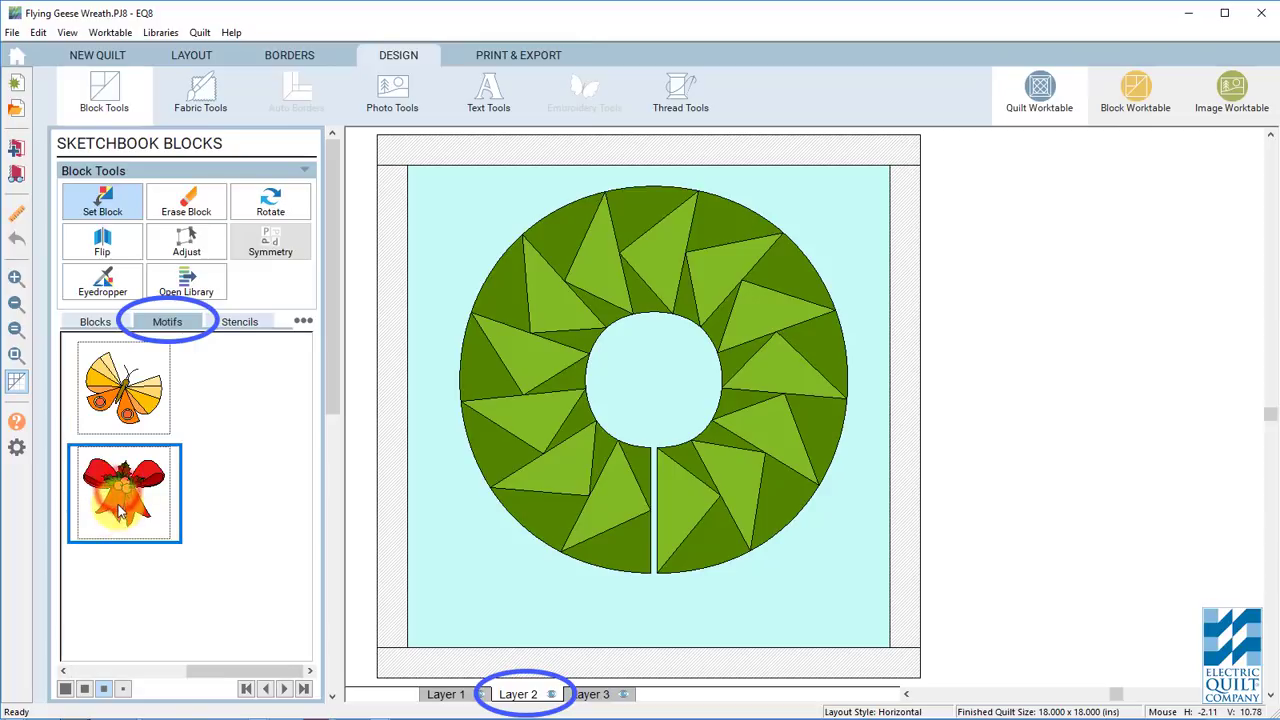
left_click(95, 322)
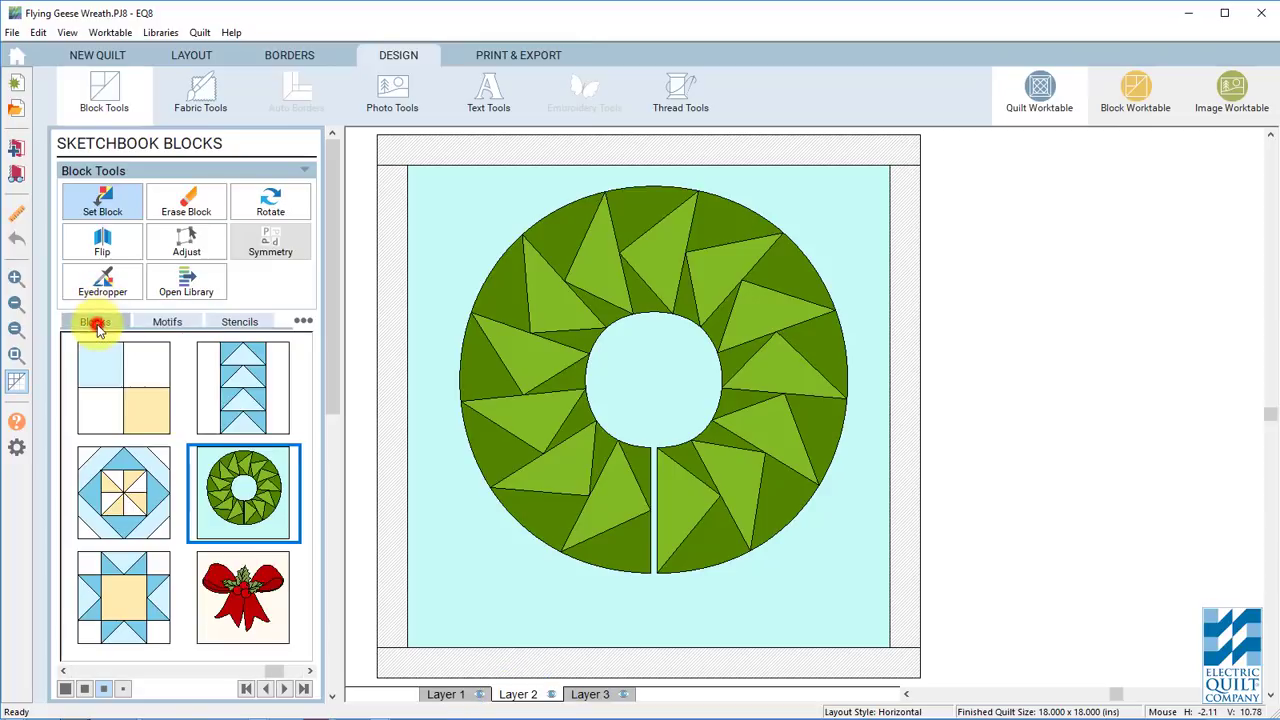
left_click(248, 600)
left_click(550, 460)
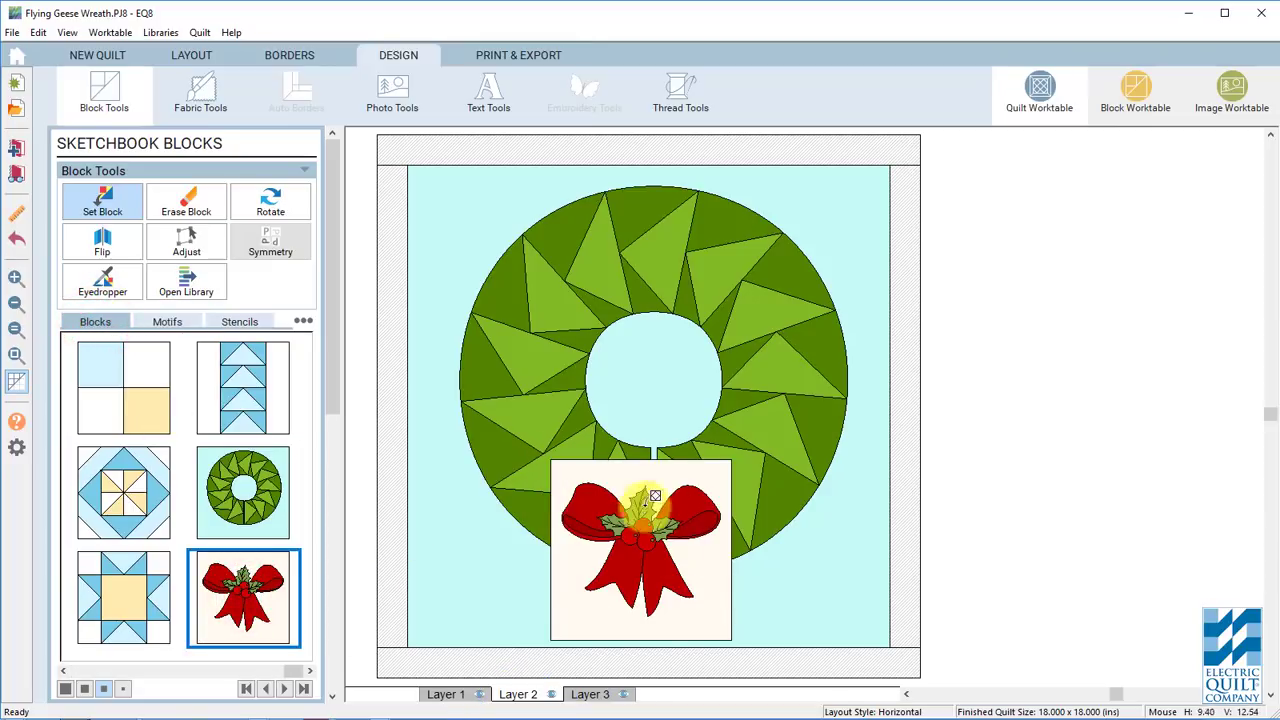
left_click(186, 241)
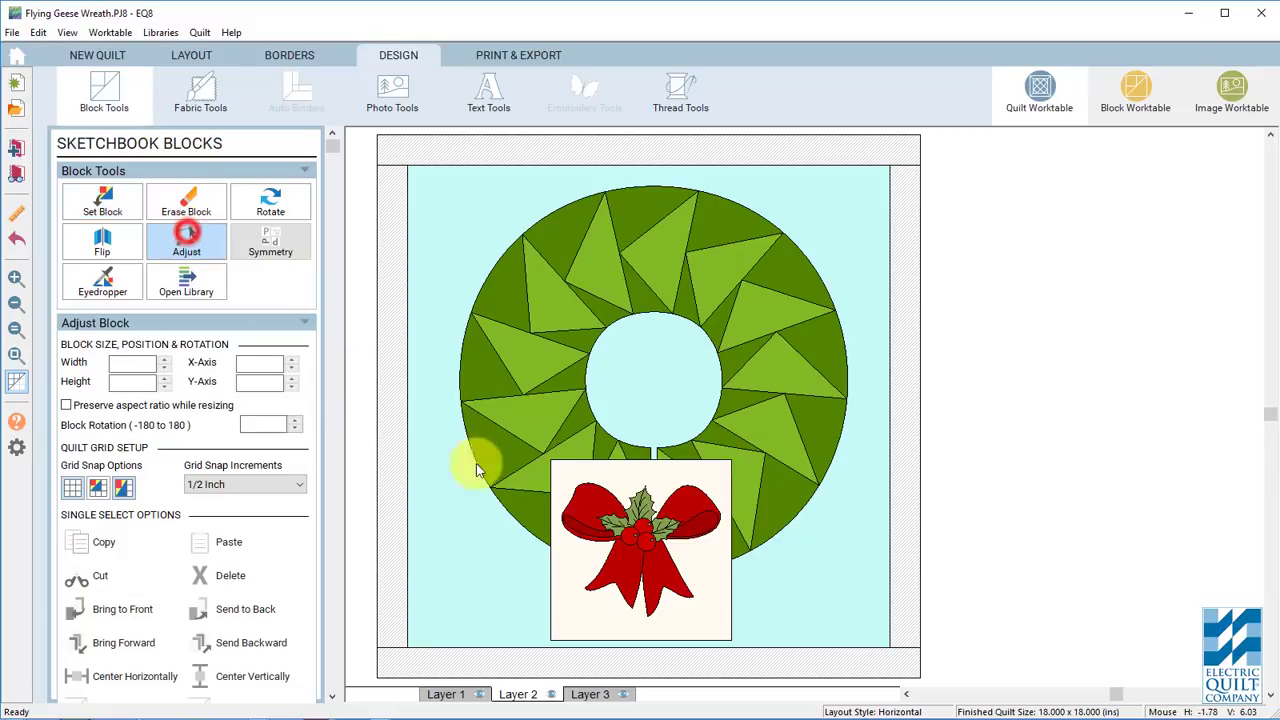
left_click(683, 527)
key("Delete")
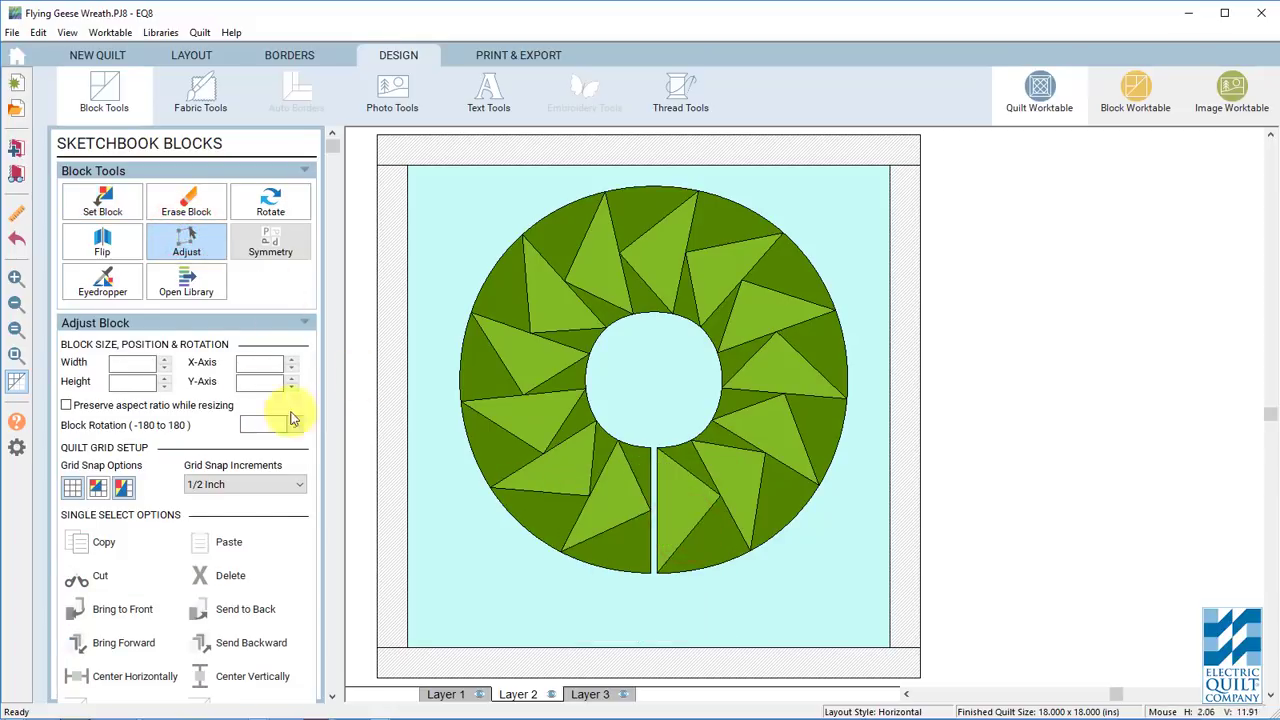
Drag the holly bow motif onto the lower wreath and select it for adjusting
left_click(105, 203)
left_click(167, 321)
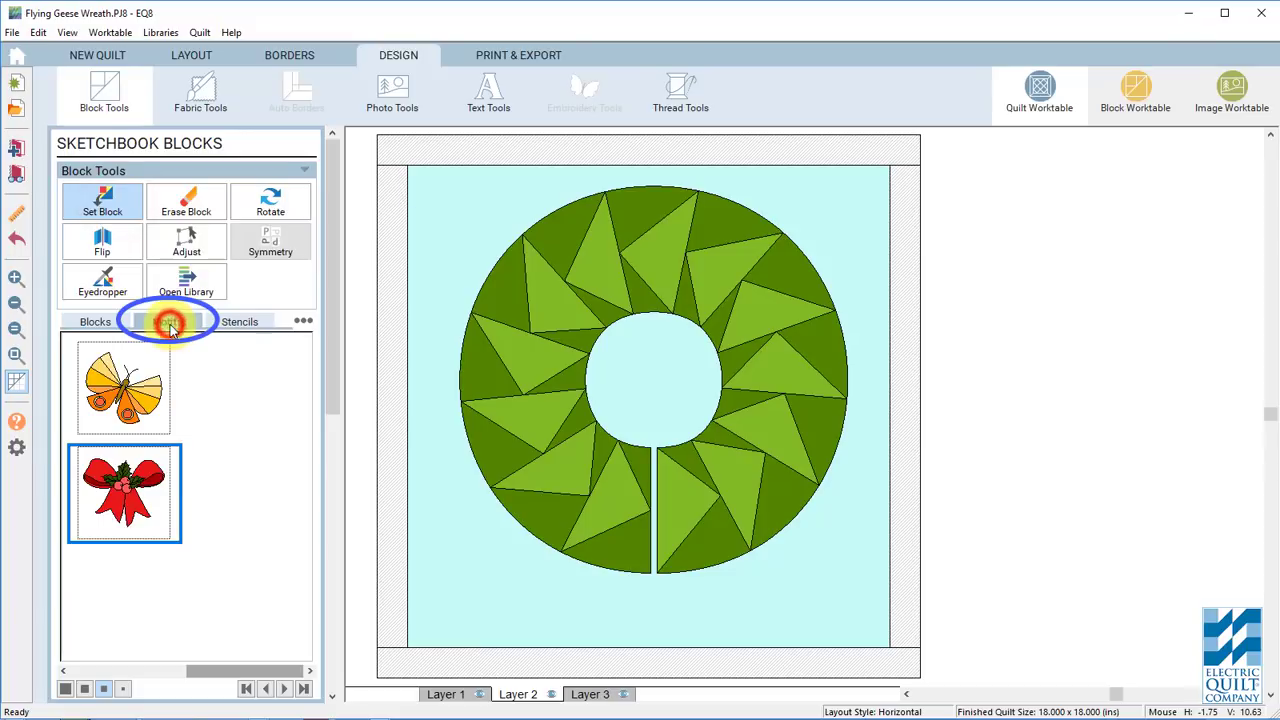
left_click_drag(124, 490, 543, 423)
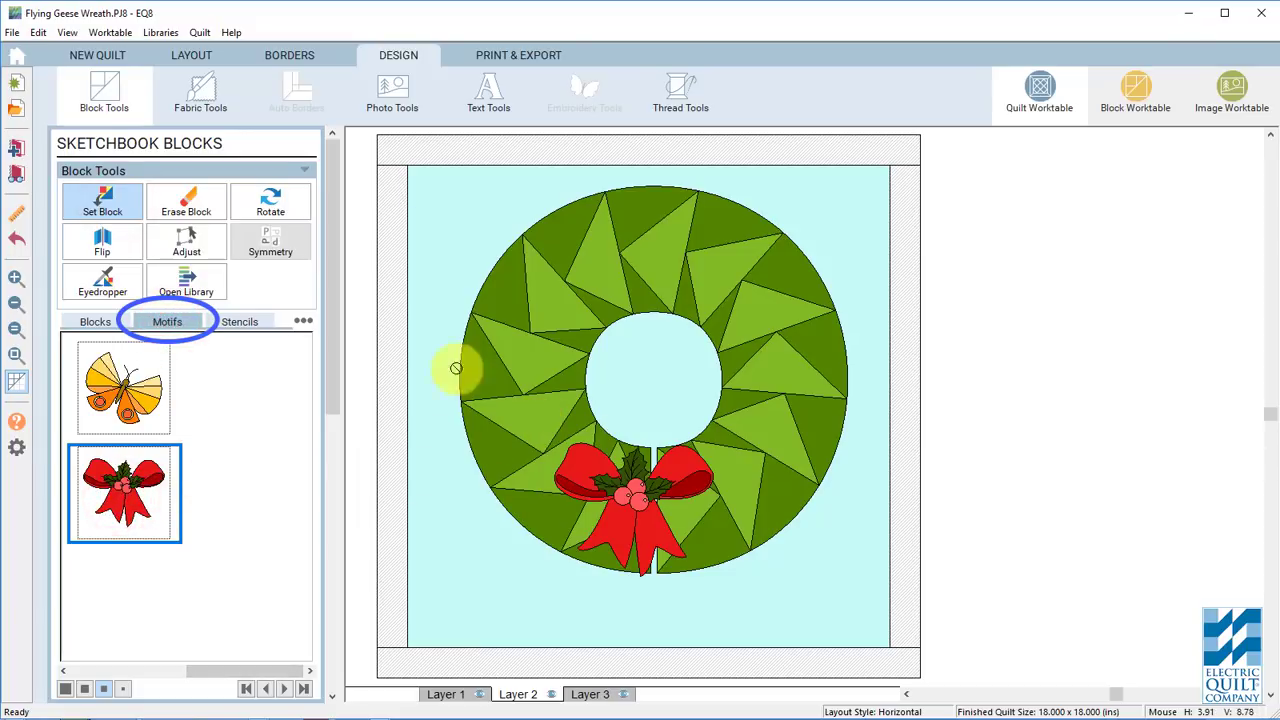
left_click(192, 258)
left_click(628, 475)
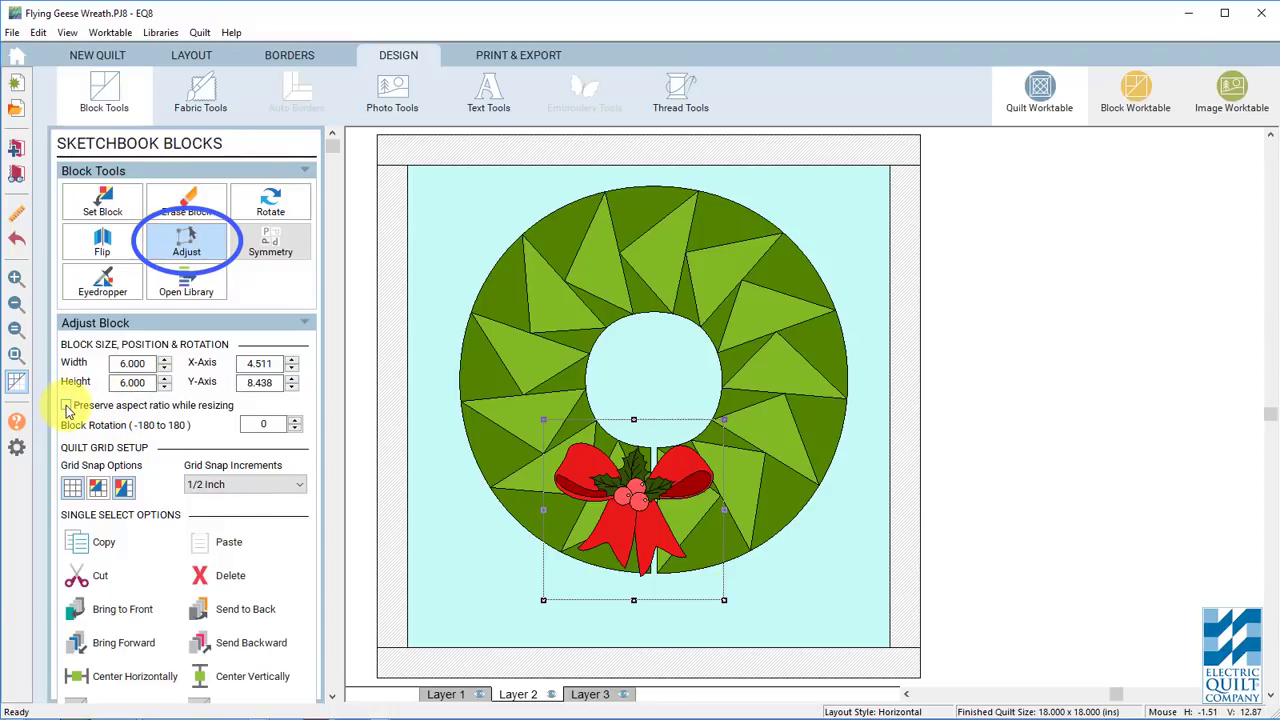
With aspect ratio preserved, enlarge the bow to 10.5 inches and move it over the wreath opening
left_click(67, 406)
left_click_drag(723, 599, 799, 675)
mouse_move(735, 565)
left_mouse_down()
mouse_move(716, 537)
mouse_move(737, 575)
left_mouse_up()
mouse_move(779, 646)
left_mouse_down()
mouse_move(771, 657)
mouse_move(790, 650)
left_mouse_up()
mouse_move(677, 517)
left_mouse_down()
mouse_move(646, 535)
mouse_move(655, 524)
left_mouse_up()
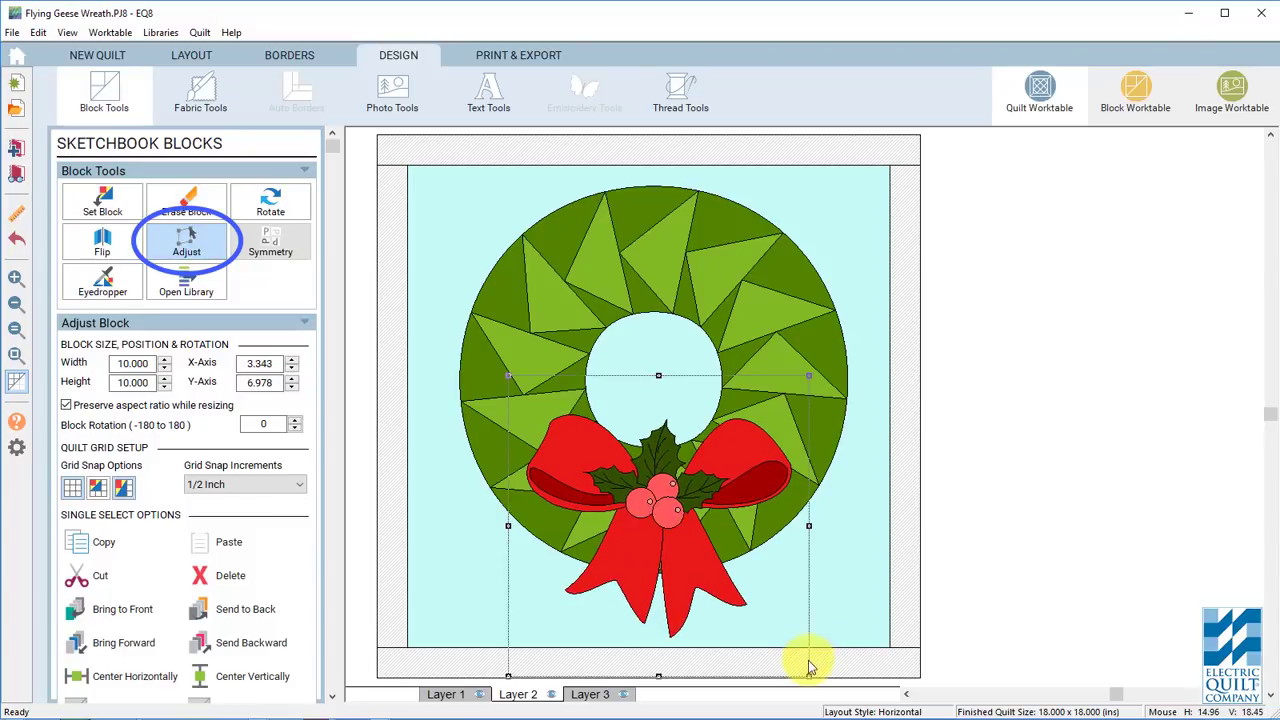
left_click_drag(810, 672, 820, 686)
left_click_drag(700, 520, 658, 505)
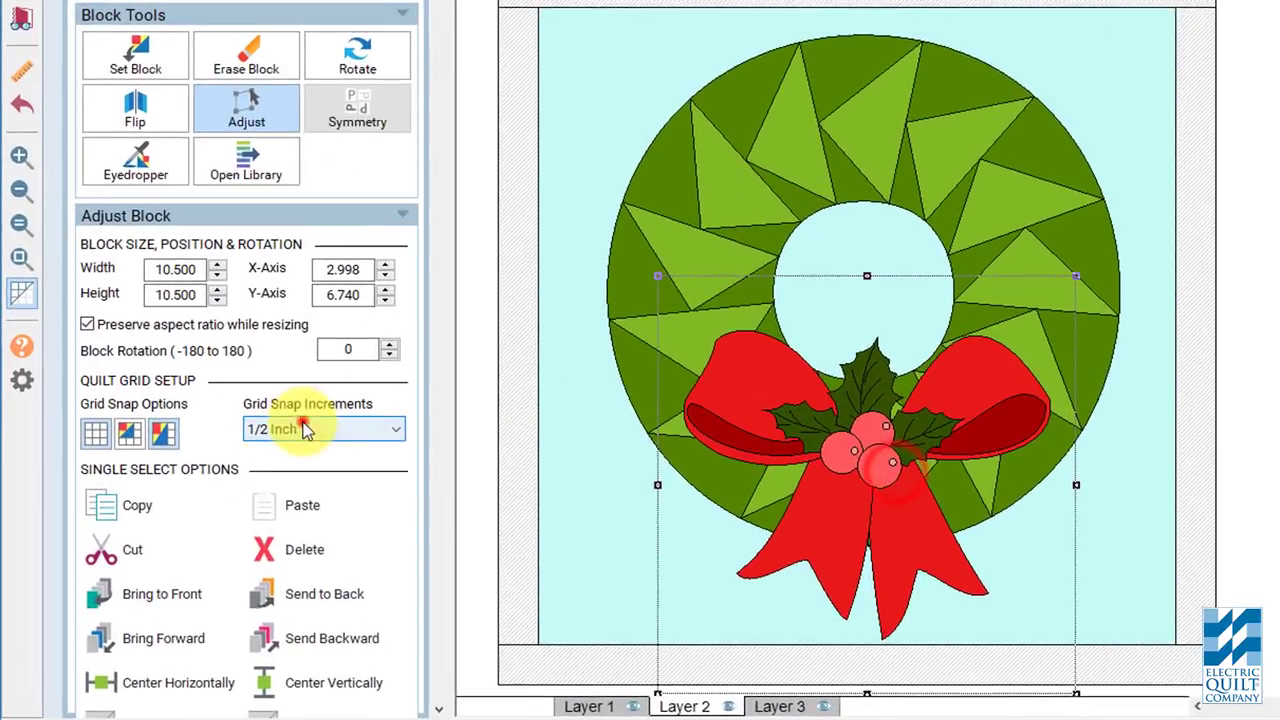
Set 4-inch snap steps, move the bow left and up, and turn on grid snapping
left_click(264, 471)
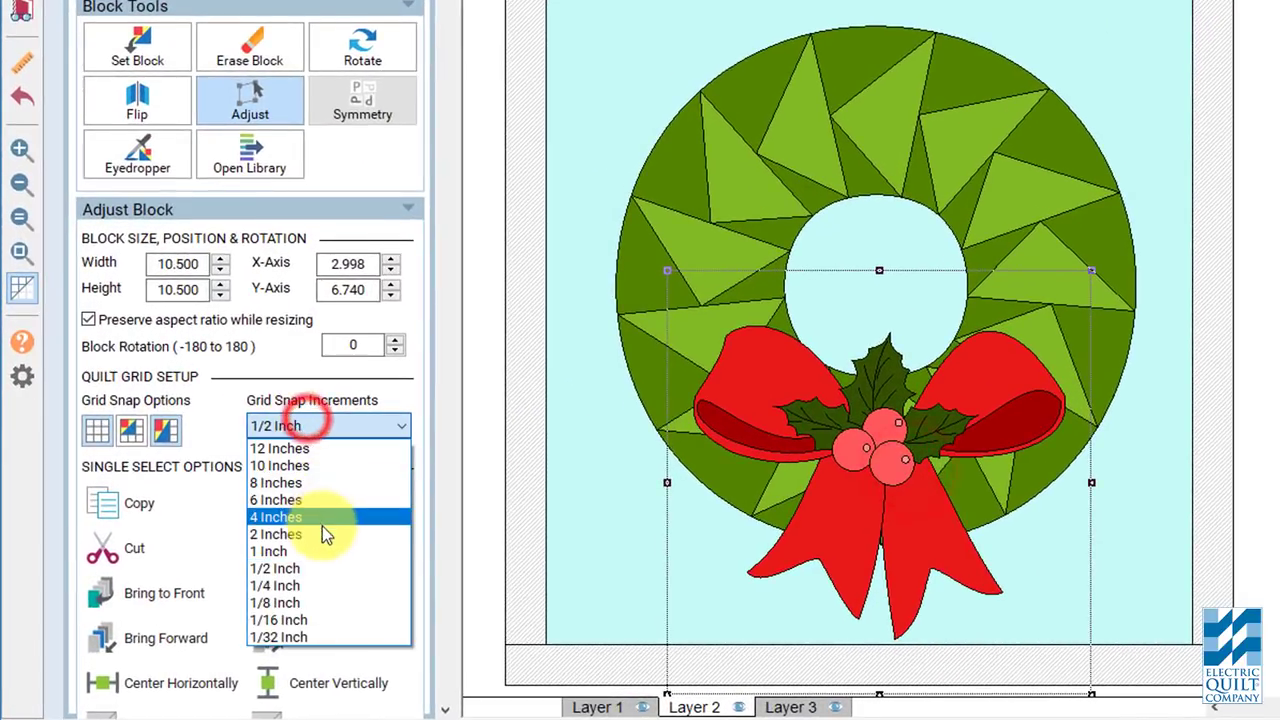
left_click(262, 545)
left_click_drag(891, 408, 830, 470)
left_click(131, 430)
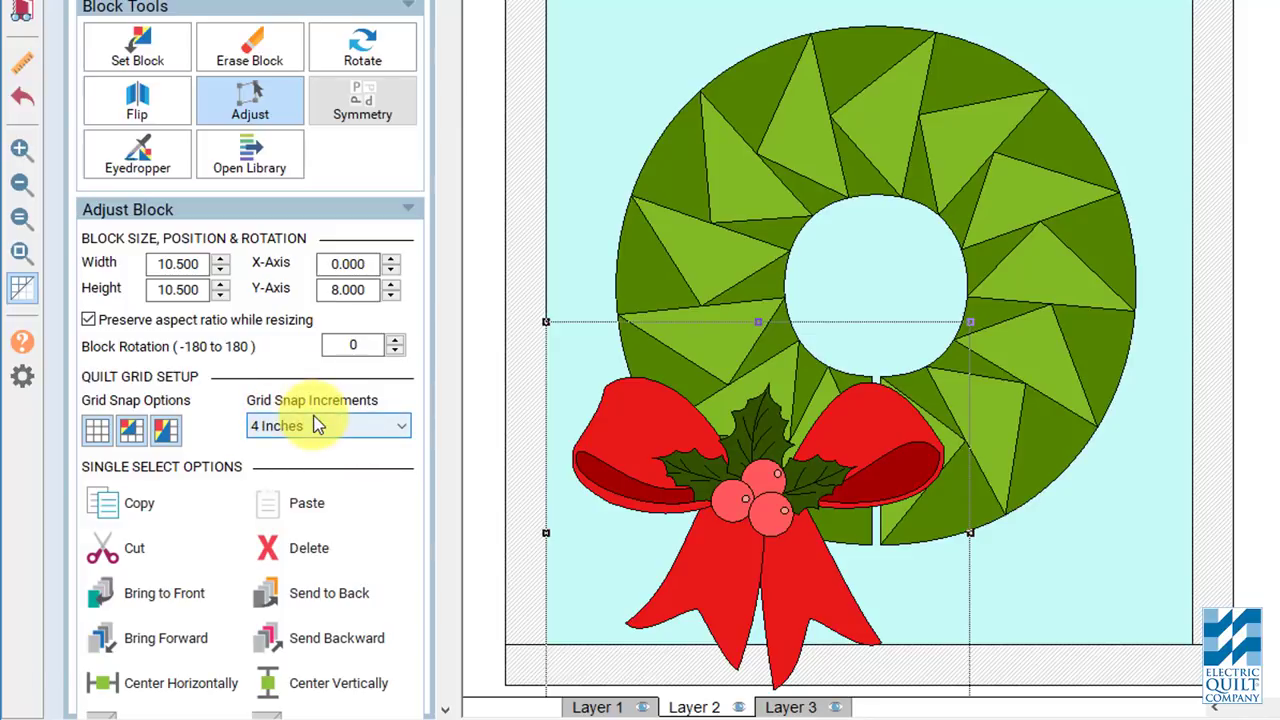
Switch to 1-inch snapping, centre the bow over the wreath's bottom opening, then deselect it
left_click(321, 426)
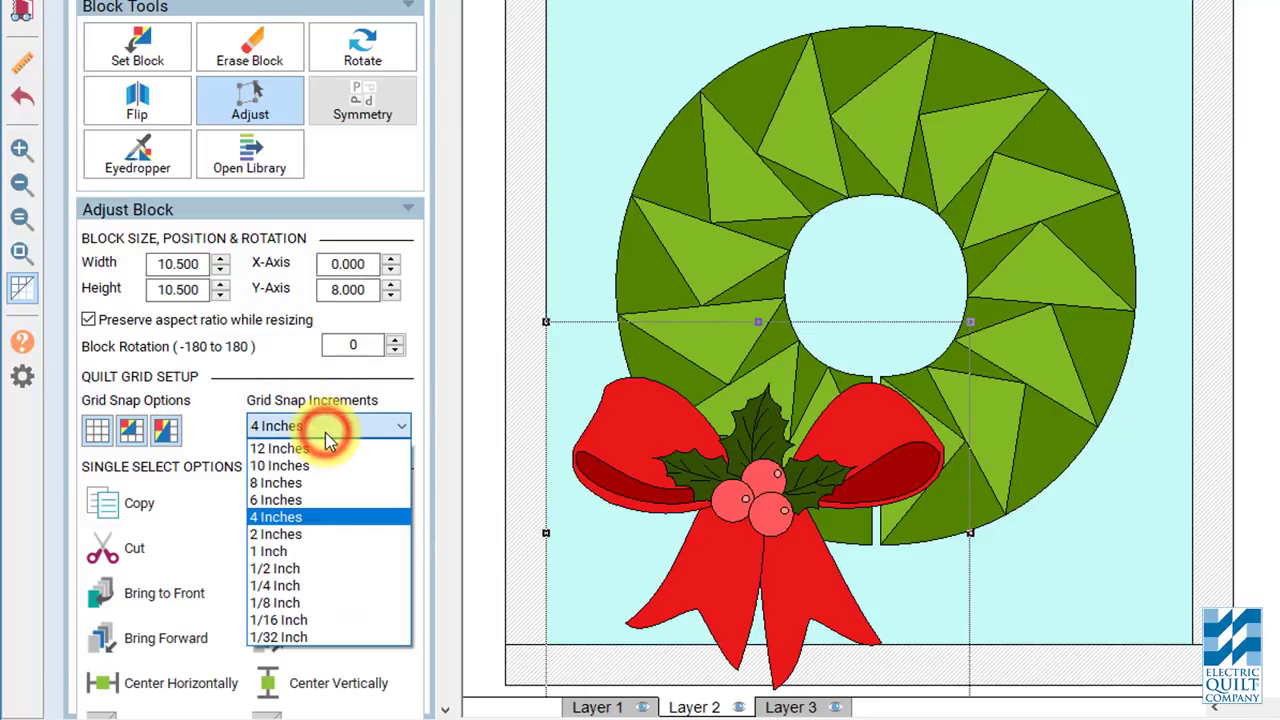
left_click(321, 550)
left_click(340, 426)
left_click(333, 553)
left_click_drag(805, 487, 930, 441)
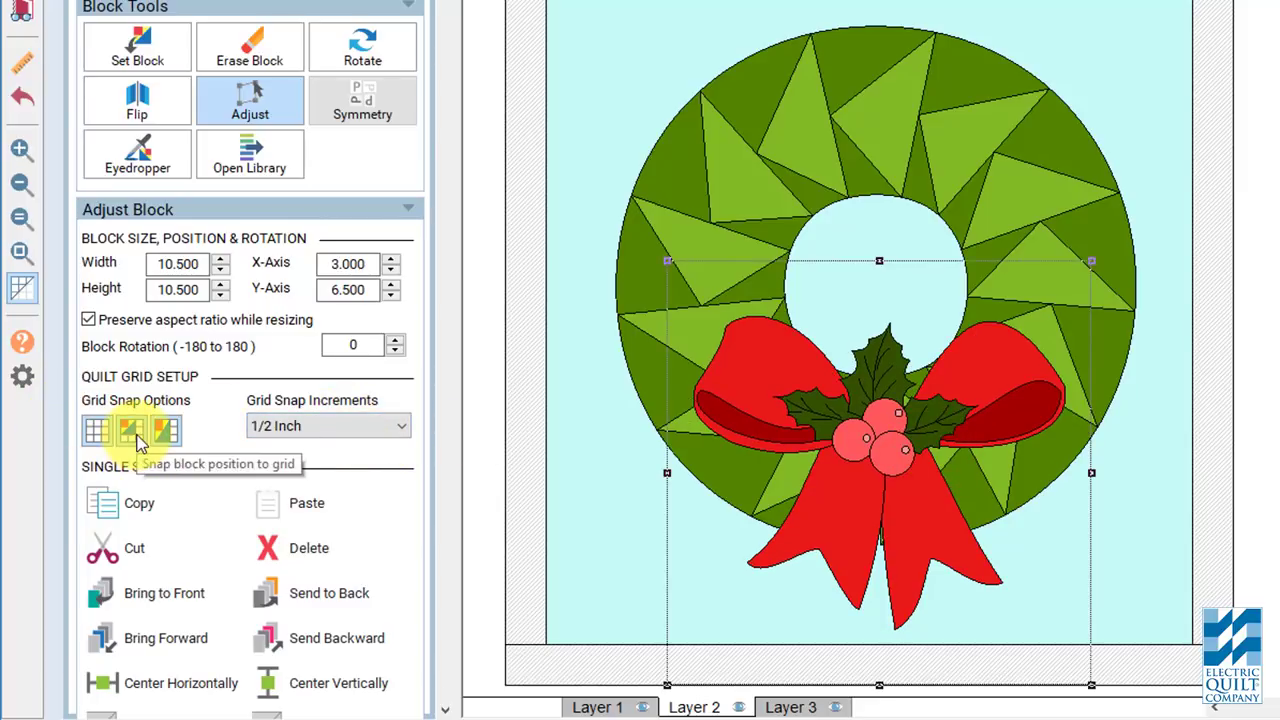
left_click(137, 437)
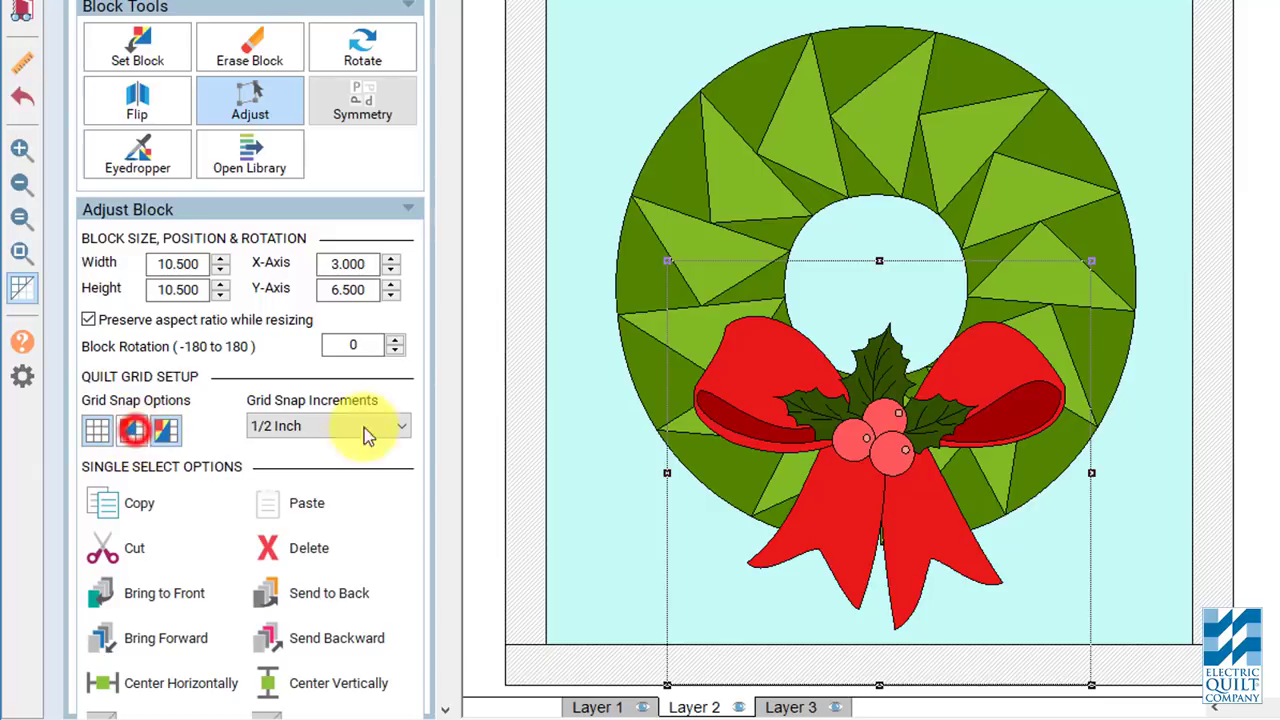
left_click_drag(887, 446, 880, 465)
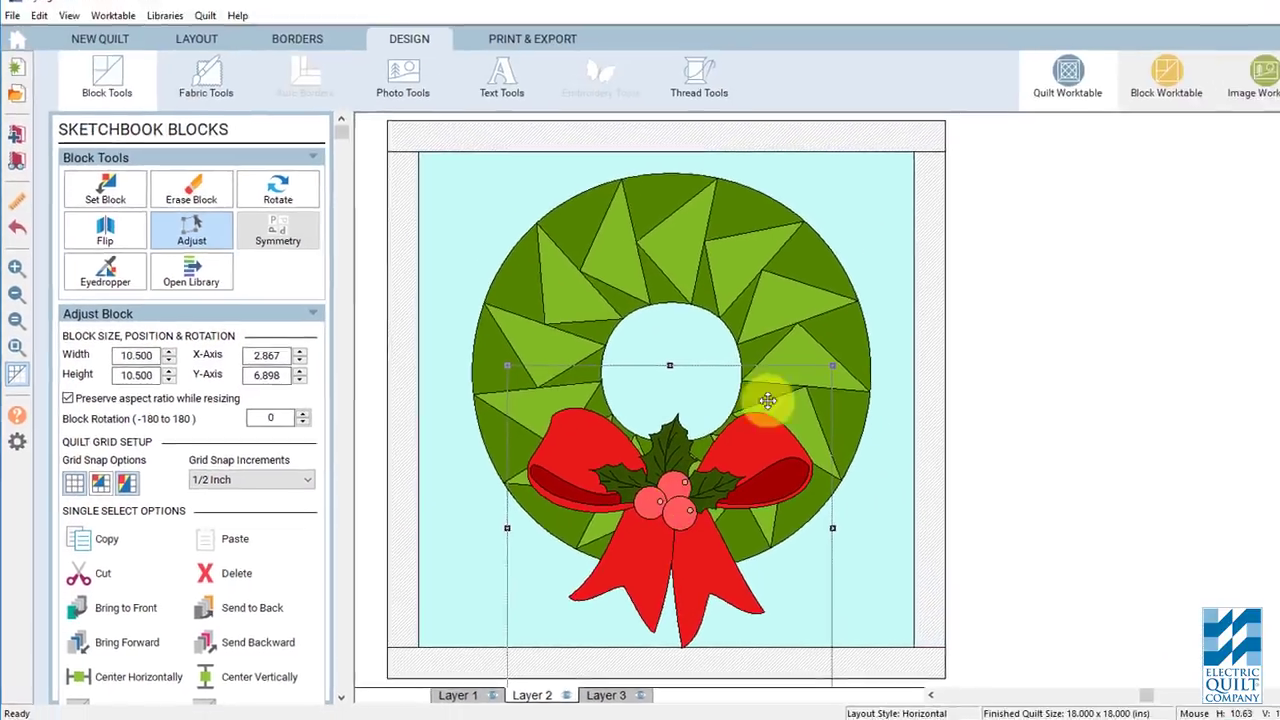
left_click(1215, 219)
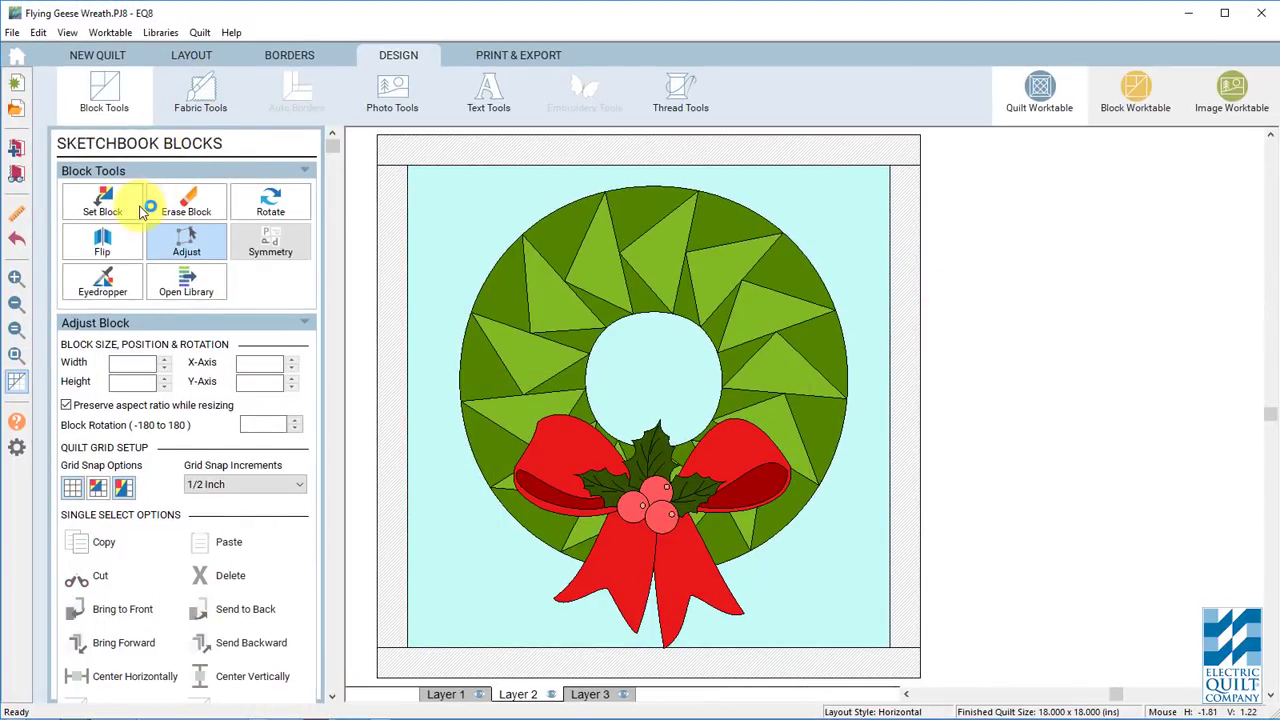
Sample the bow's dark red and paint all four borders with it on Layer 1
left_click(198, 95)
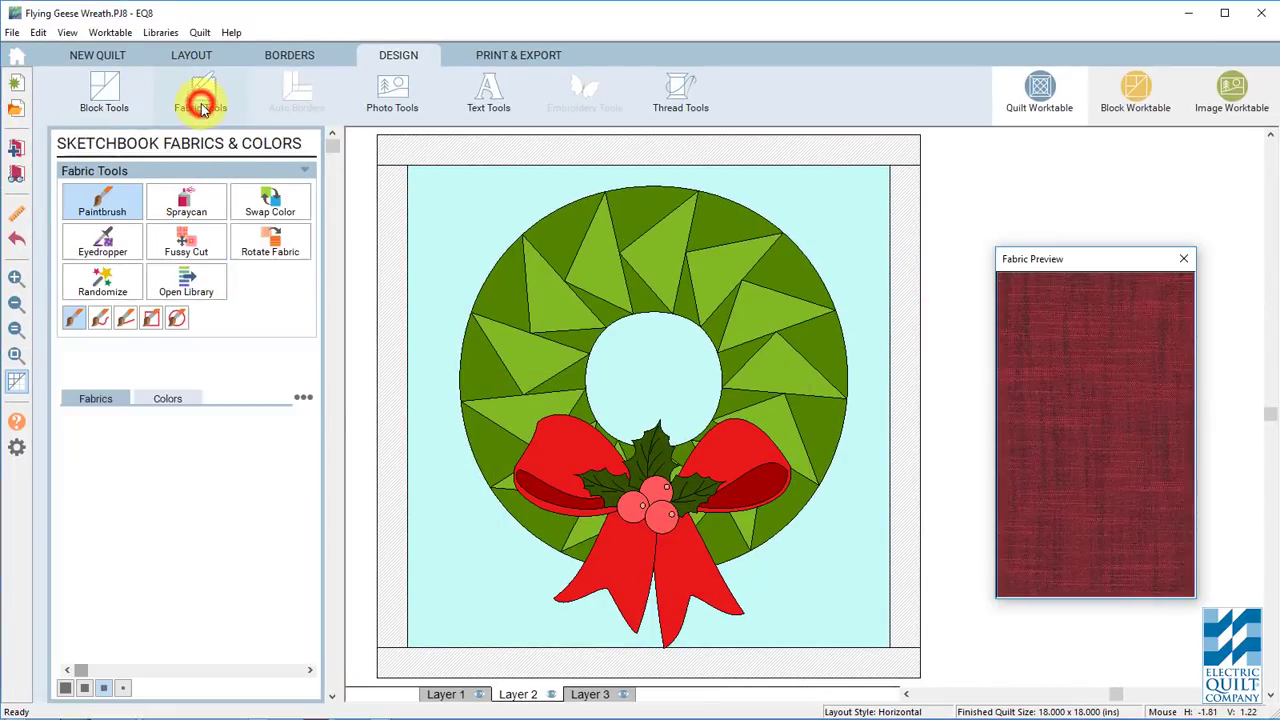
left_click(104, 244)
left_click(530, 485)
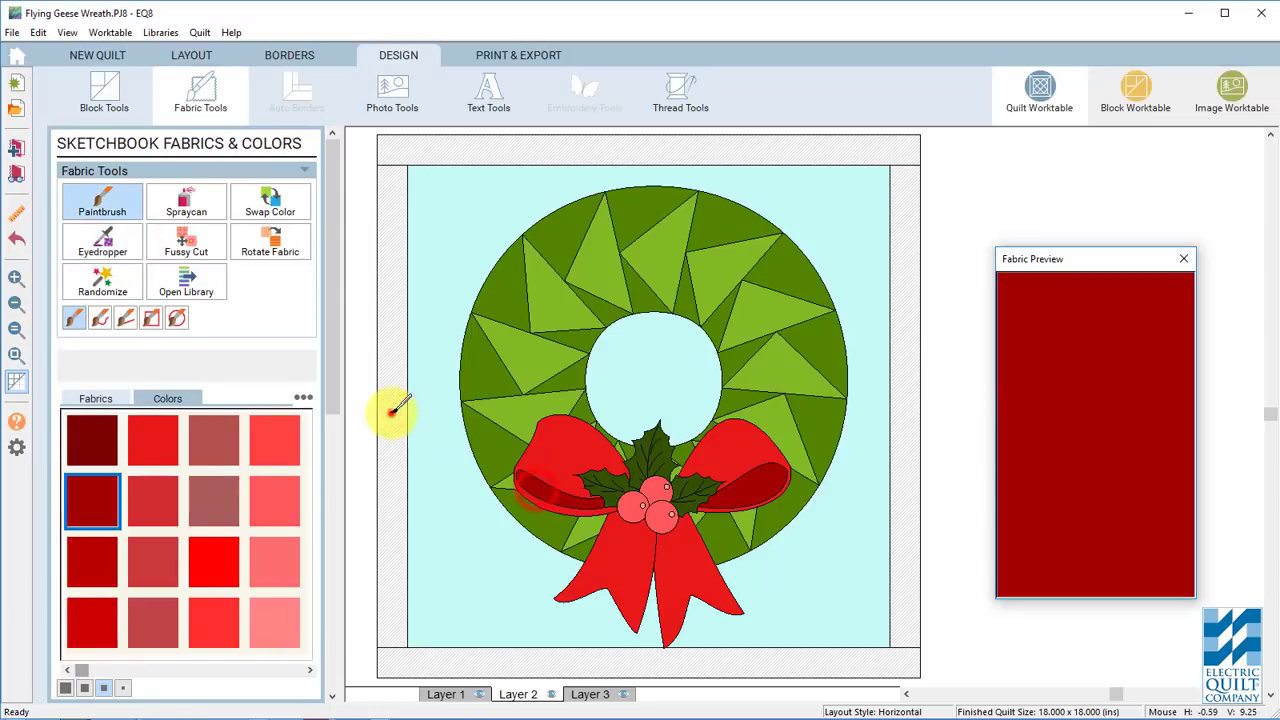
left_click(447, 695)
left_click(390, 492)
left_click(566, 152)
left_click(905, 336)
left_click(722, 664)
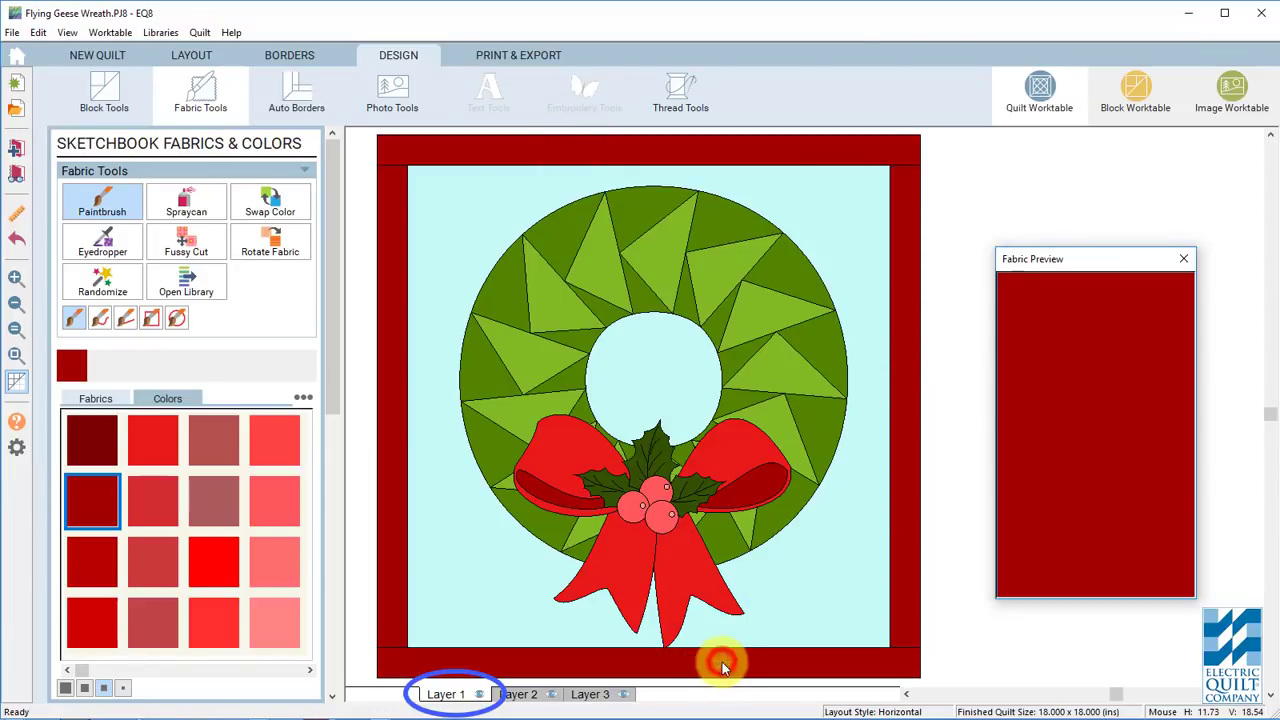
On Layer 2, move the bow block slightly higher on the wreath
left_click(114, 98)
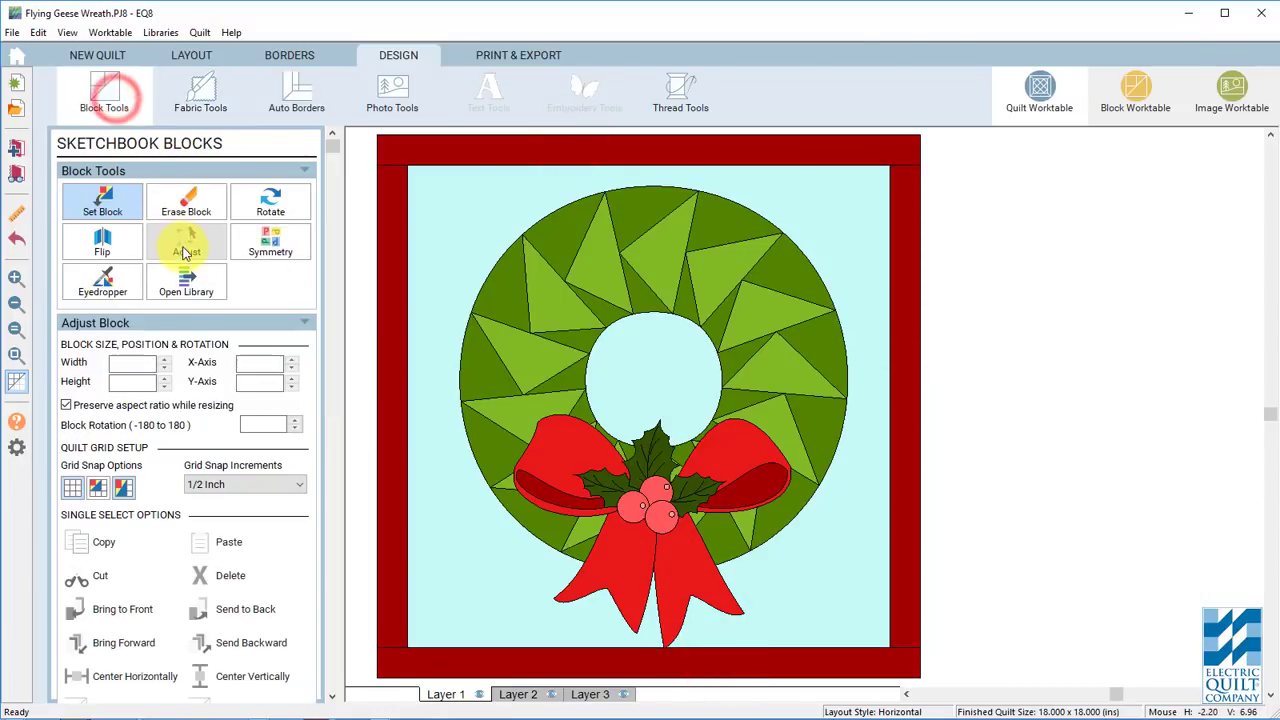
left_click(525, 693)
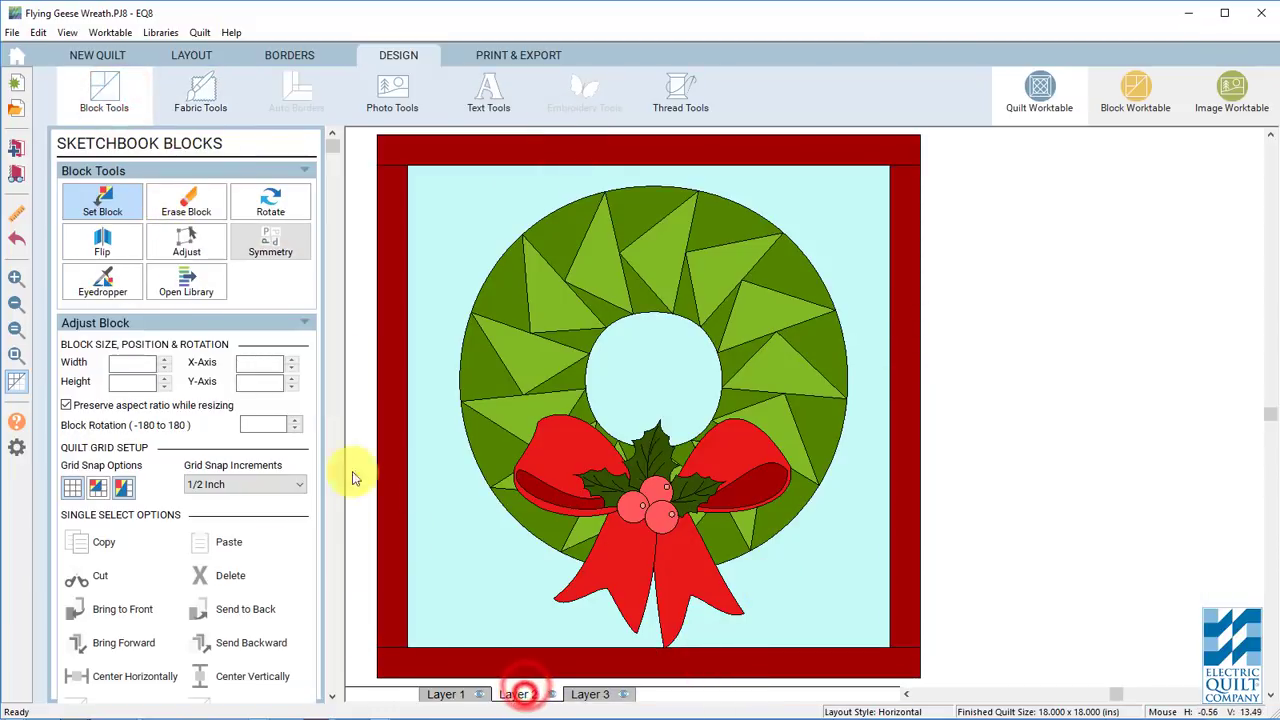
left_click(186, 240)
left_click(705, 578)
mouse_move(665, 570)
left_mouse_down()
mouse_move(663, 545)
mouse_move(665, 564)
left_mouse_up()
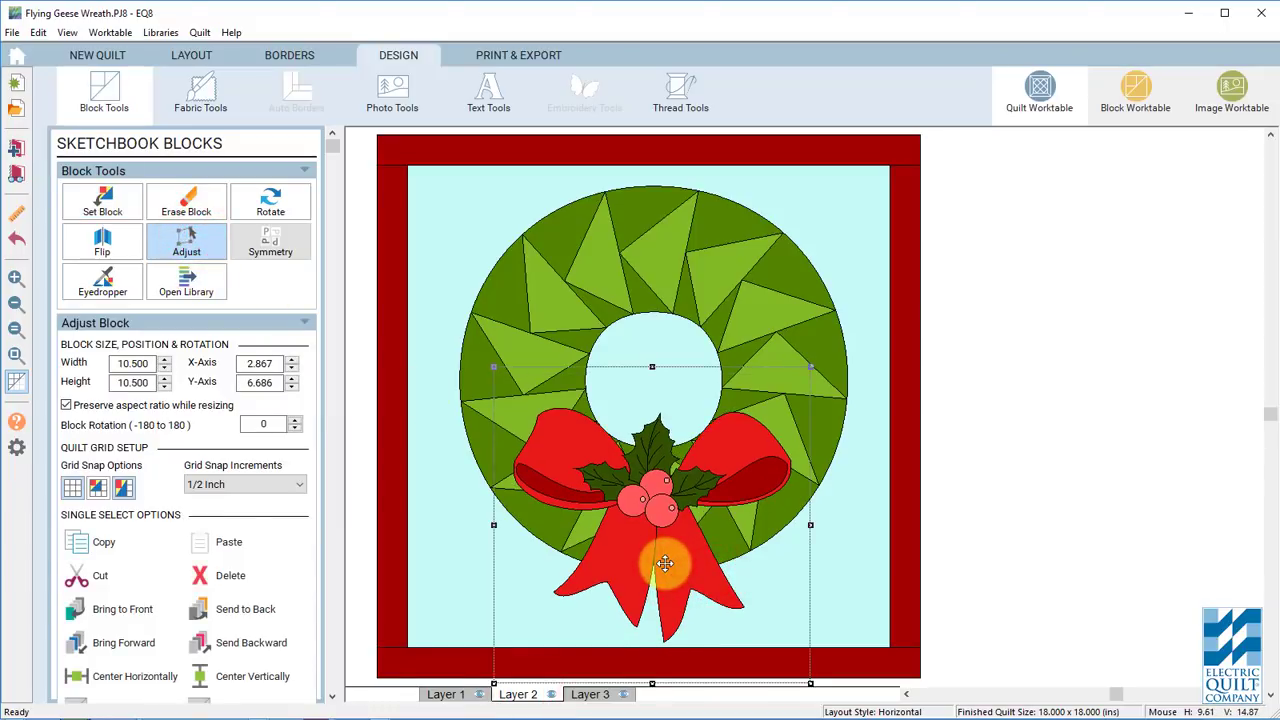
Open the Print Foundation Pattern dialog for the 16-inch wreath block, shrinking and repositioning it
left_click(16, 149)
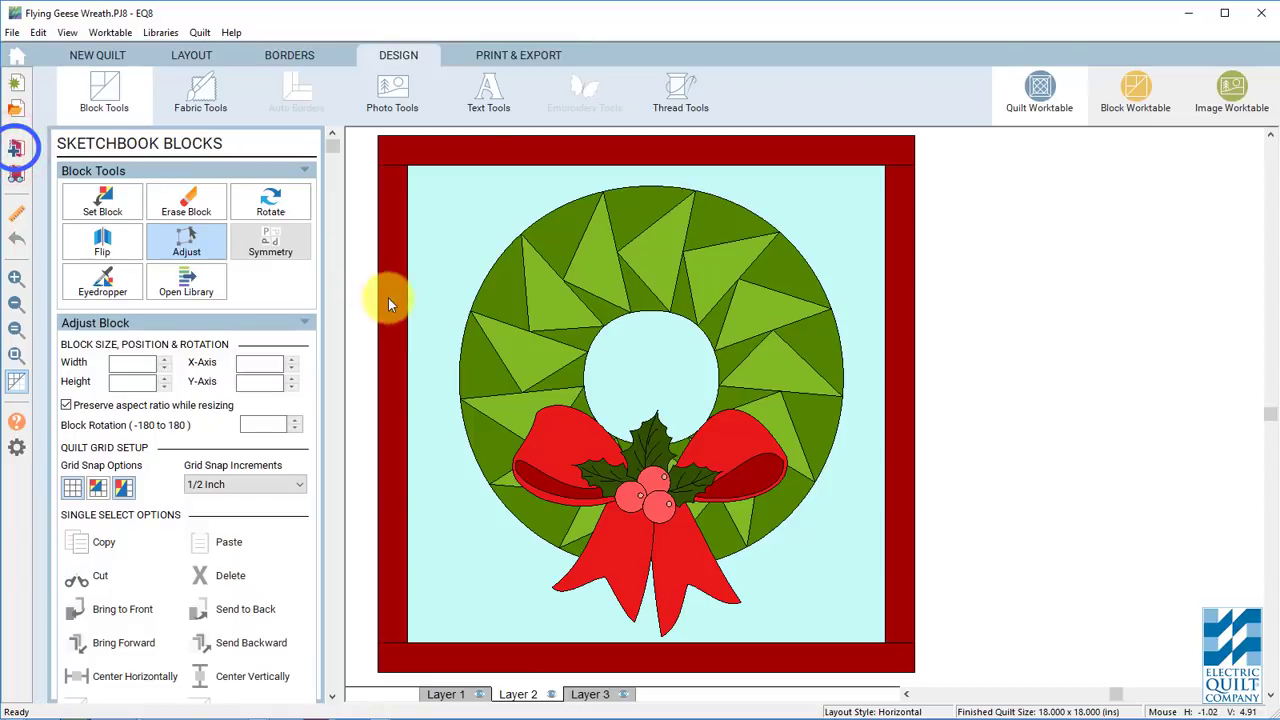
left_click(503, 57)
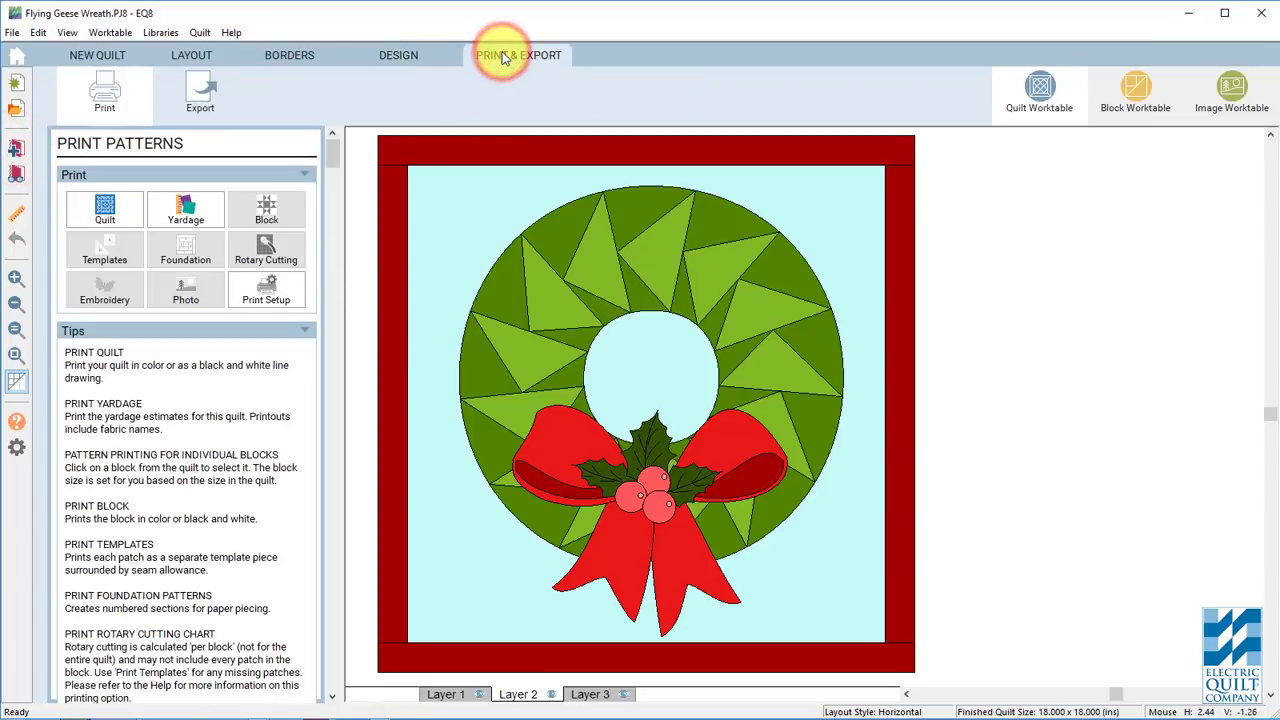
left_click(586, 249)
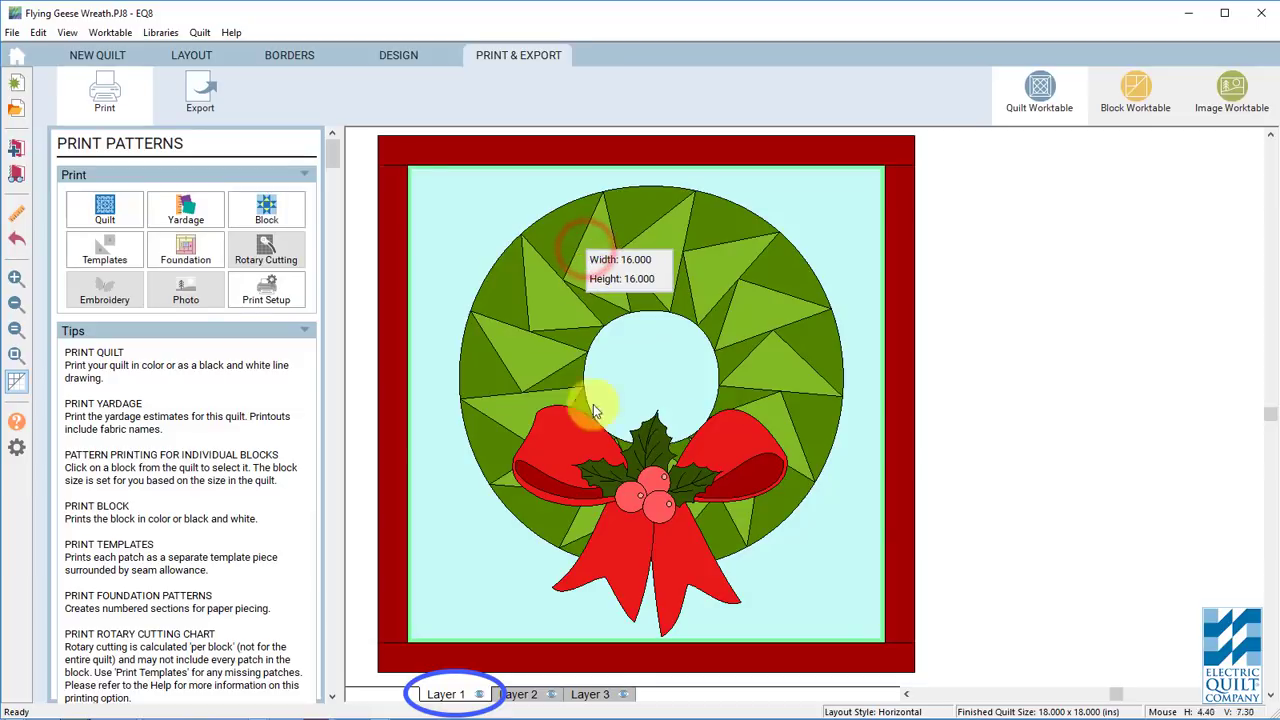
left_click(203, 252)
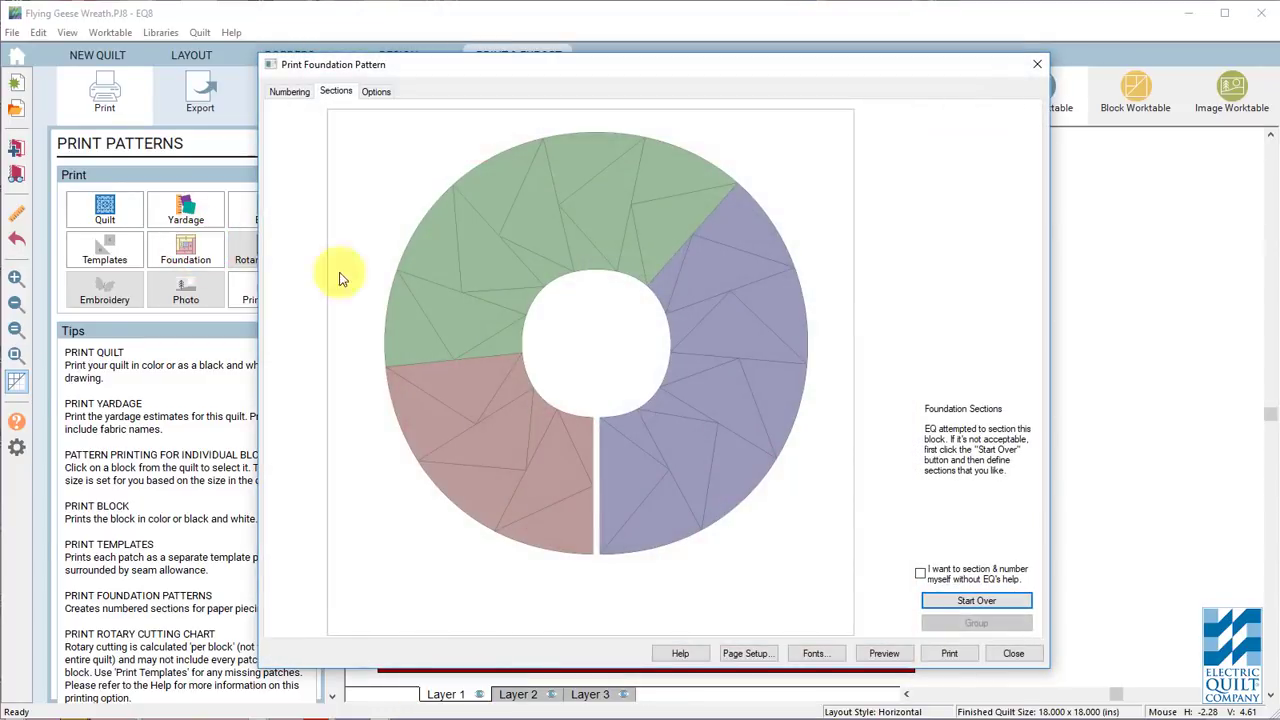
left_click_drag(1048, 672, 747, 488)
left_click_drag(509, 64, 634, 160)
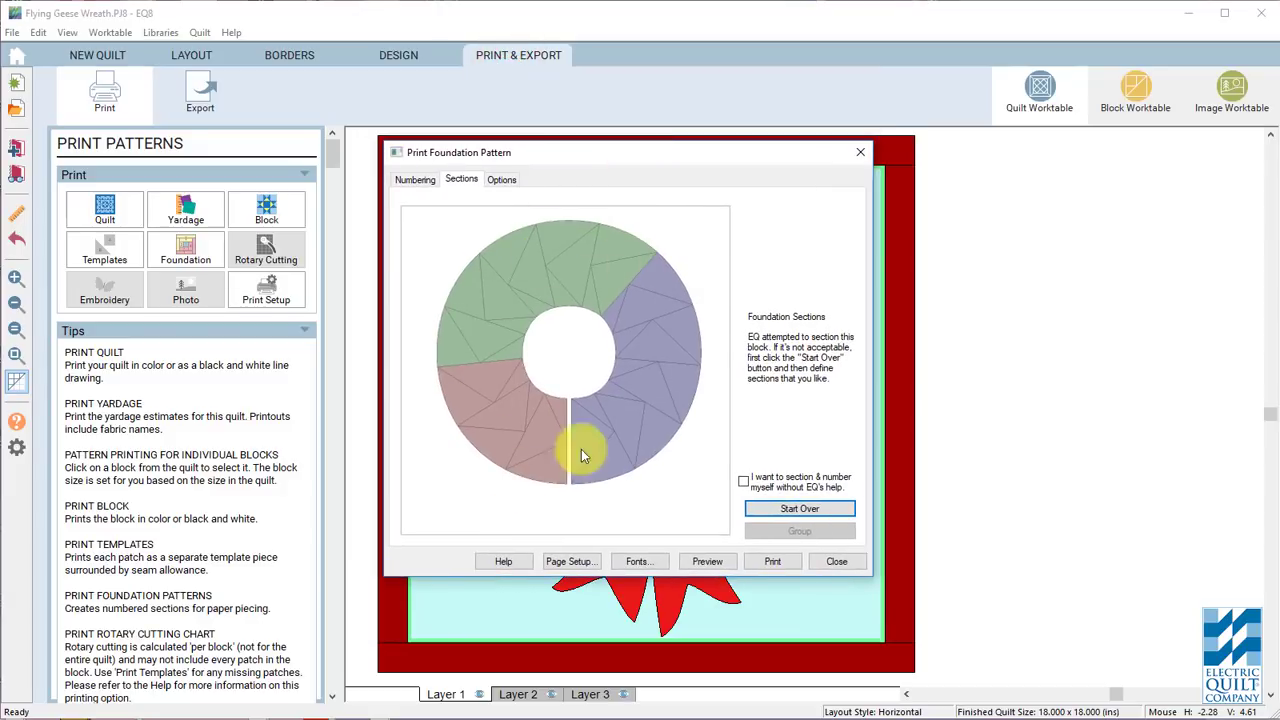
In the foundation print preview, move the top-middle, left and bottom-middle wreath sections to fit the pages
left_click(707, 562)
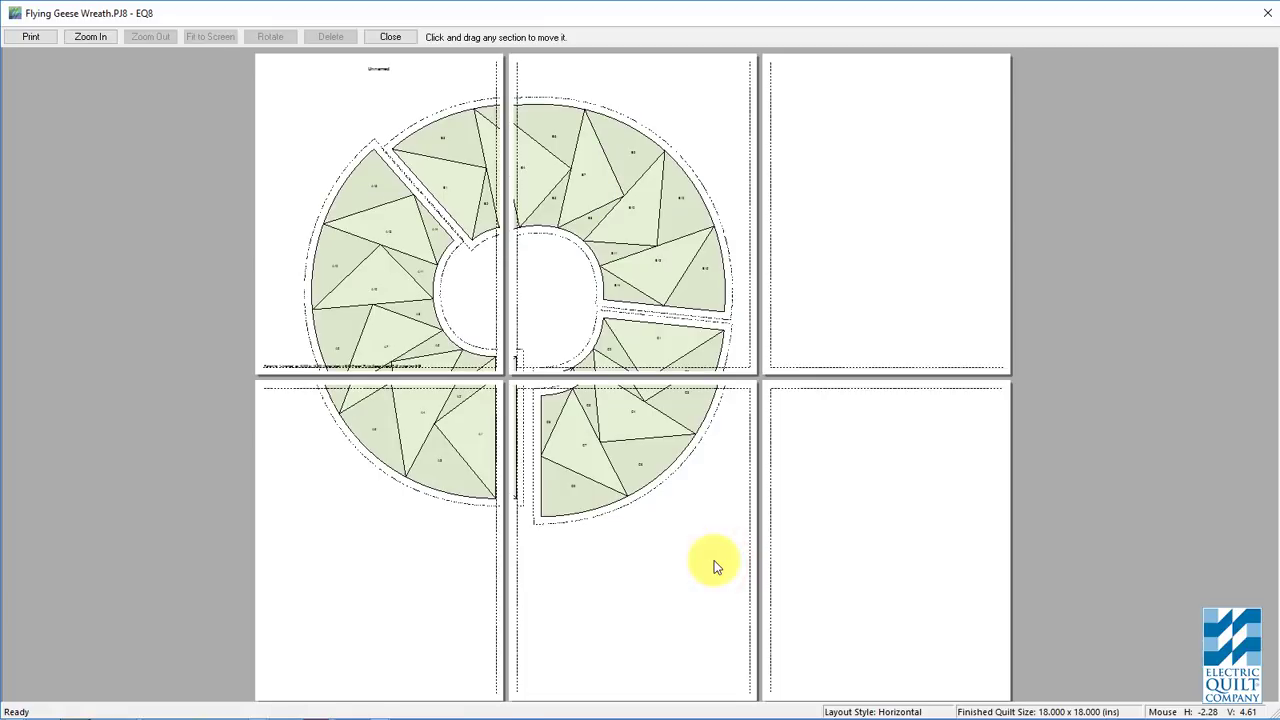
left_click(627, 175)
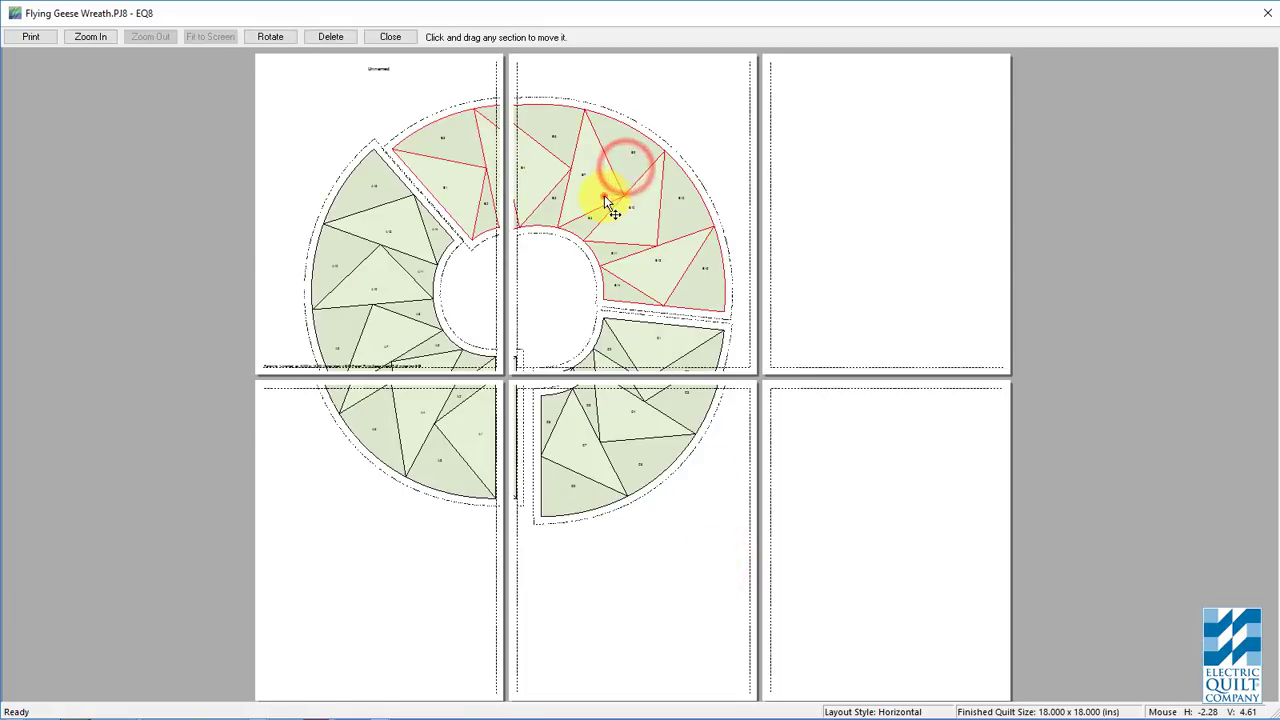
left_click_drag(609, 207, 660, 180)
left_click_drag(397, 290, 366, 206)
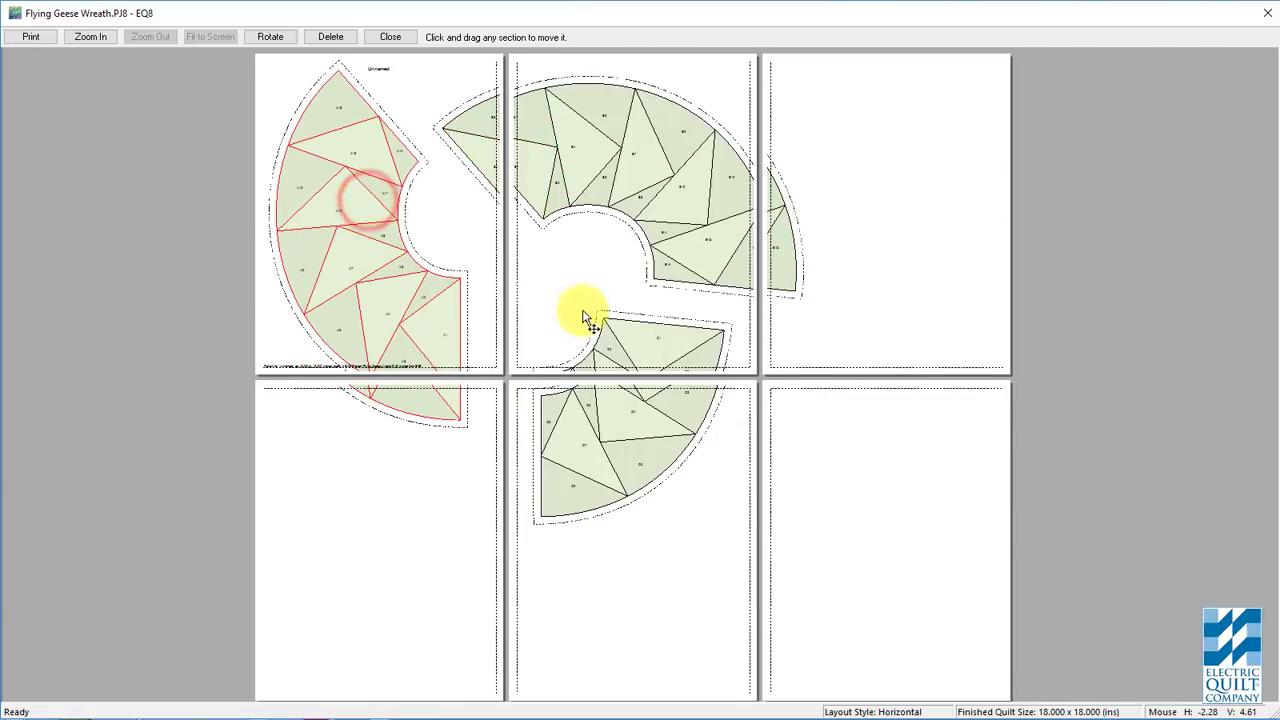
left_click_drag(634, 416, 414, 549)
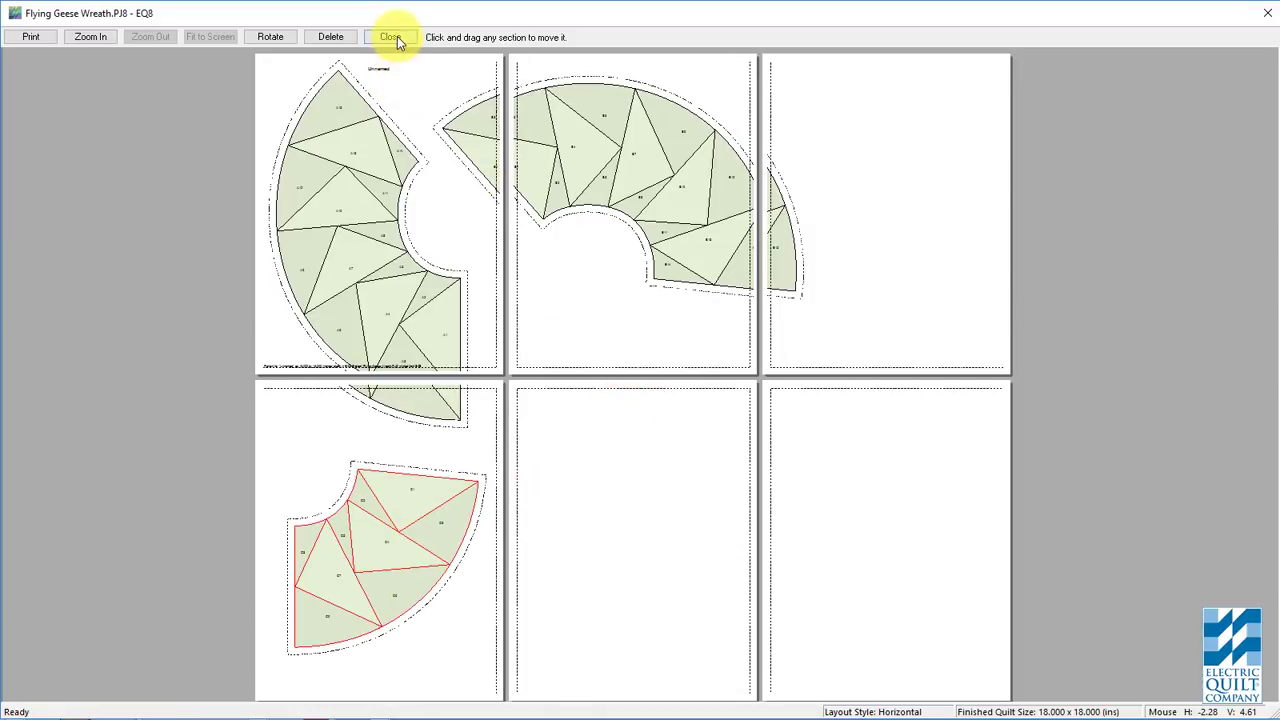
Leave the preview, review the foundation Options such as seam allowance, and close the print dialog
left_click(397, 36)
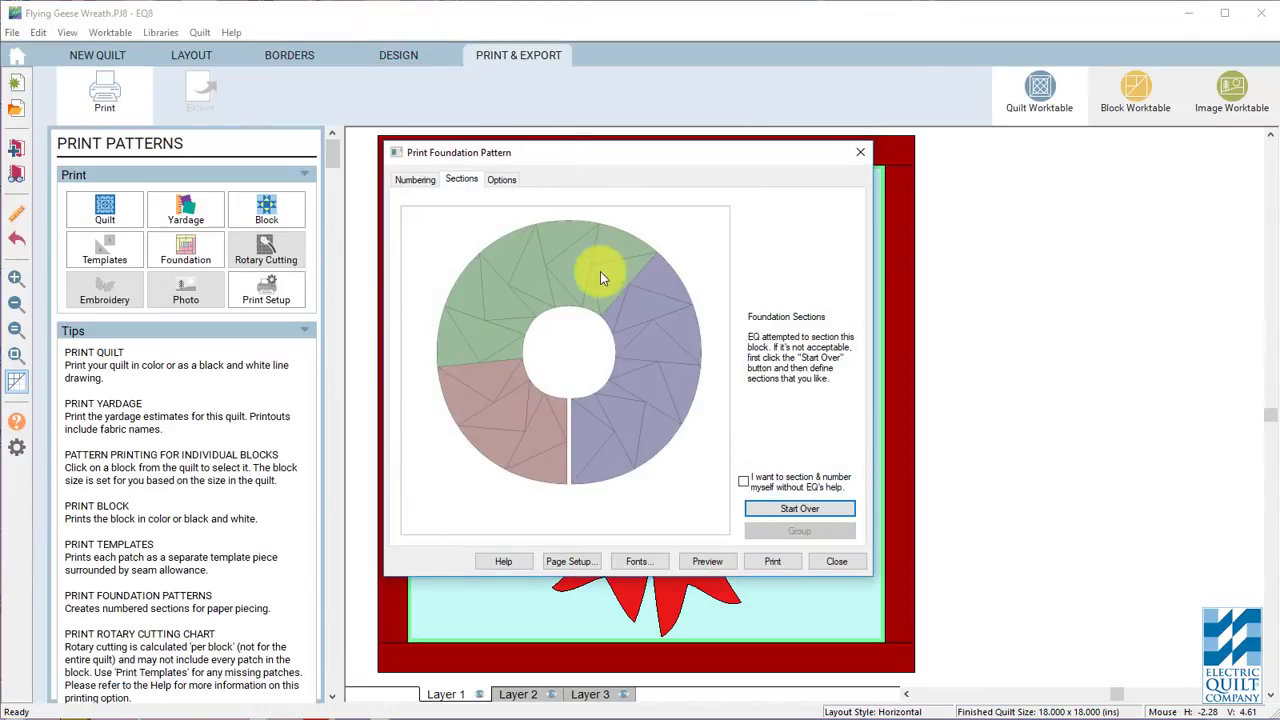
left_click(500, 181)
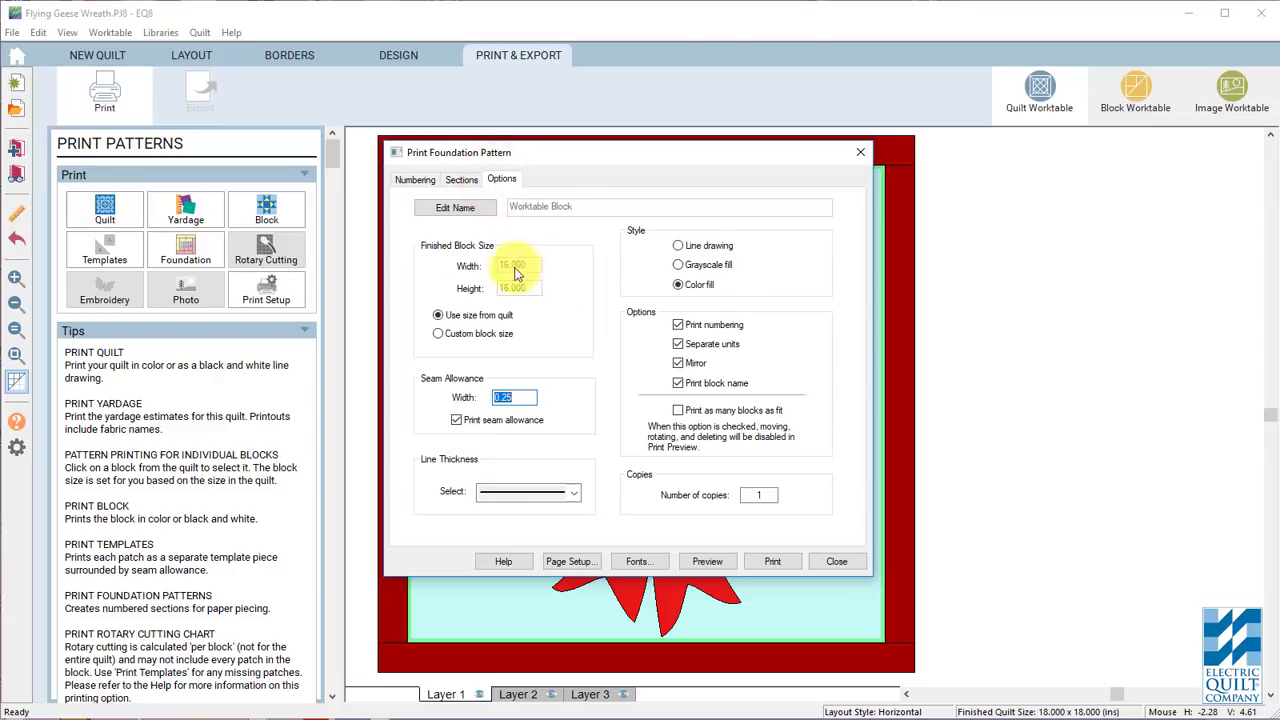
left_click(830, 563)
left_click(518, 694)
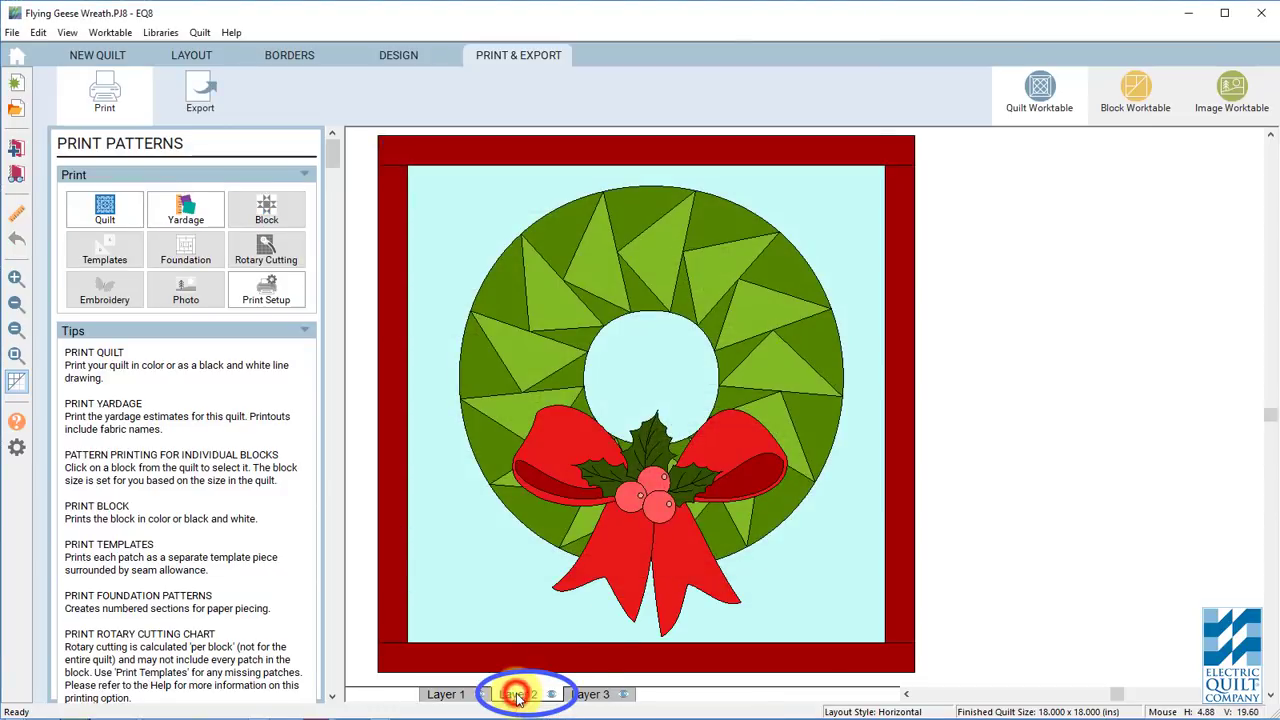
left_click(614, 466)
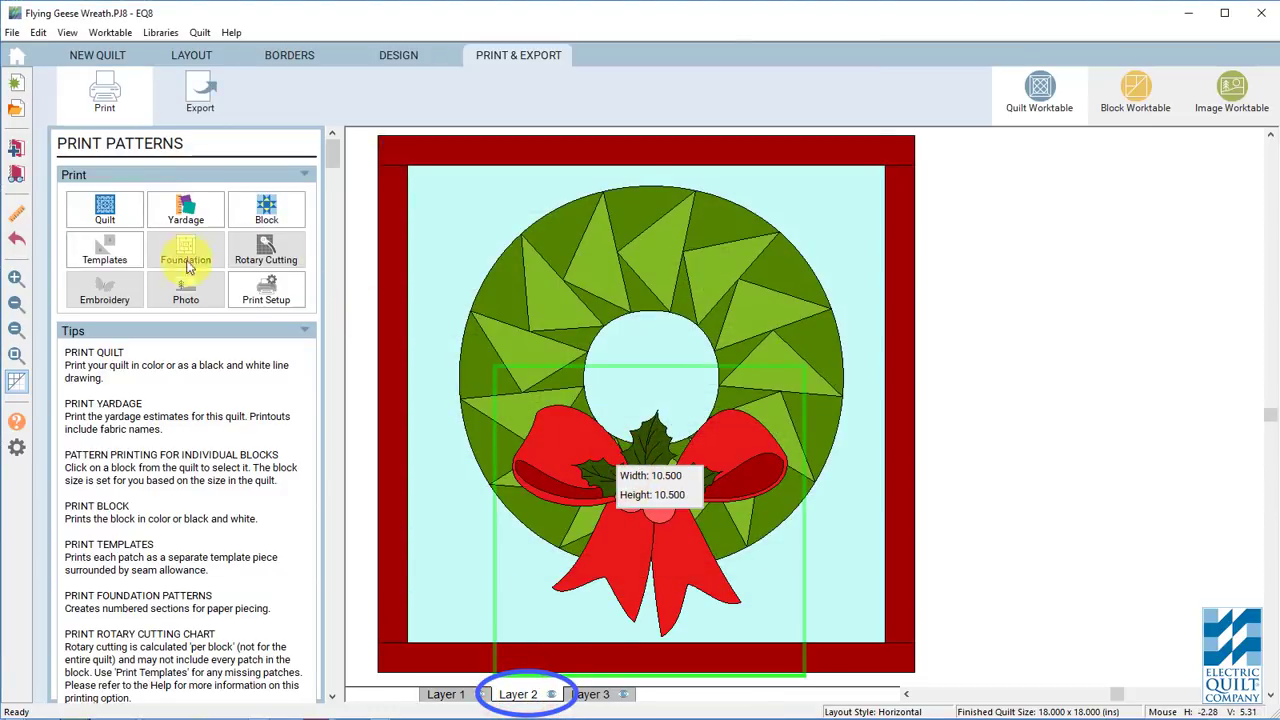
left_click(127, 256)
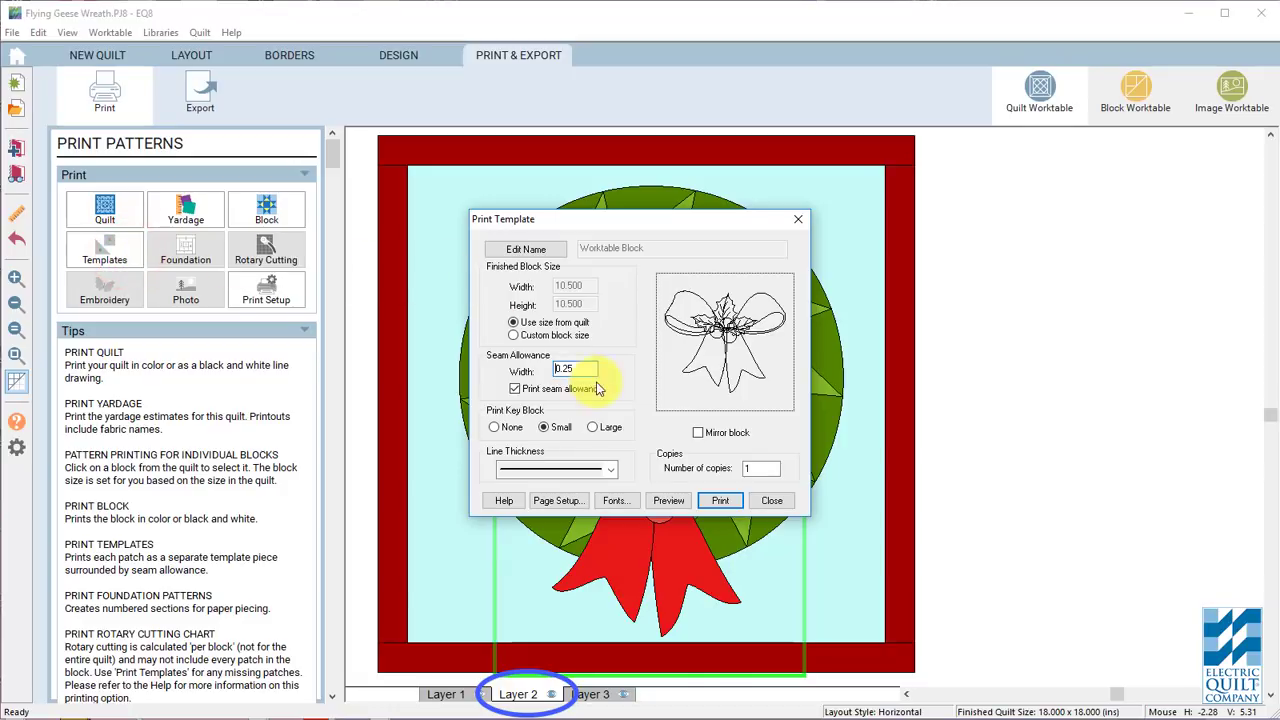
left_click(669, 501)
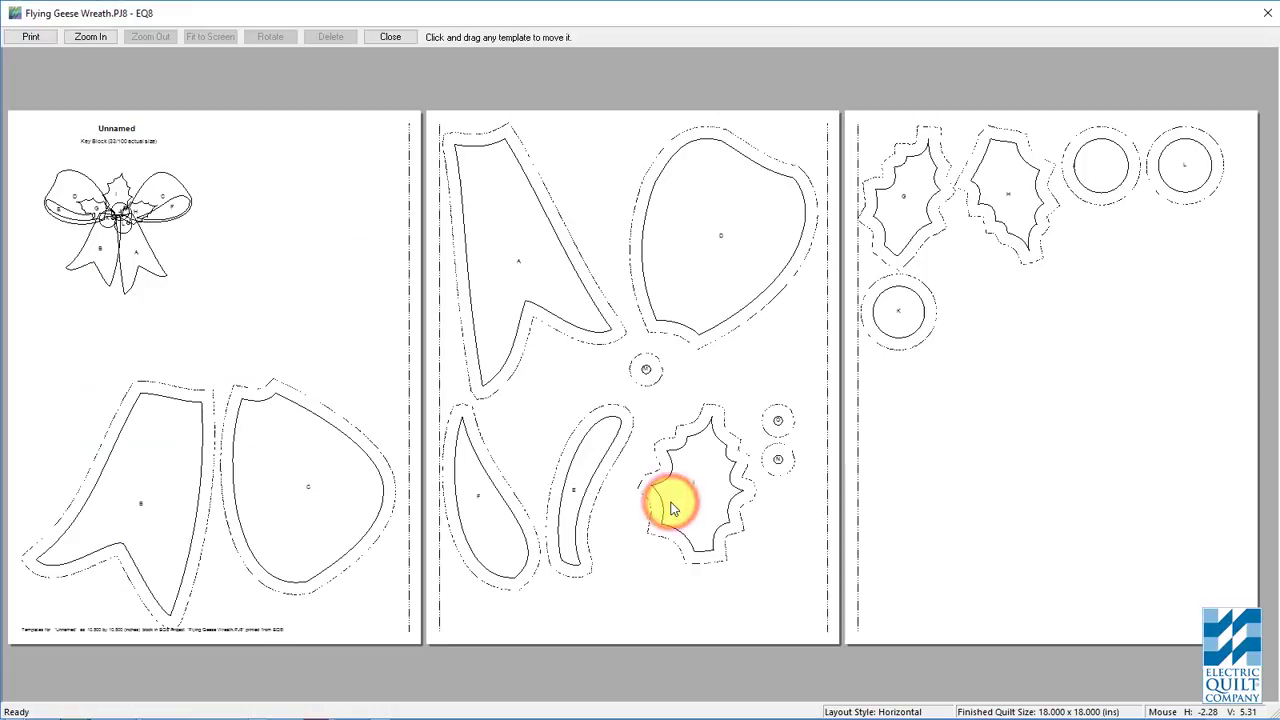
left_click(390, 37)
left_click(772, 501)
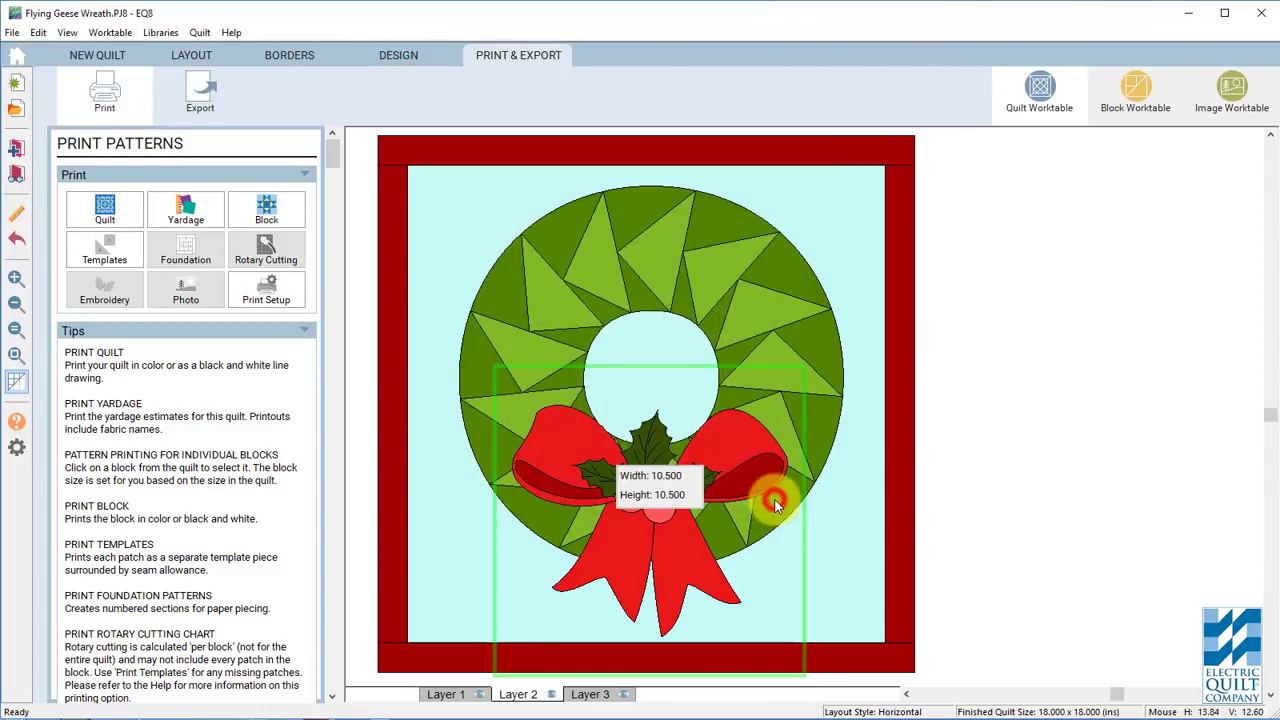
left_click(932, 488)
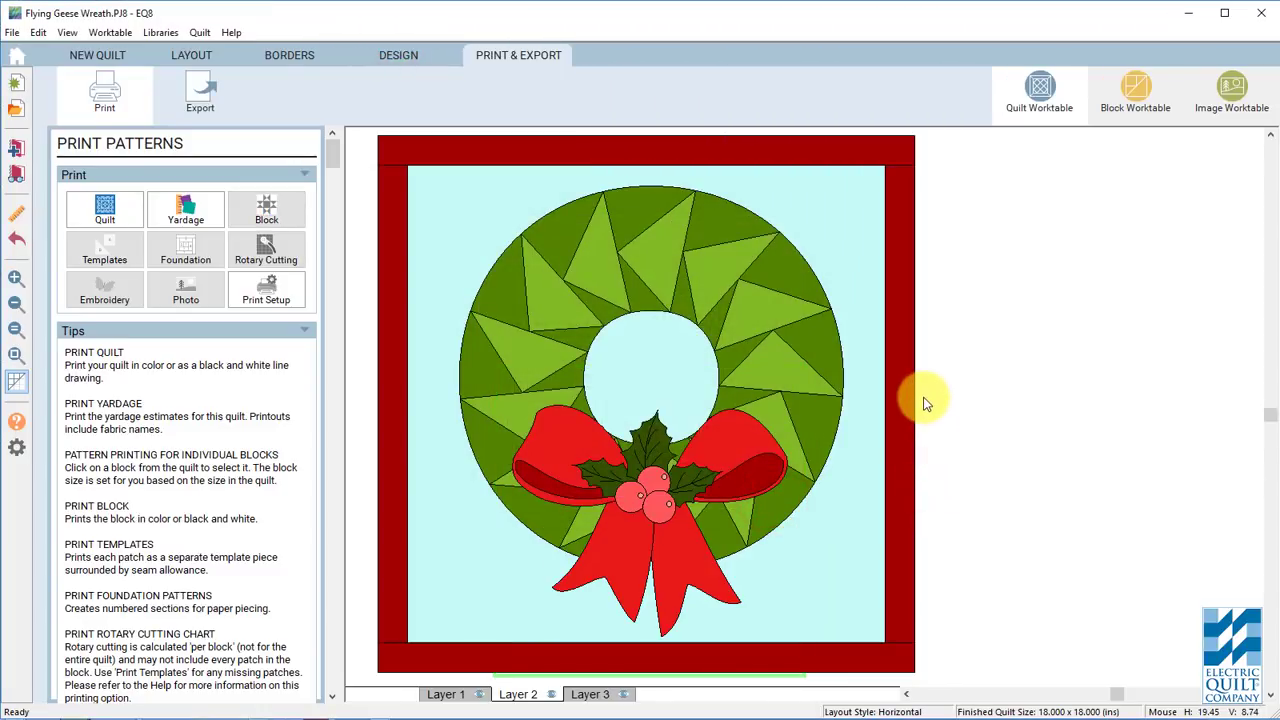